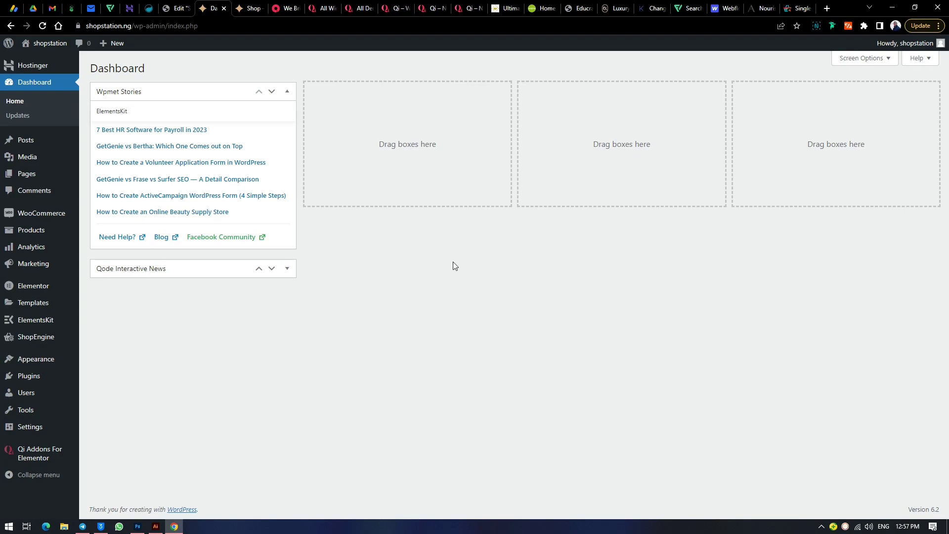
# Step: Check the open Photoshop composition and view the portrait image xfdfv.jpg from the desktop
pyautogui.click(892, 8)
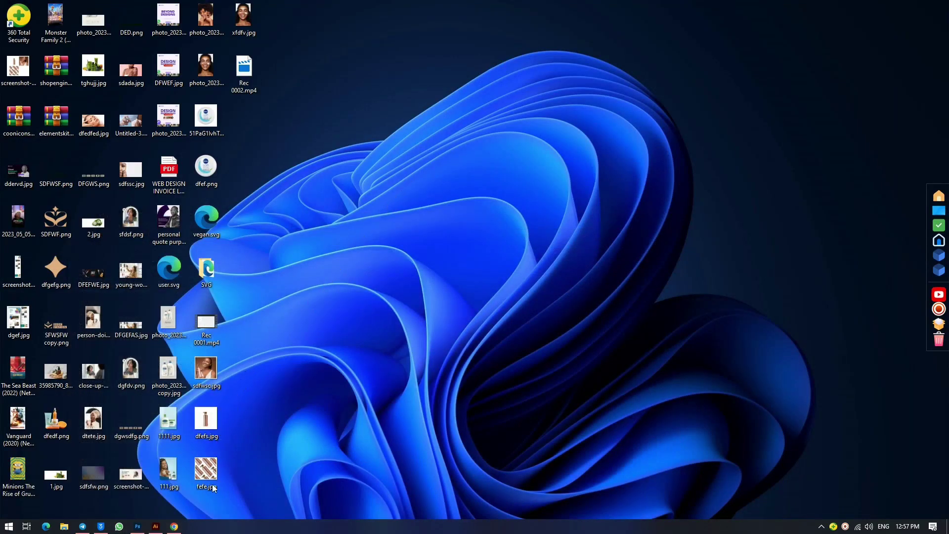
pyautogui.click(137, 527)
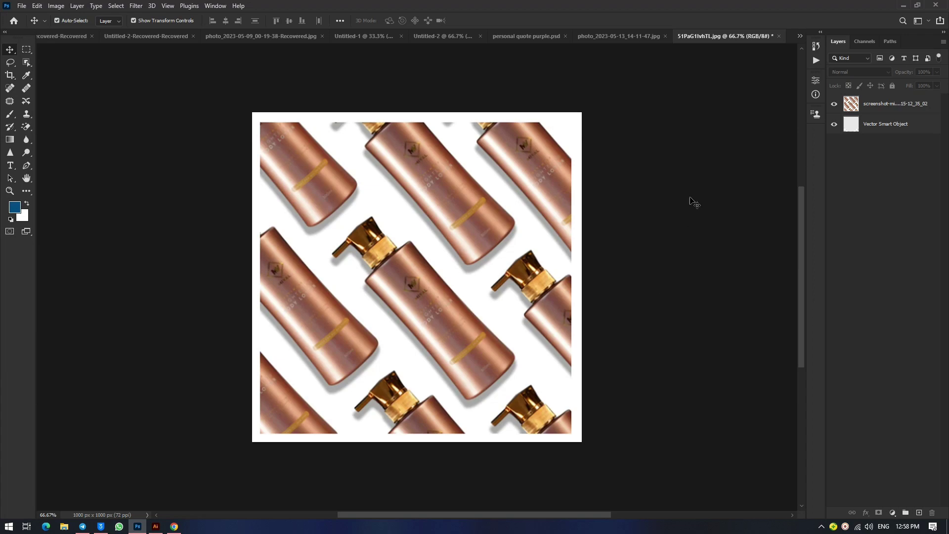
pyautogui.click(903, 5)
pyautogui.doubleClick(242, 22)
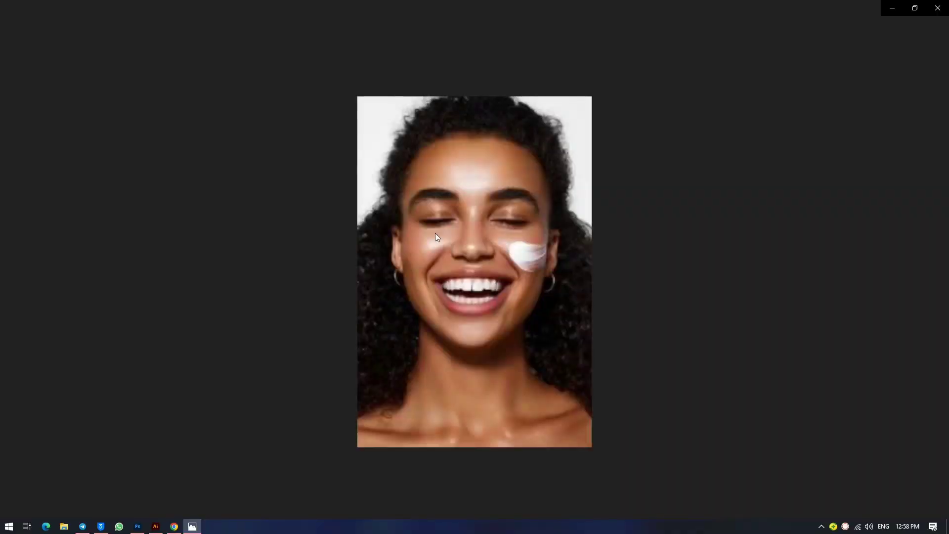
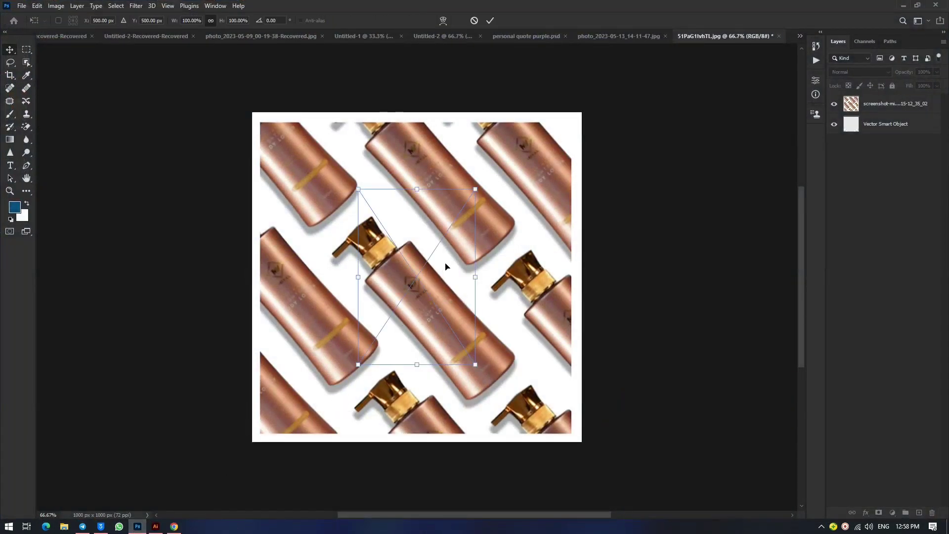
# Step: Place xfdfv.jpg into the 51PaG1IvhTL.jpg document in Photoshop and scale it to 187.53% to match the canvas height
pyautogui.moveTo(418, 189); pyautogui.dragTo(417, 113)
pyautogui.moveTo(417, 364); pyautogui.dragTo(417, 441)
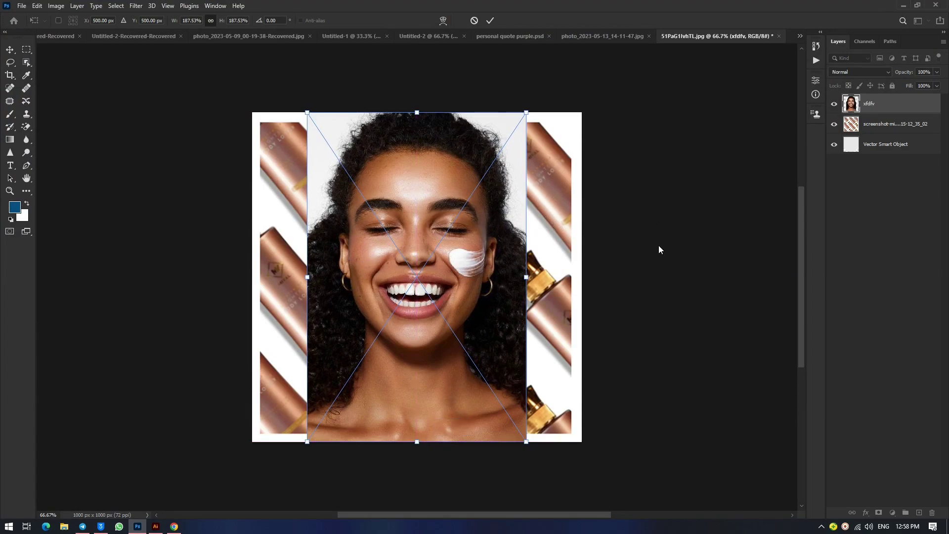
pyautogui.press('Return')
# Step: Try cropping xfdfv.jpg to the Square aspect ratio in Photos, framing the woman's face
pyautogui.click(902, 6)
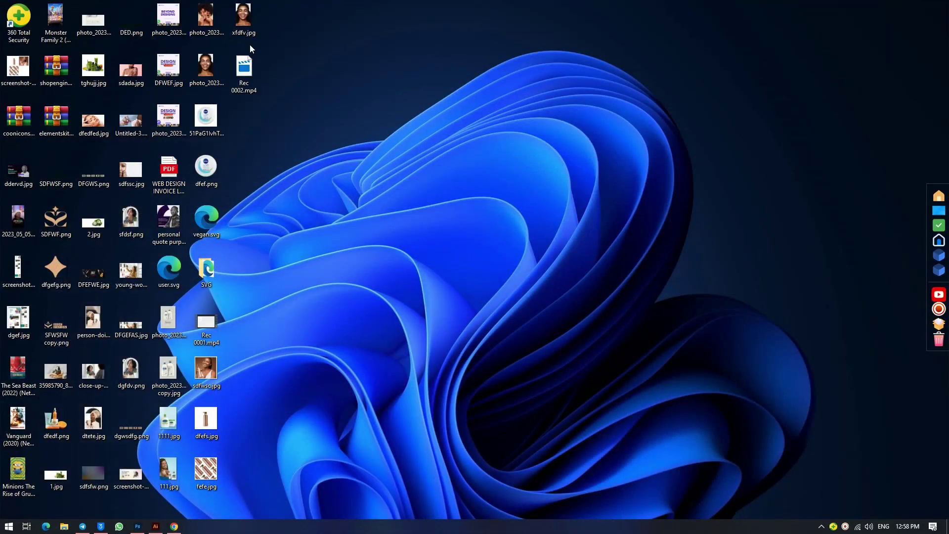
pyautogui.doubleClick(244, 18)
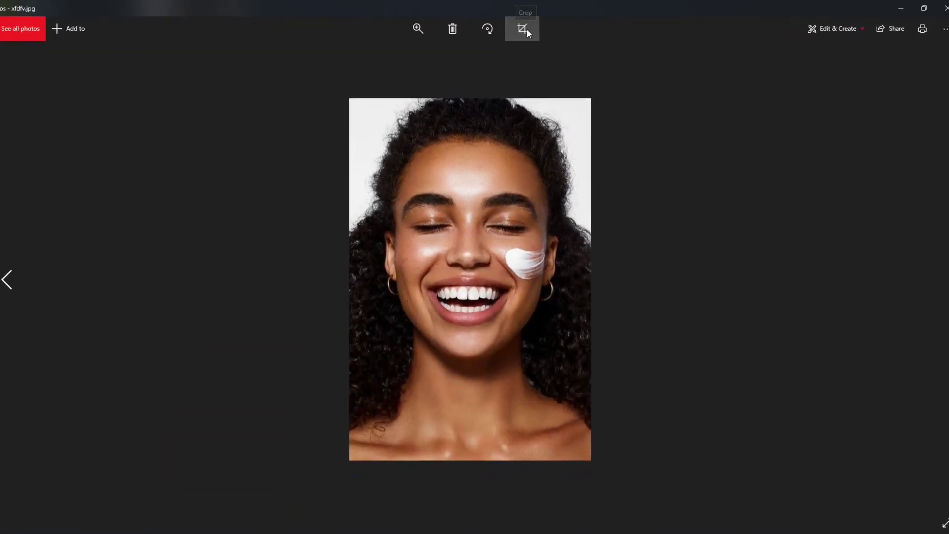
pyautogui.click(434, 58)
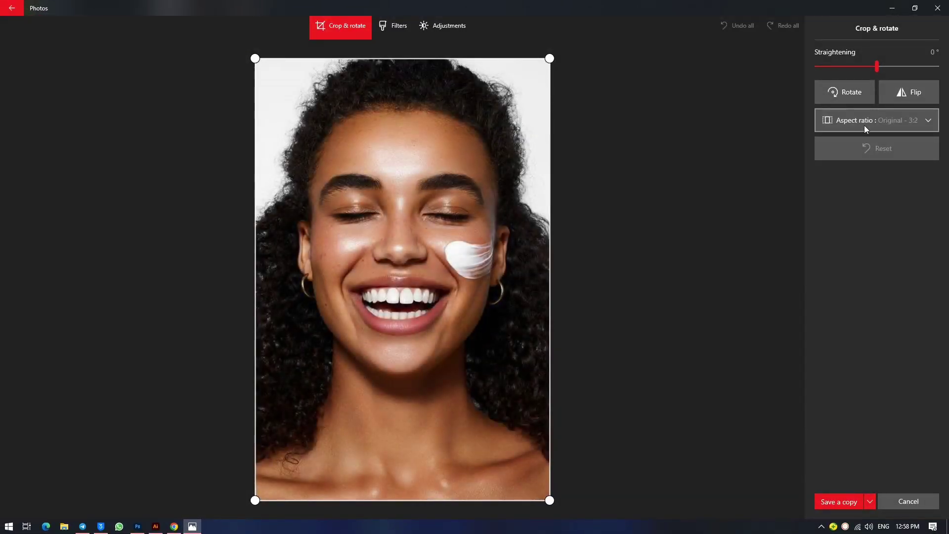
pyautogui.click(866, 123)
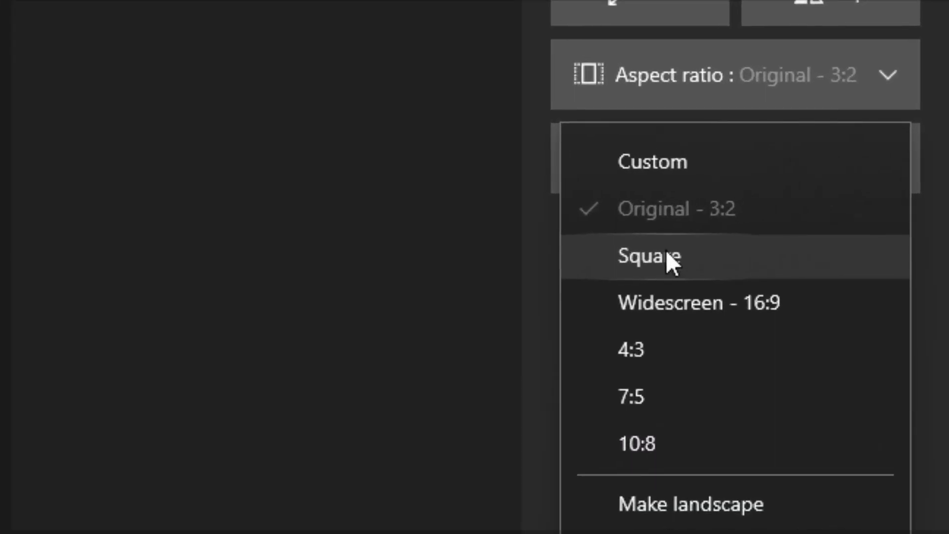
pyautogui.click(857, 183)
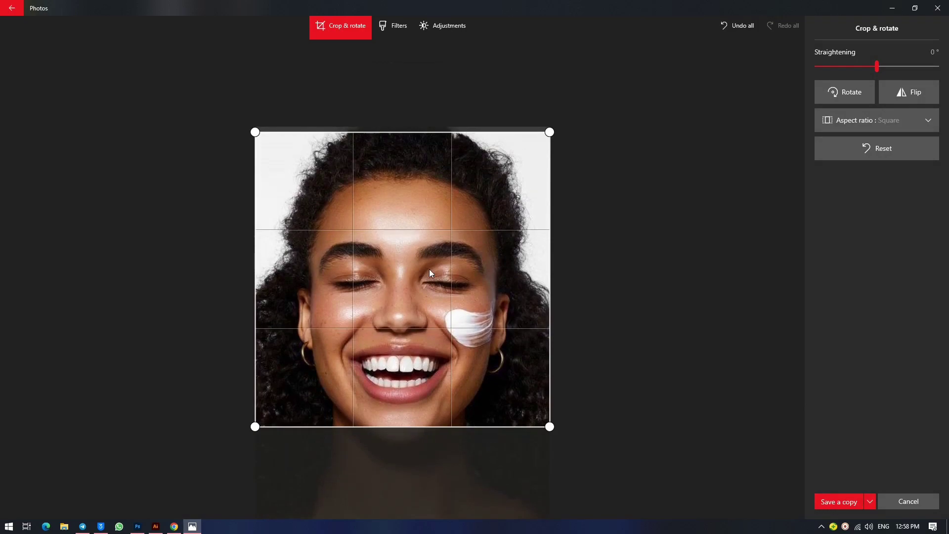
pyautogui.moveTo(430, 269)
pyautogui.mouseDown()
pyautogui.moveTo(433, 247)
pyautogui.moveTo(432, 278)
pyautogui.mouseUp()
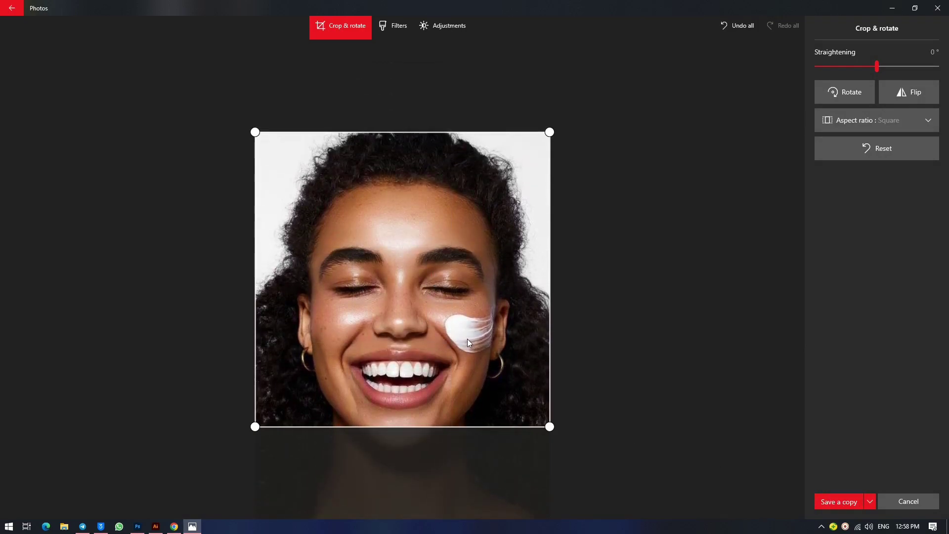
pyautogui.click(938, 6)
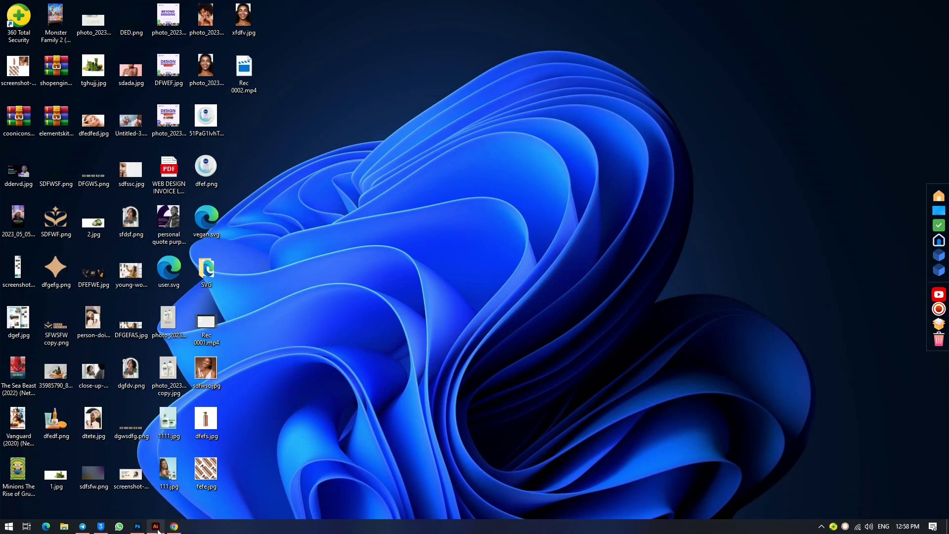
# Step: View xfdfv.jpg in Photos again and switch back to Photoshop
pyautogui.moveTo(138, 529)
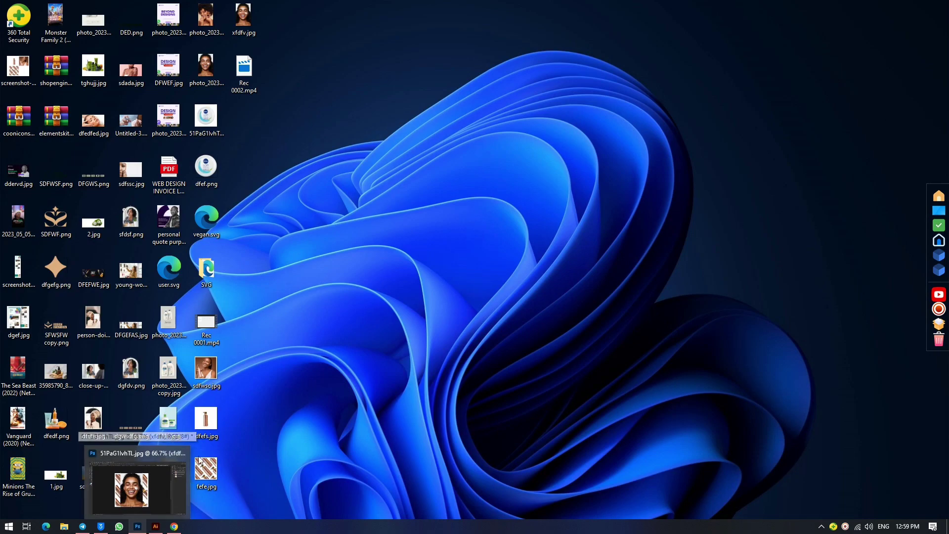
pyautogui.doubleClick(244, 23)
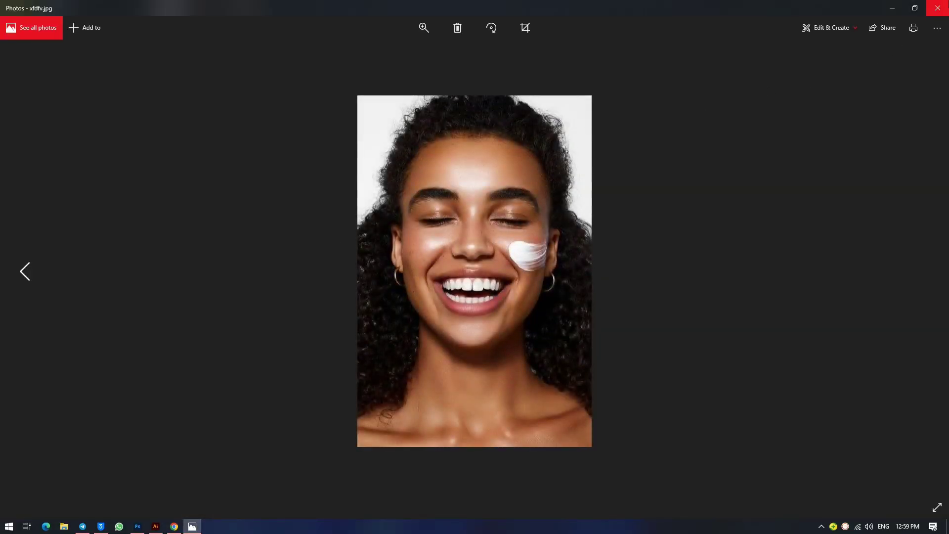
pyautogui.click(938, 8)
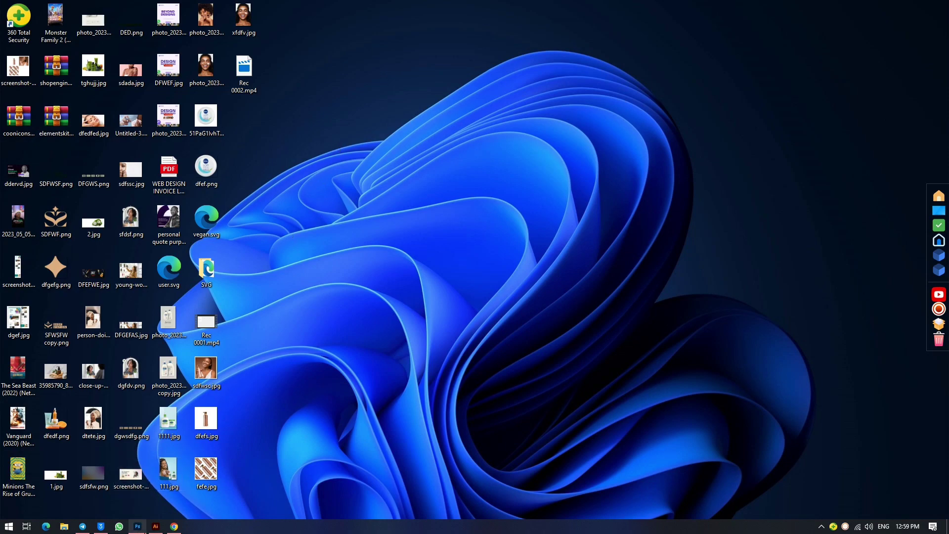
pyautogui.moveTo(142, 530)
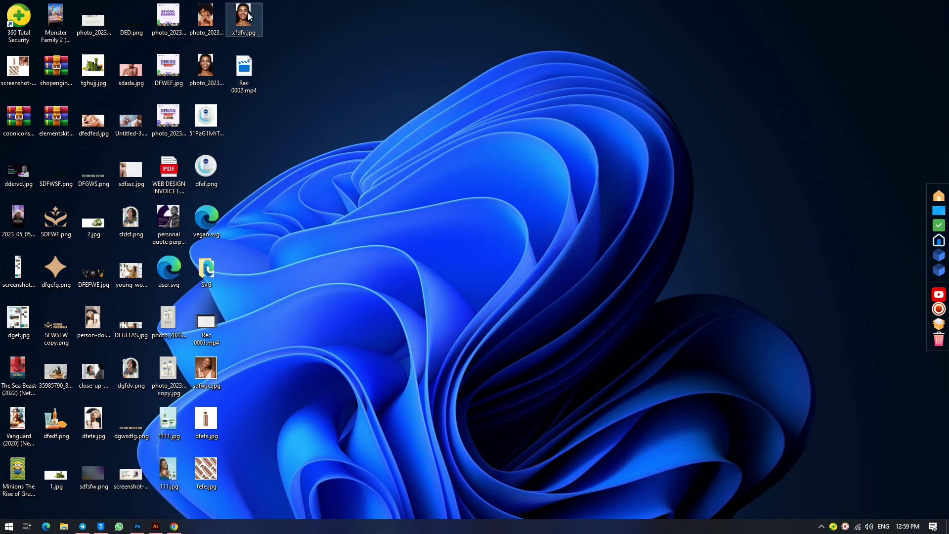
pyautogui.click(137, 529)
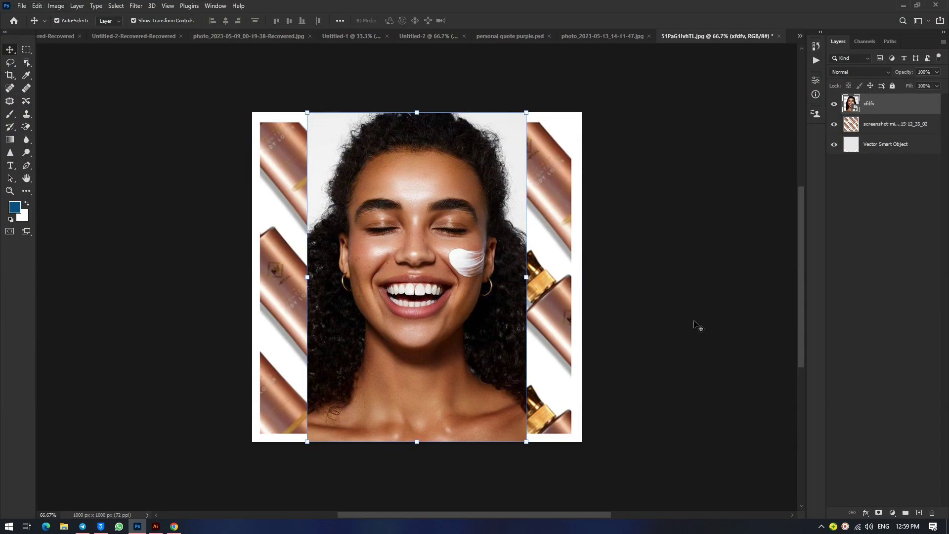
pyautogui.hotkey('ctrl', 'n')
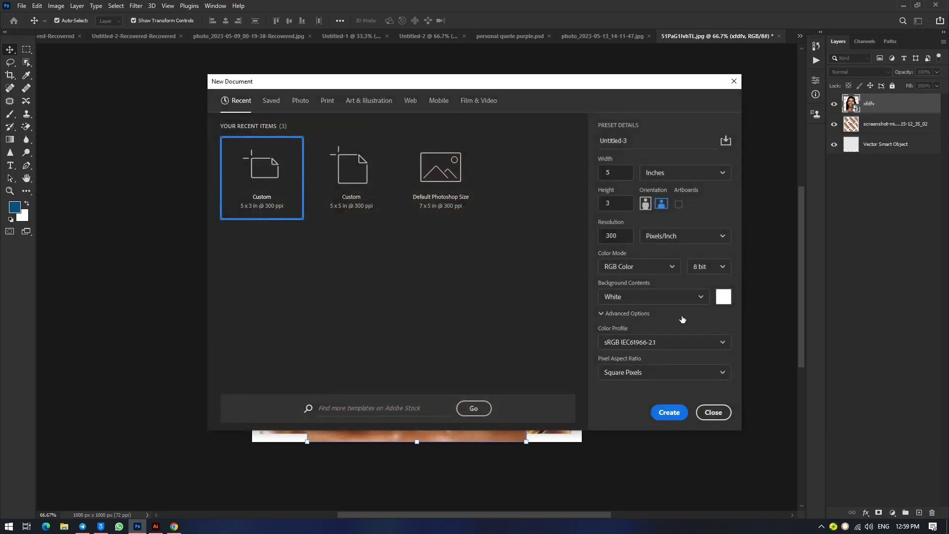
pyautogui.click(607, 172)
pyautogui.write('3')
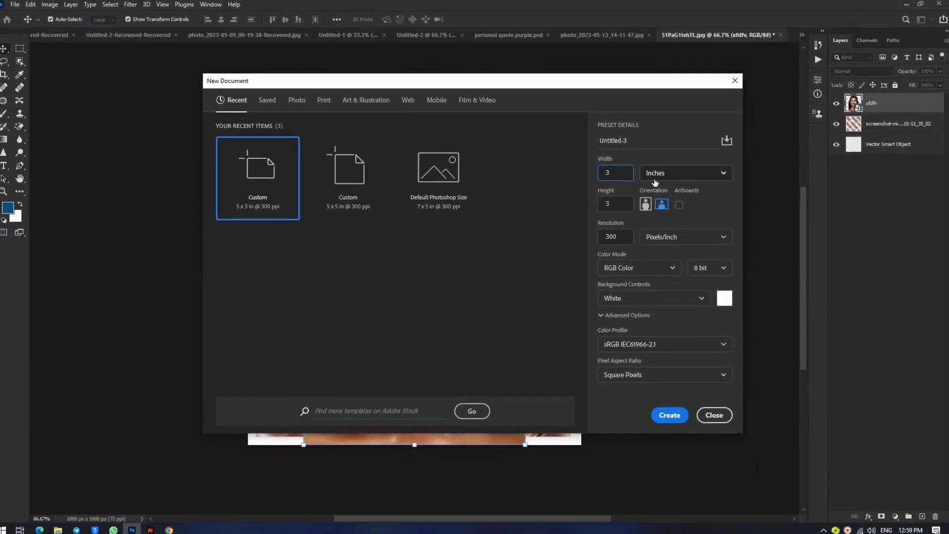
pyautogui.click(733, 81)
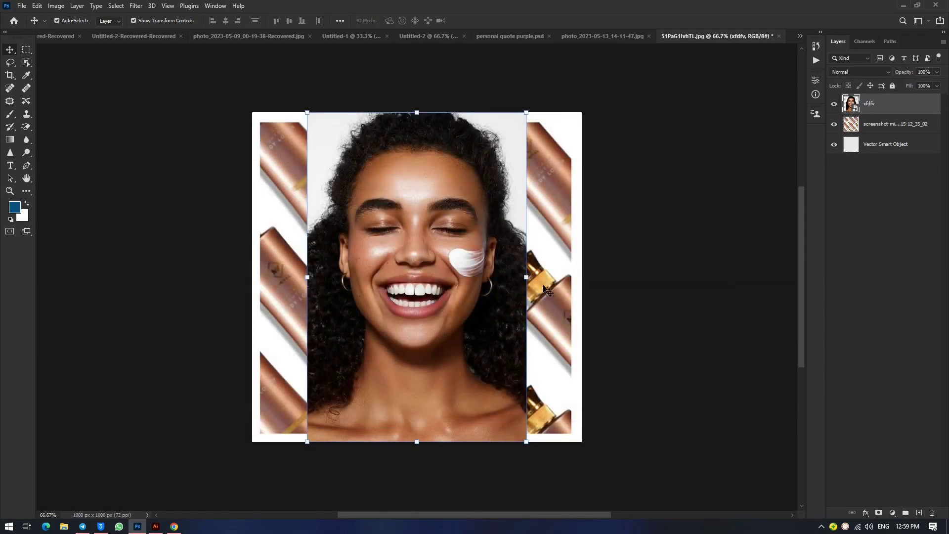
# Step: Scale the xfdfv layer to 281.29% to span the full canvas width and move it down to about Y 614 px
pyautogui.moveTo(526, 277); pyautogui.dragTo(581, 281)
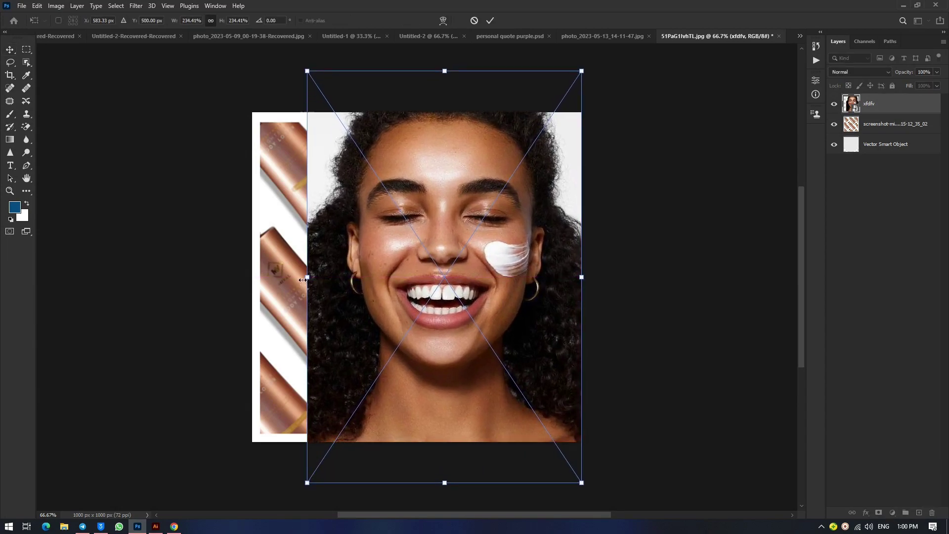
pyautogui.moveTo(302, 280); pyautogui.dragTo(252, 278)
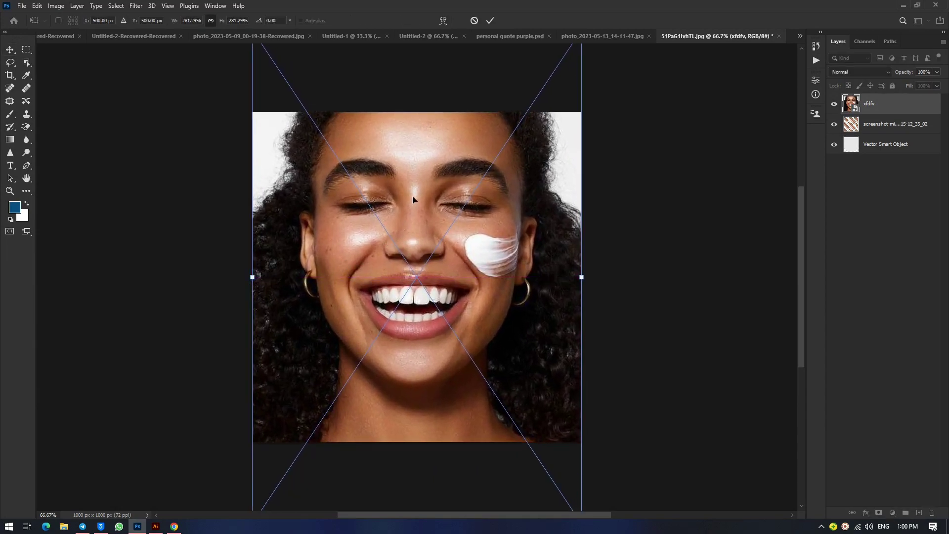
pyautogui.moveTo(413, 199); pyautogui.dragTo(431, 241)
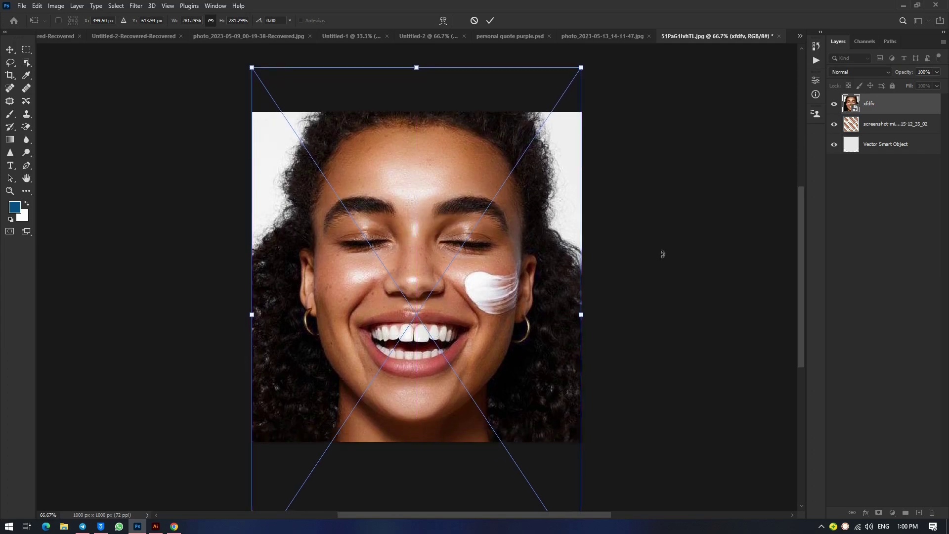
pyautogui.press('Return')
# Step: Save a copy of the document to the Desktop in JPEG format with the file name dfsdfws
pyautogui.hotkey('ctrl', 'alt', 's')
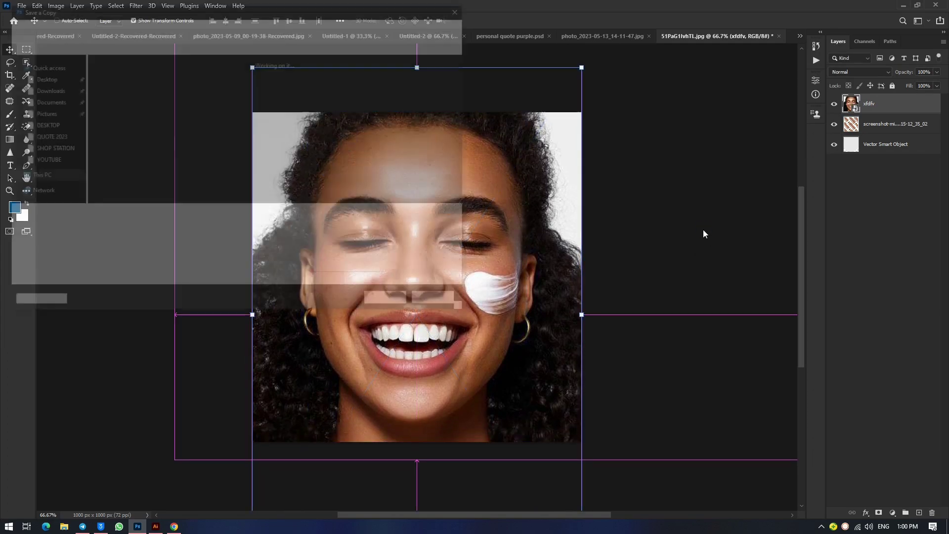
pyautogui.write('dfsdfws')
pyautogui.click(186, 230)
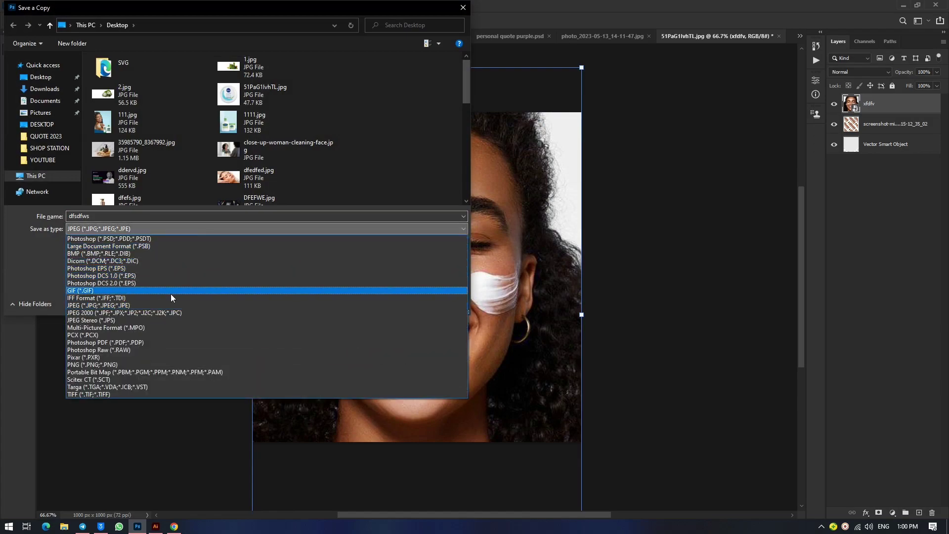
pyautogui.click(165, 313)
pyautogui.click(391, 302)
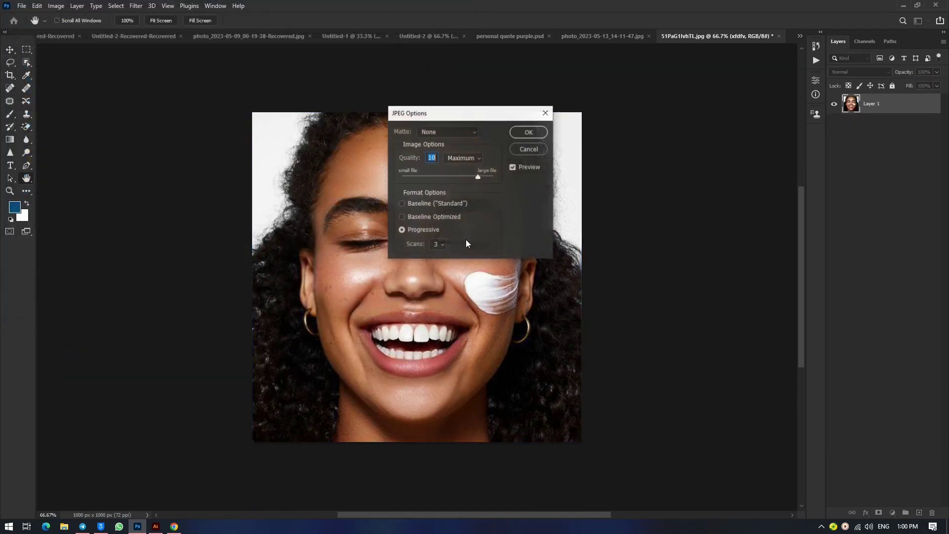
# Step: Set the JPEG quality to 7 (Medium) and finish exporting the copy
pyautogui.click(482, 178)
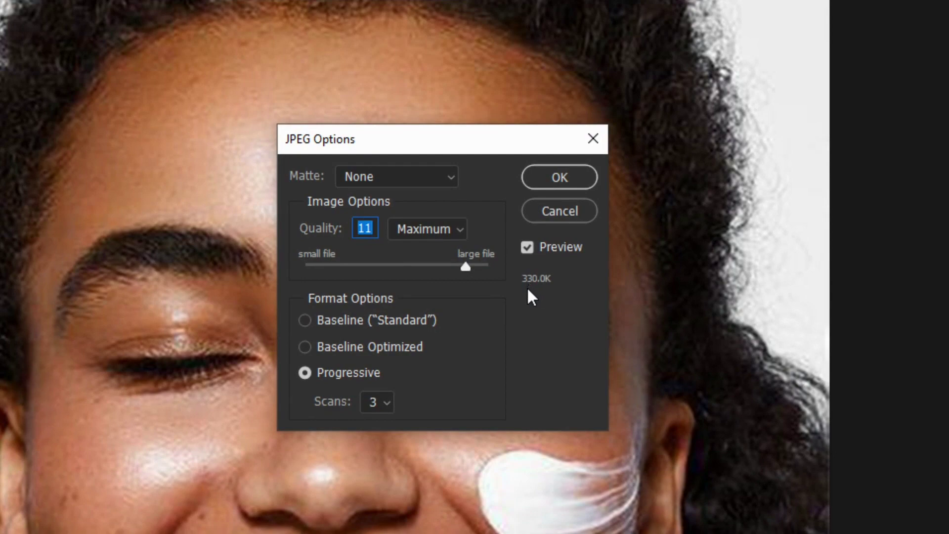
pyautogui.click(412, 265)
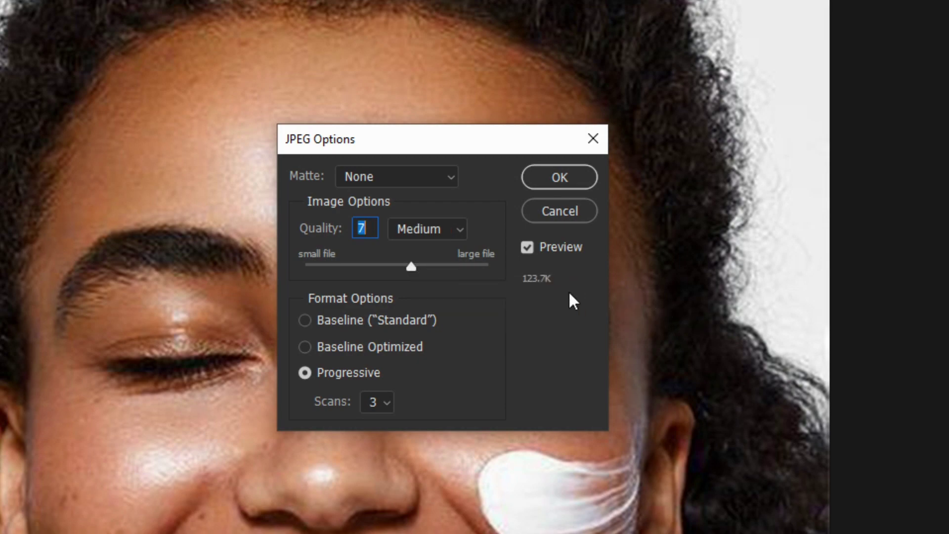
pyautogui.click(563, 180)
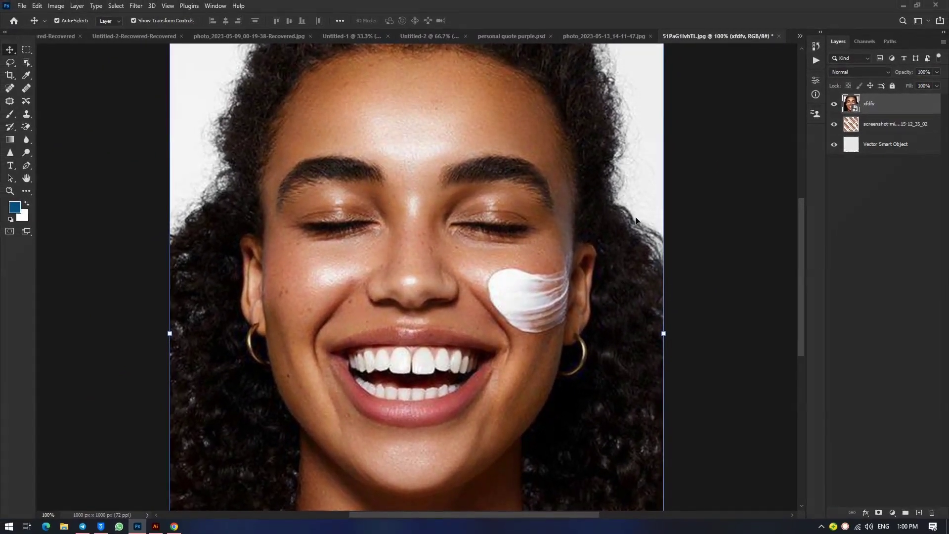
# Step: On the desktop, move dfsdfws.jpg to the slot above sdfwsc.jpg and delete photo_2023-05-13_14-48-38.jpg
pyautogui.click(904, 5)
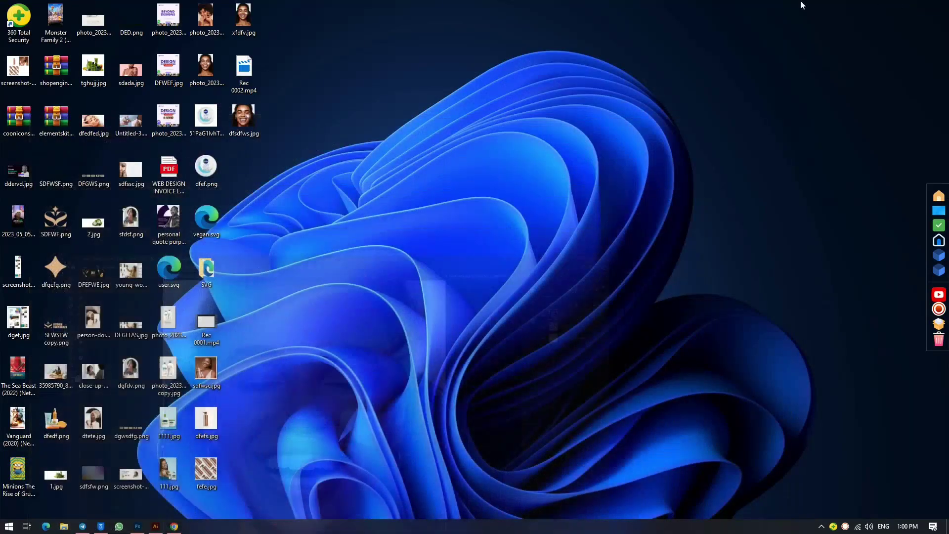
pyautogui.moveTo(254, 111); pyautogui.dragTo(222, 383)
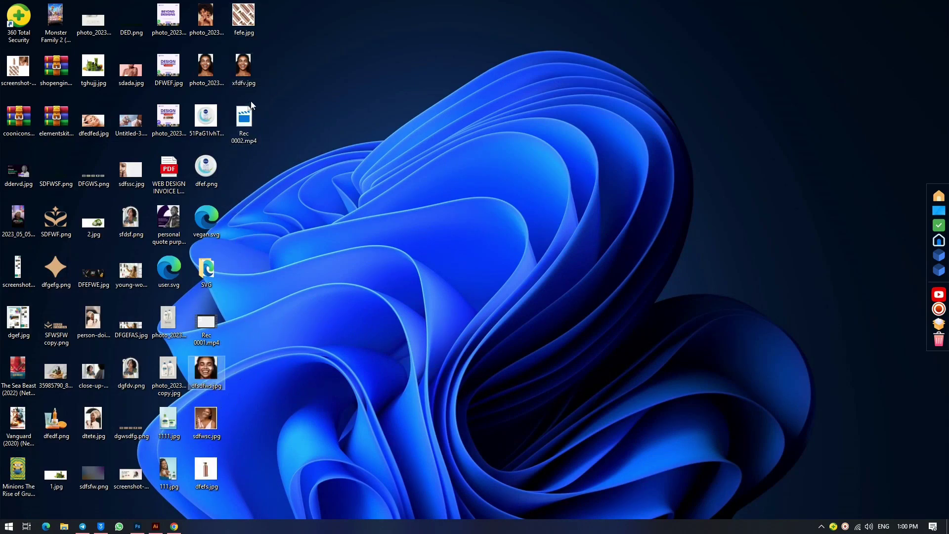
pyautogui.click(208, 67)
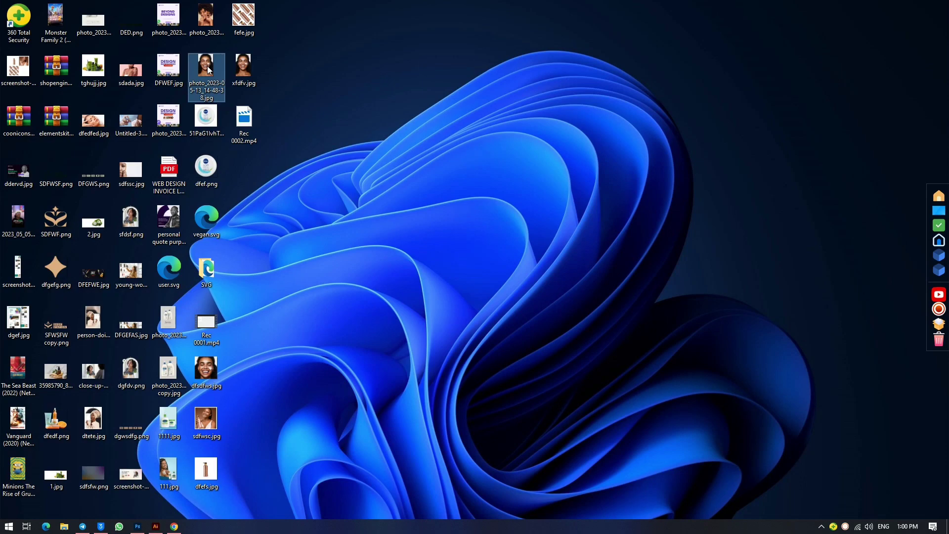
pyautogui.press('Delete')
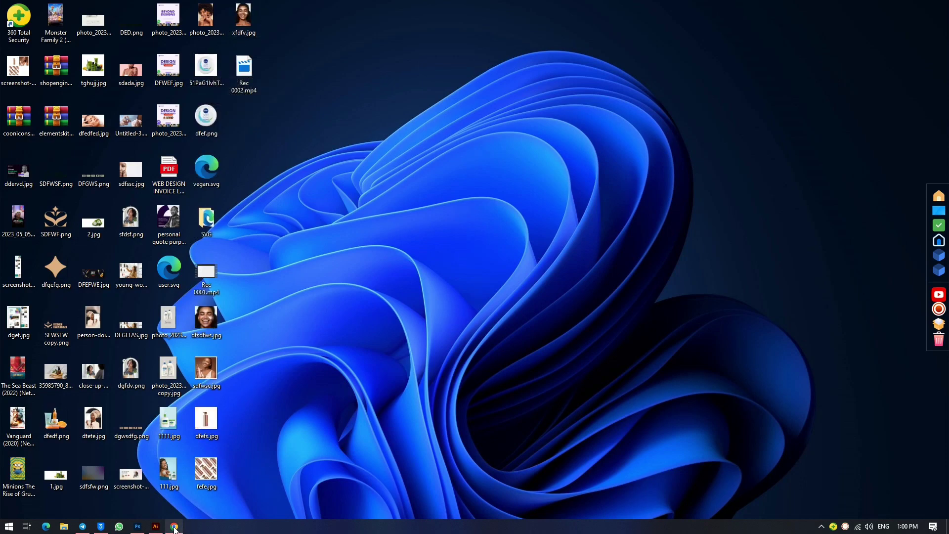
# Step: Switch to the WordPress dashboard in Chrome
pyautogui.moveTo(174, 525)
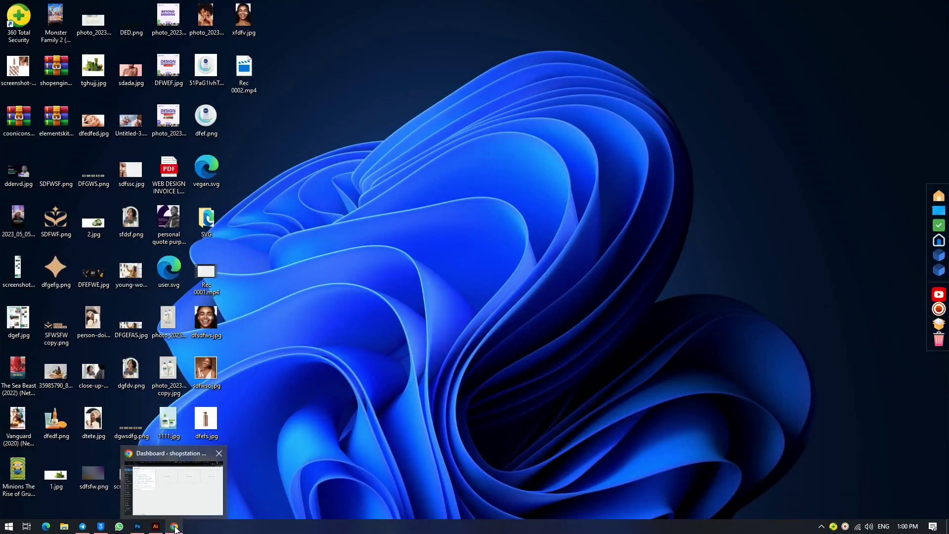
pyautogui.click(174, 526)
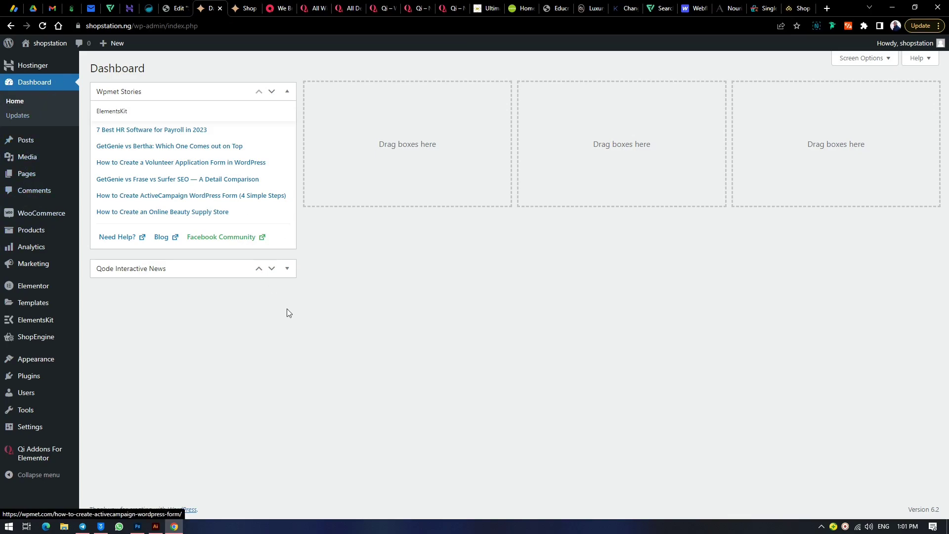
# Step: Open the list of all WooCommerce products
pyautogui.moveTo(77, 234)
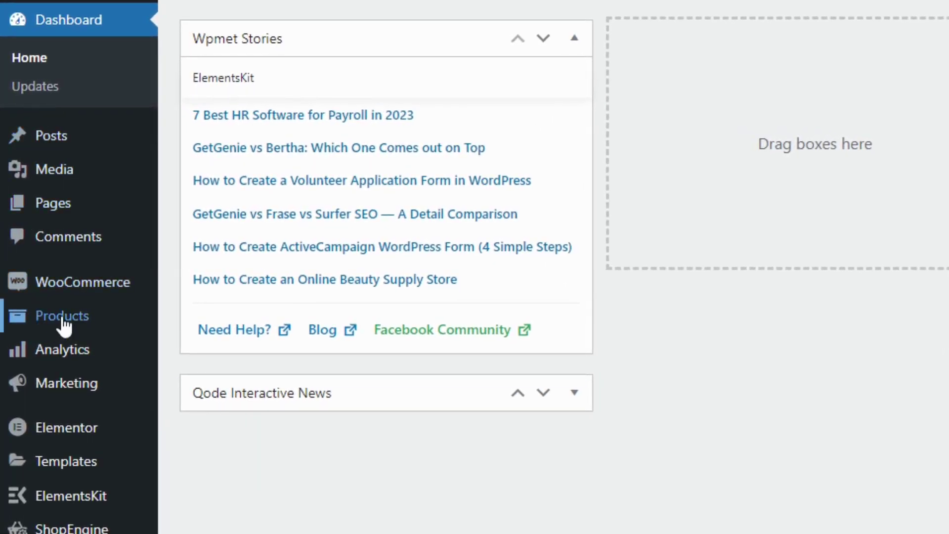
pyautogui.moveTo(70, 324)
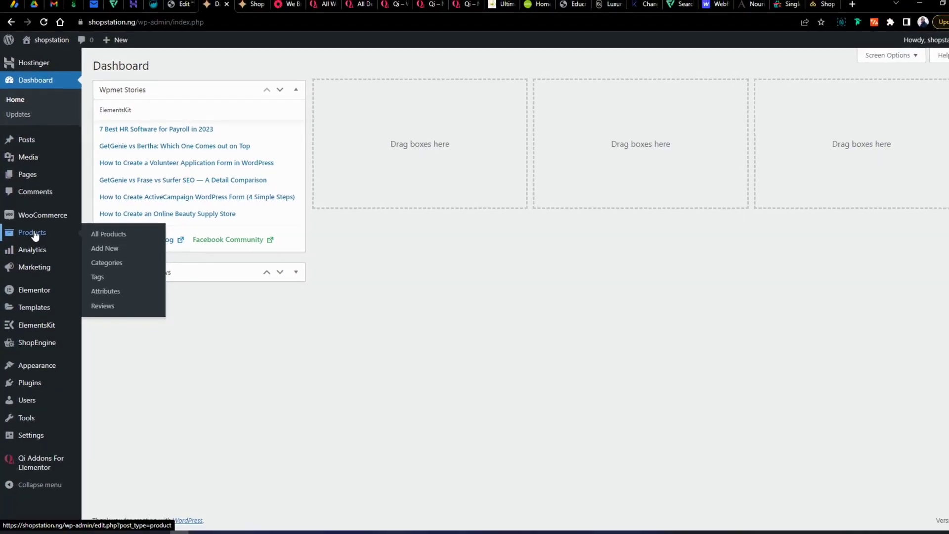
pyautogui.click(243, 320)
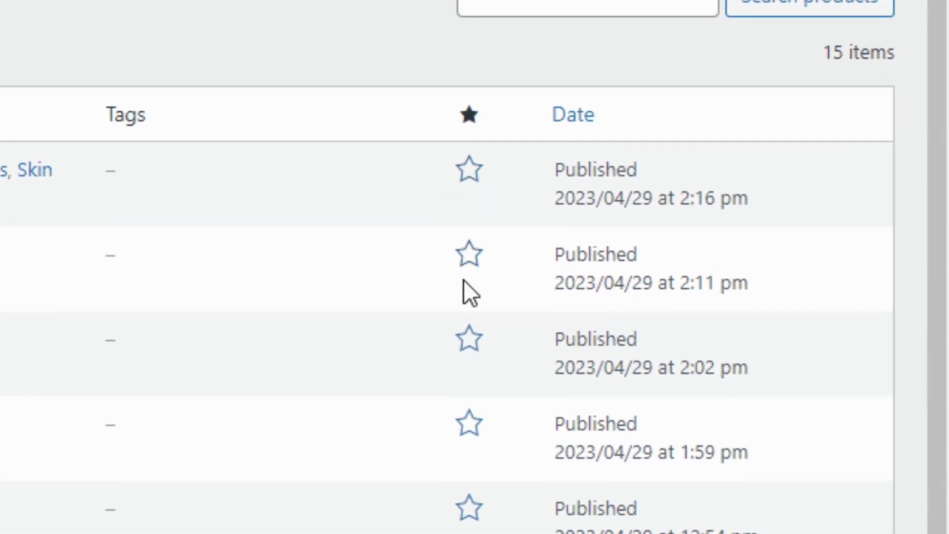
pyautogui.scroll(-3, 595, 457)
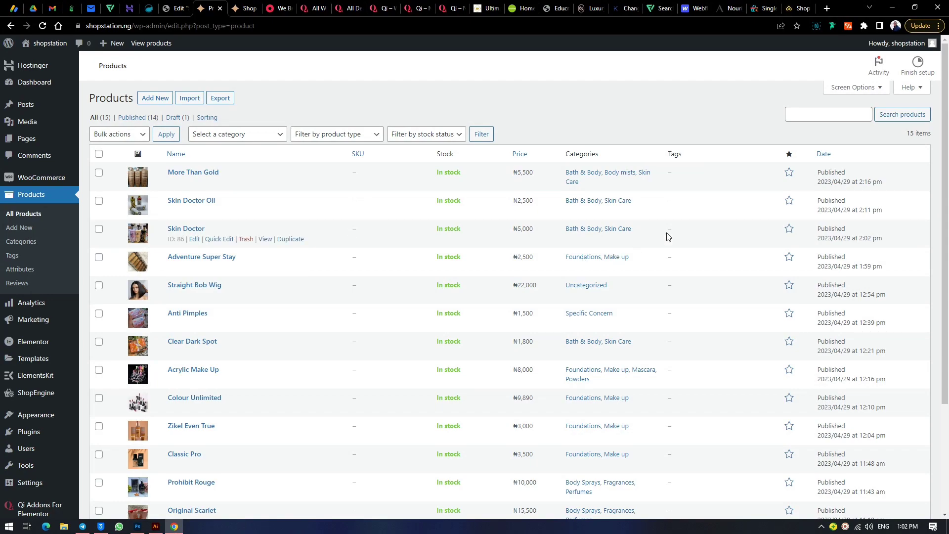
# Step: Mark Skin Doctor Oil as a featured product
pyautogui.click(790, 203)
pyautogui.scroll(-3, 246, 334)
pyautogui.scroll(3, 245, 339)
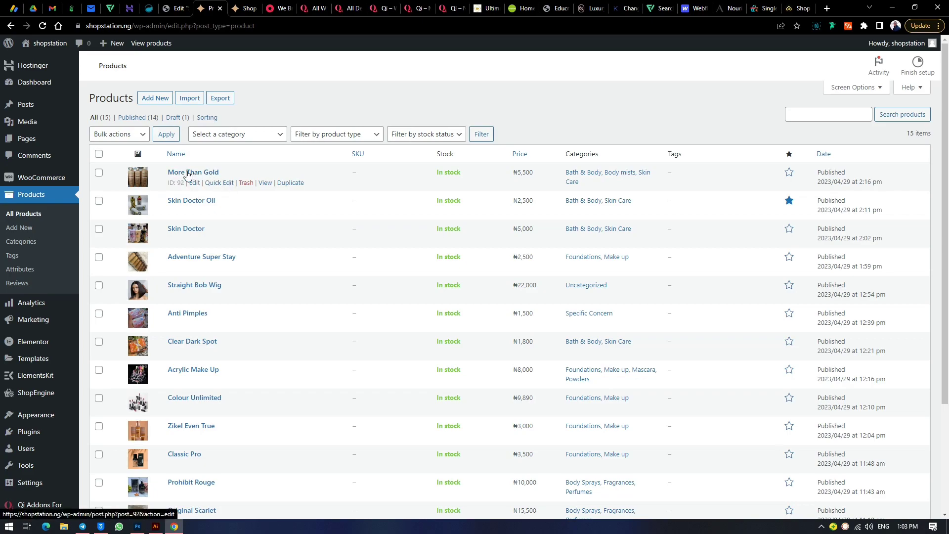
pyautogui.click(219, 182)
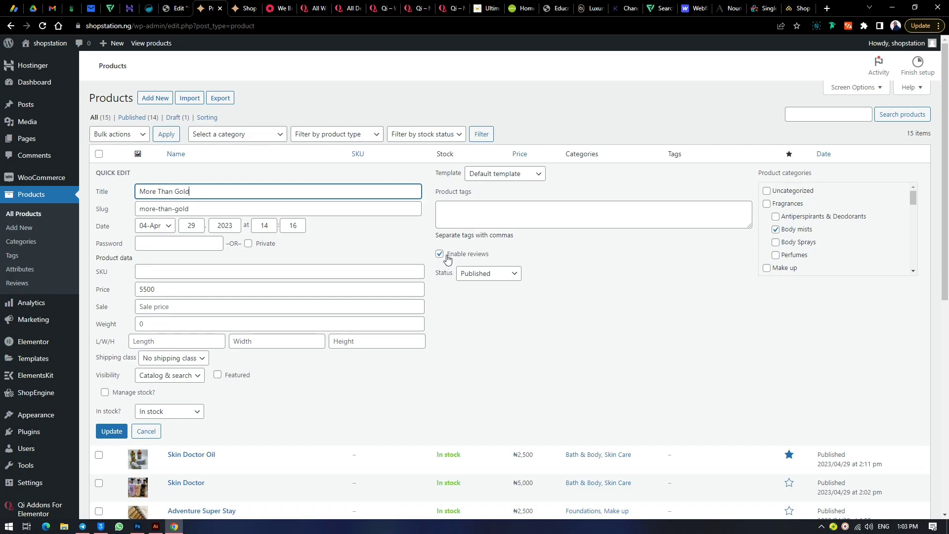
pyautogui.click(147, 271)
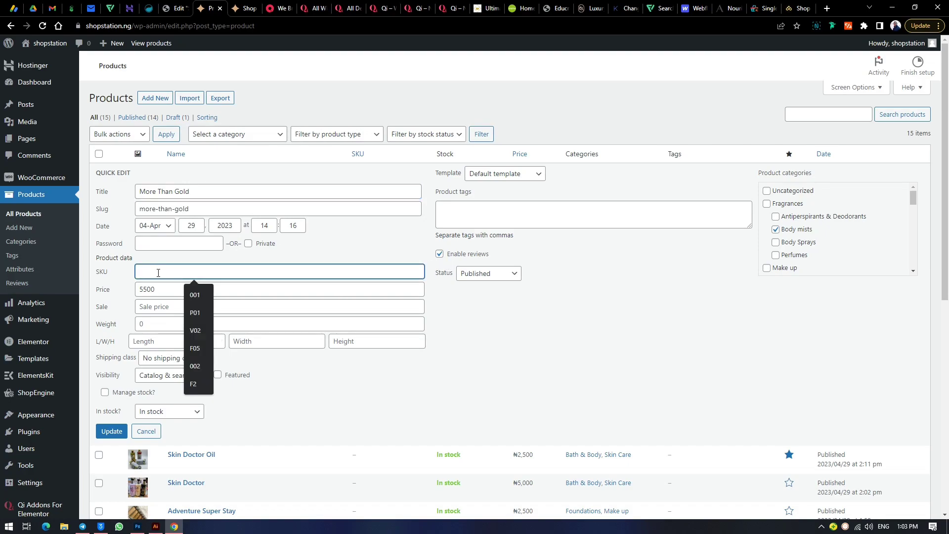
pyautogui.click(194, 295)
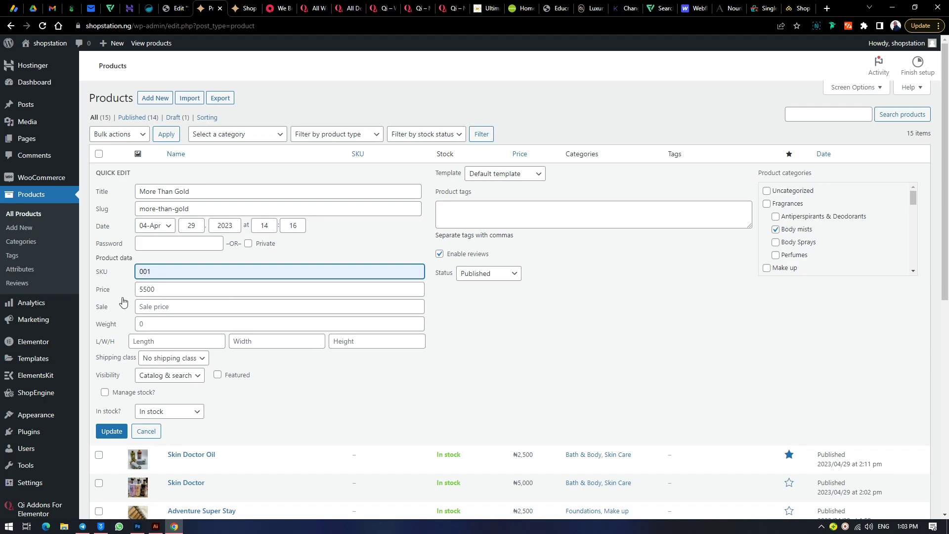
pyautogui.click(173, 286)
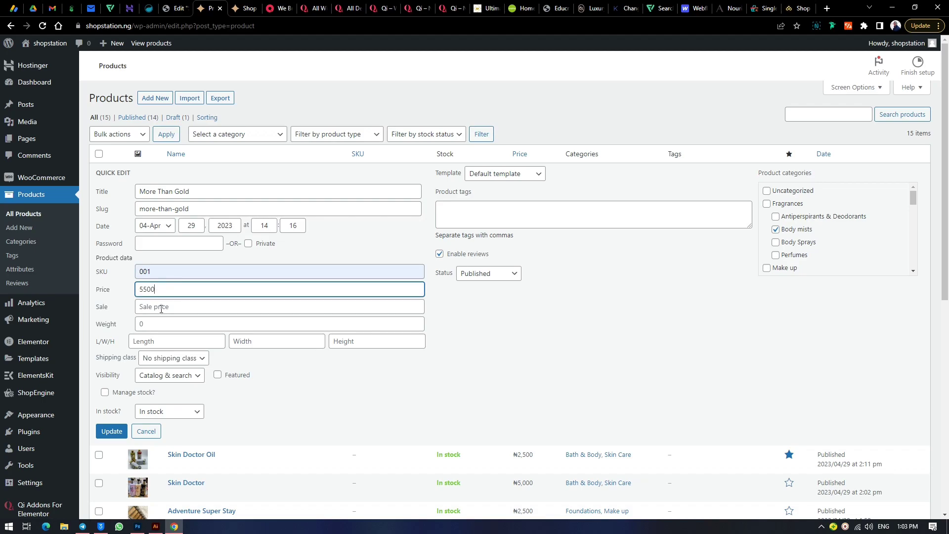
pyautogui.click(161, 308)
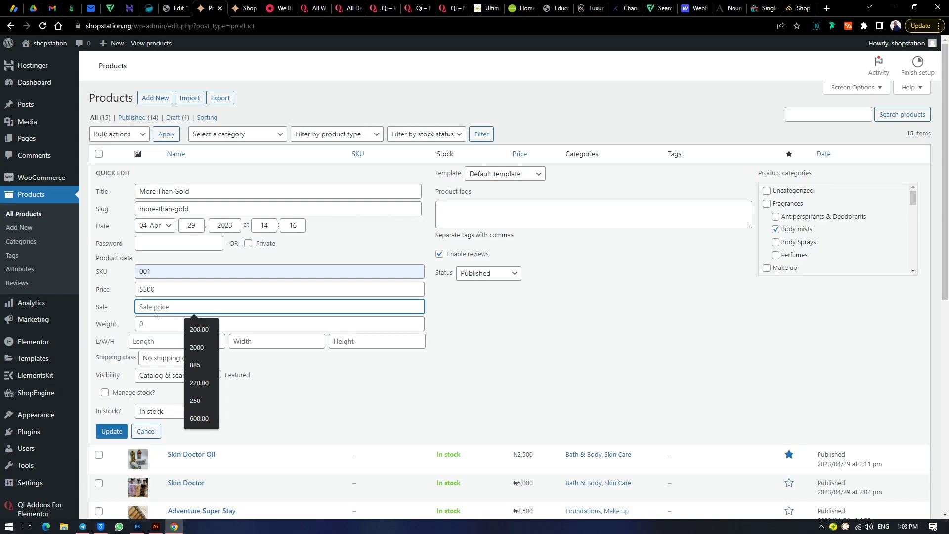
pyautogui.click(165, 289)
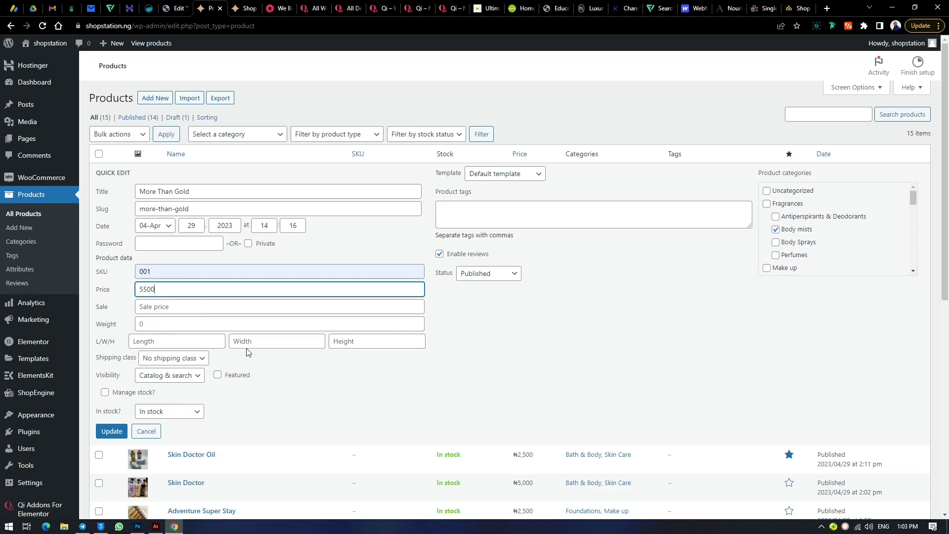
pyautogui.click(190, 415)
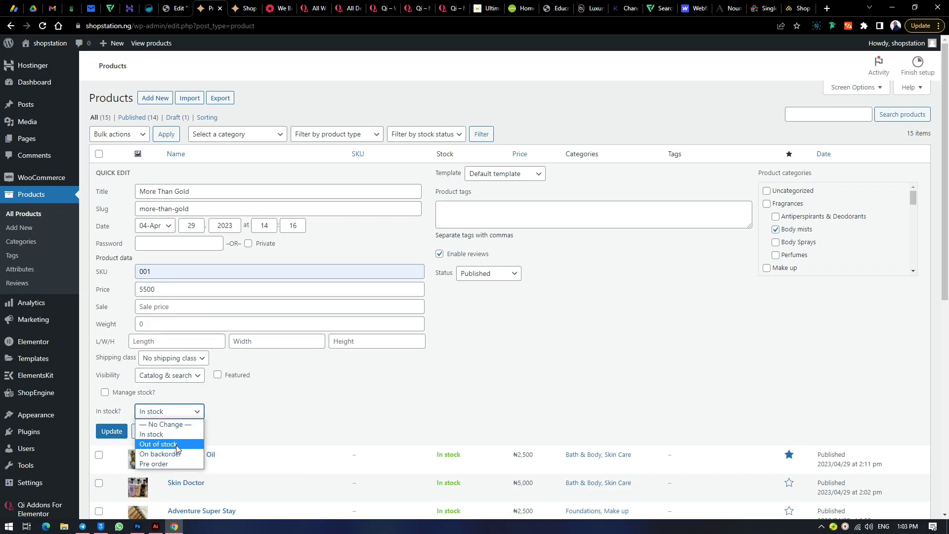
pyautogui.click(226, 413)
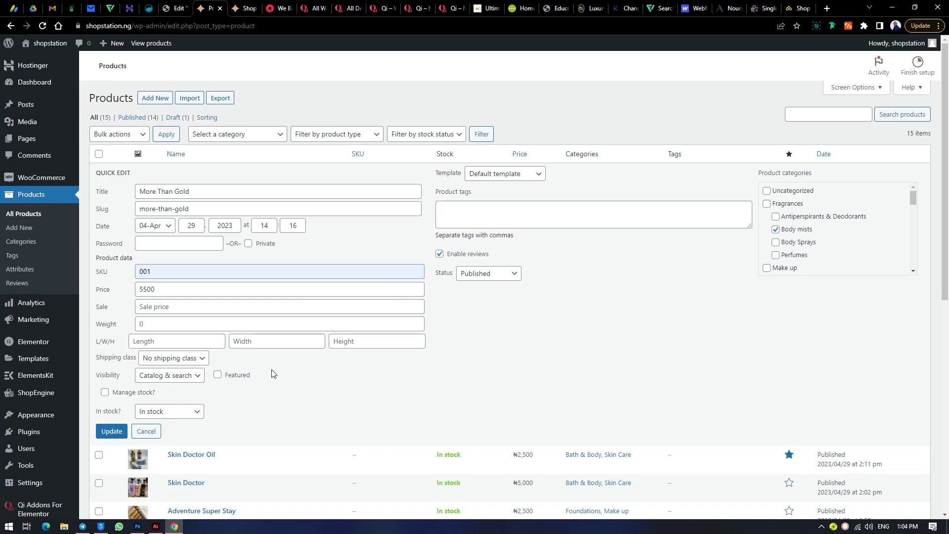
pyautogui.click(145, 432)
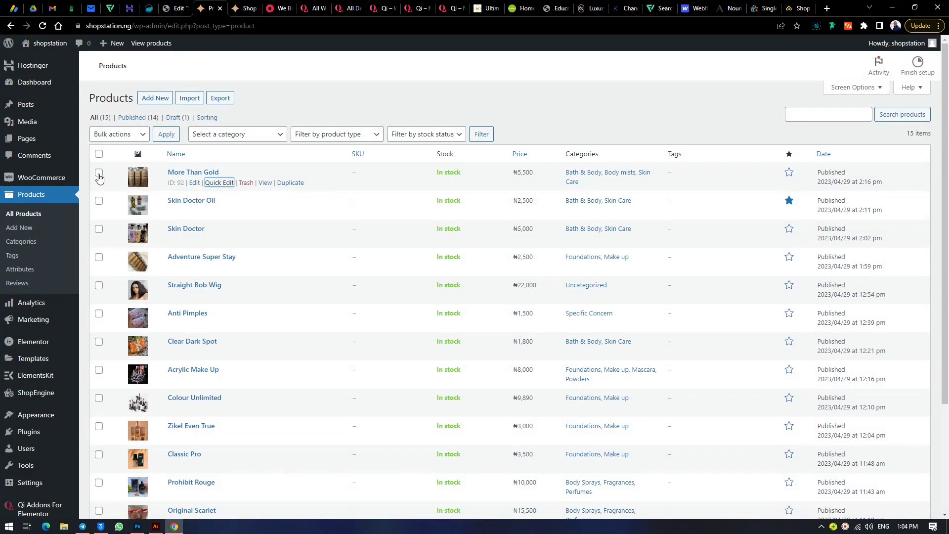
# Step: Select More Than Gold, Skin Doctor Oil and Skin Doctor with Move to Trash as the unapplied bulk action, then extend the selection to all products
pyautogui.click(99, 173)
pyautogui.click(99, 201)
pyautogui.click(99, 228)
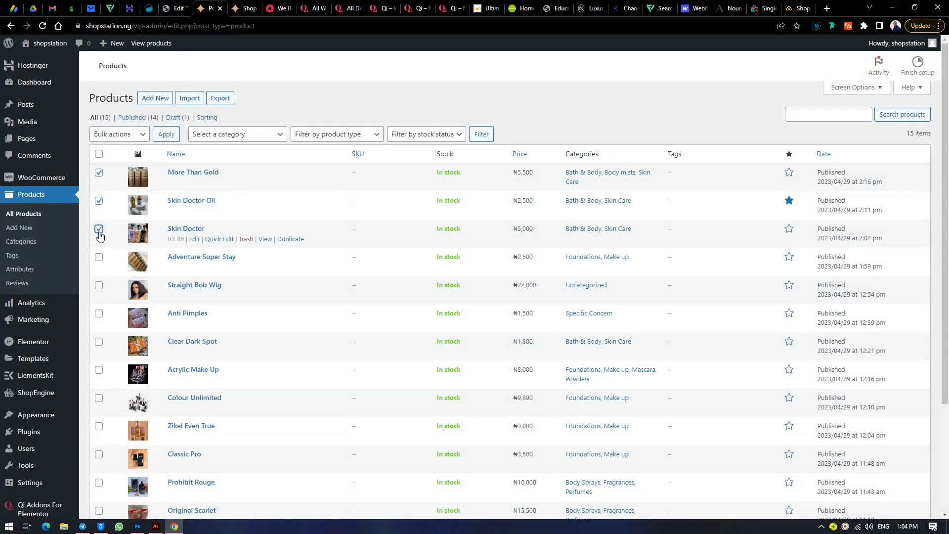
pyautogui.click(126, 135)
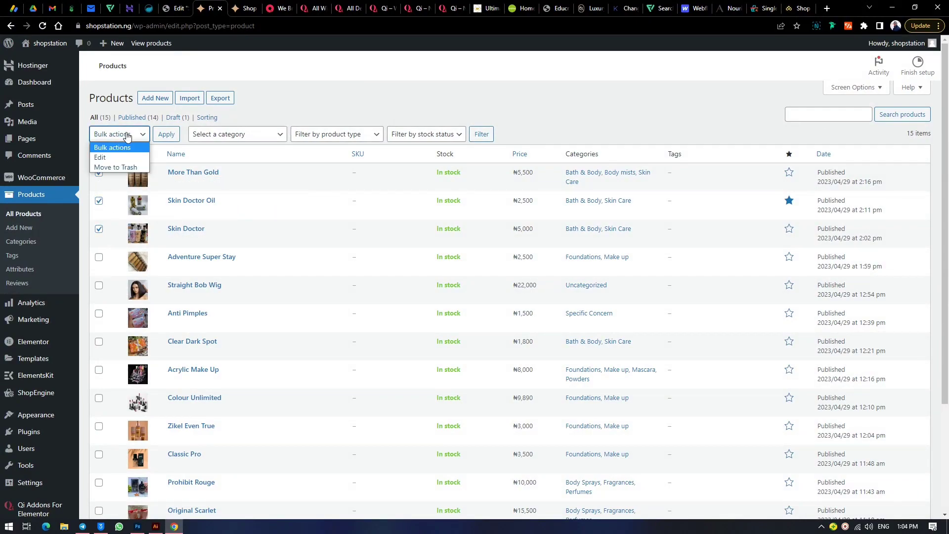
pyautogui.click(120, 167)
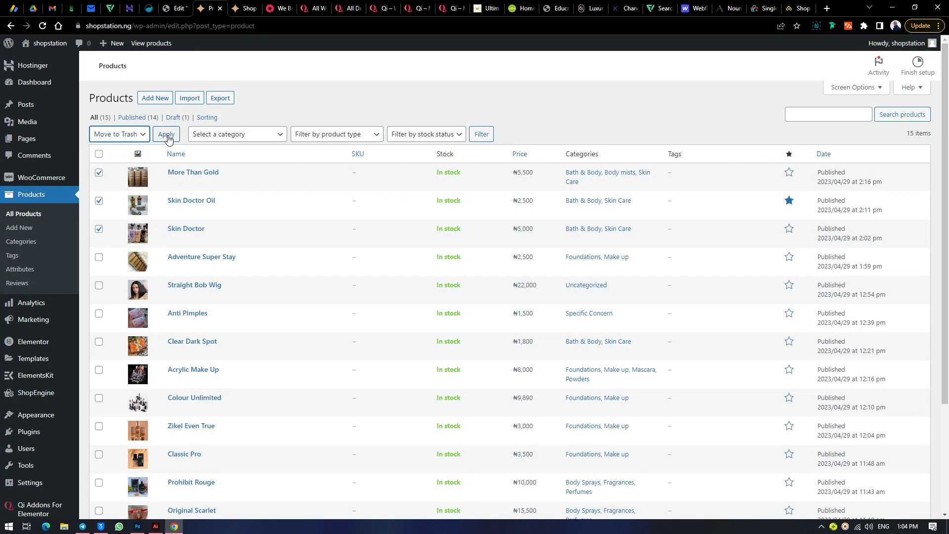
pyautogui.click(99, 154)
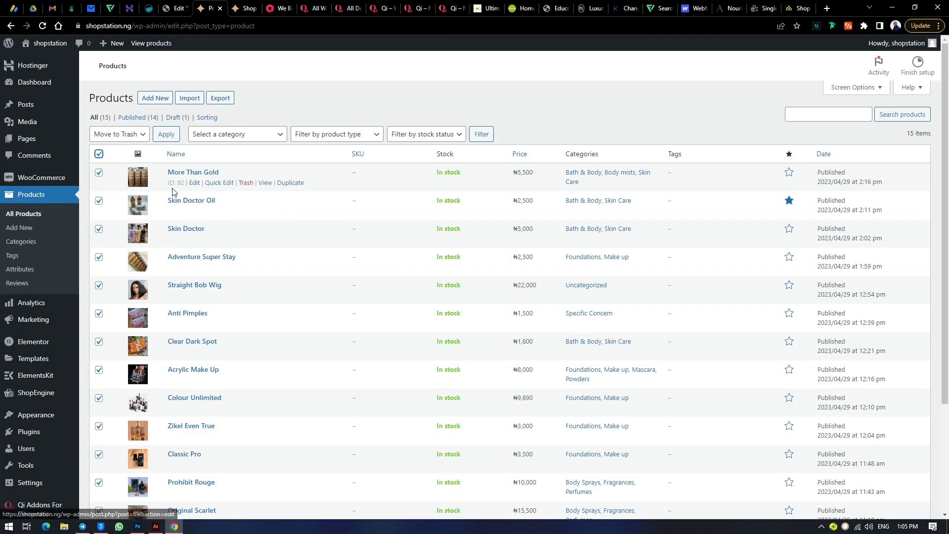
# Step: Use Quick Edit to set More Than Gold's stock status to Out of stock and update the product
pyautogui.click(219, 183)
pyautogui.click(184, 414)
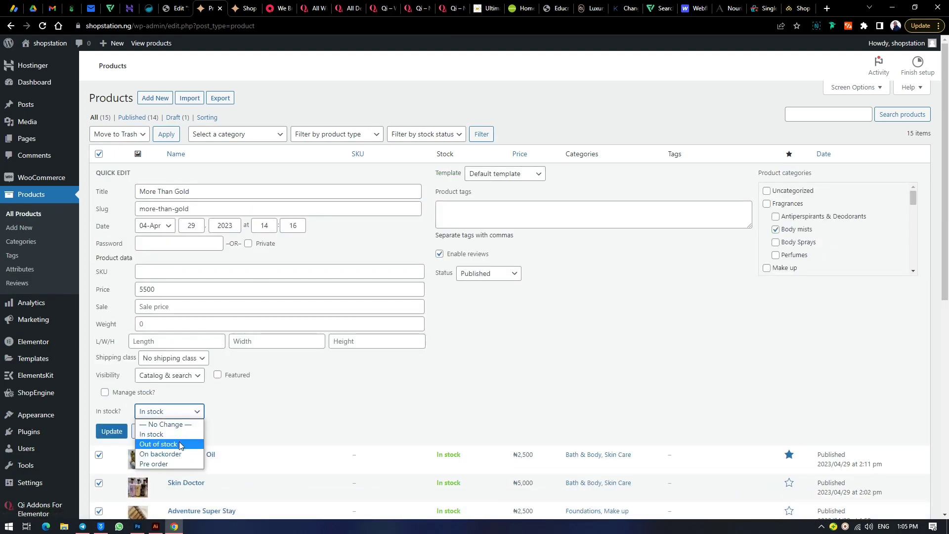
pyautogui.click(180, 444)
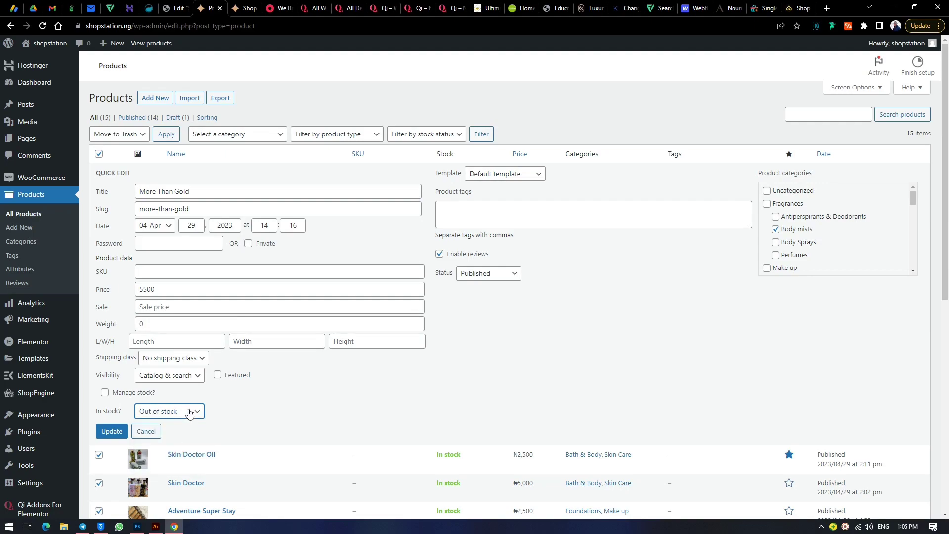
pyautogui.click(105, 431)
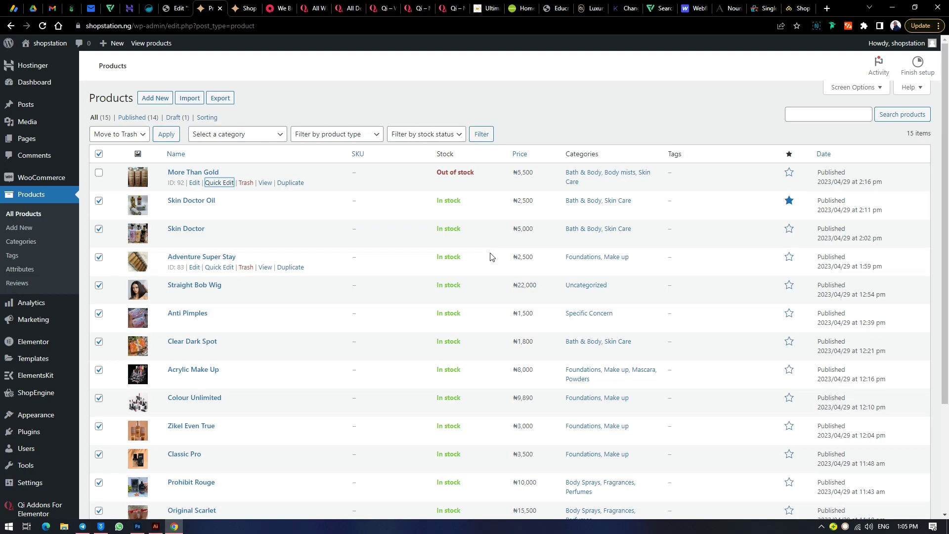
pyautogui.scroll(-1, 571, 253)
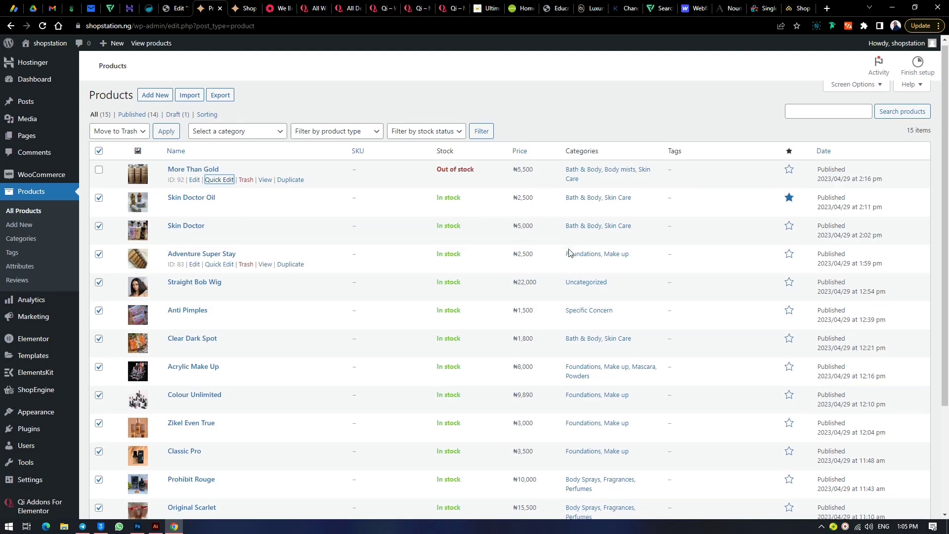
pyautogui.scroll(-3, 571, 253)
pyautogui.scroll(3, 575, 252)
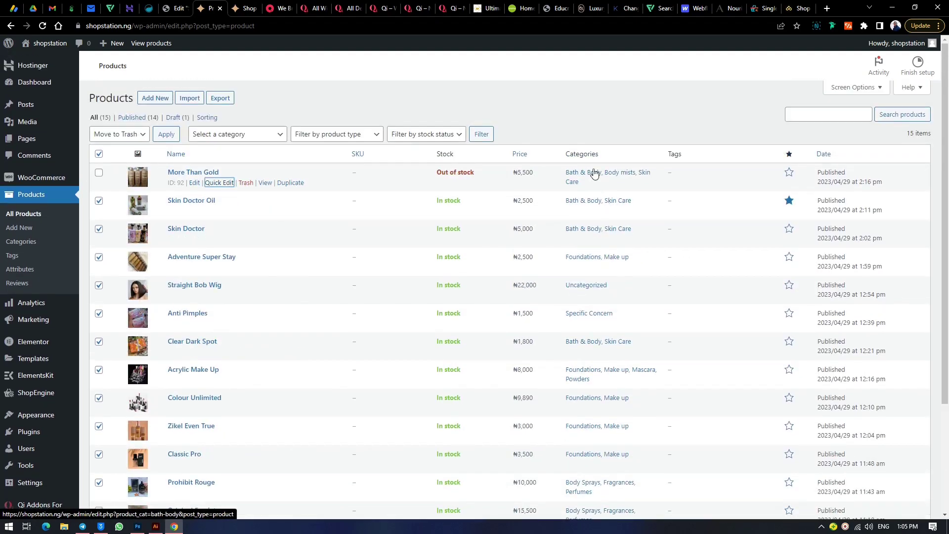
pyautogui.scroll(-3, 520, 257)
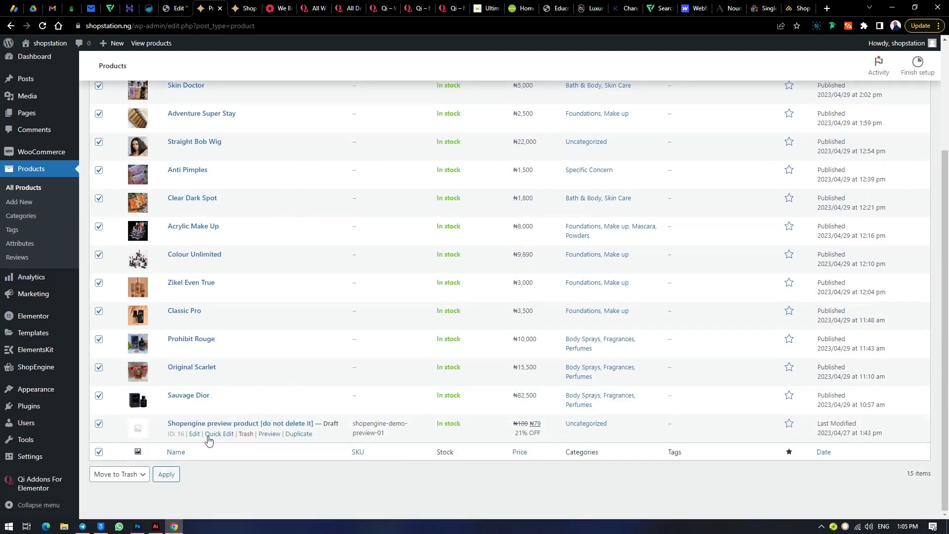
# Step: Start adding a new product and name it Cream
pyautogui.click(246, 434)
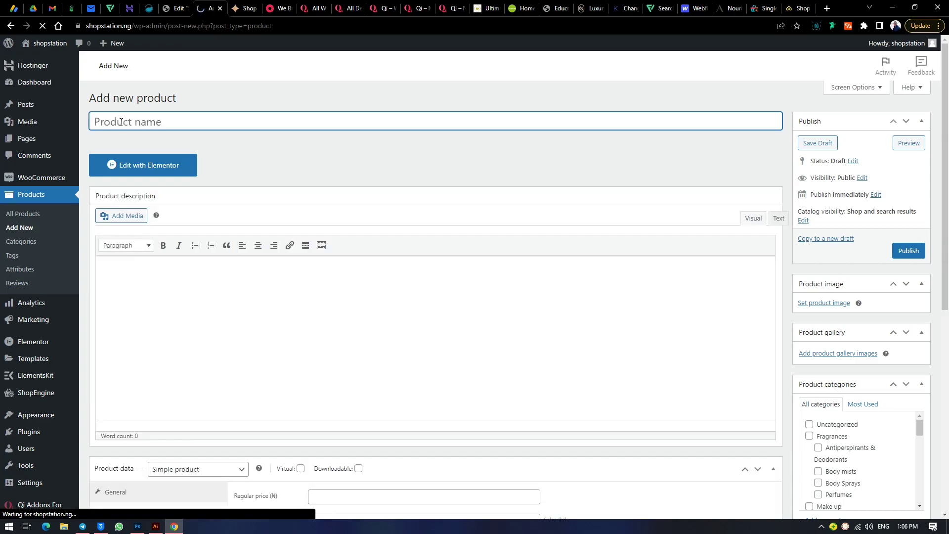
pyautogui.write('cream')
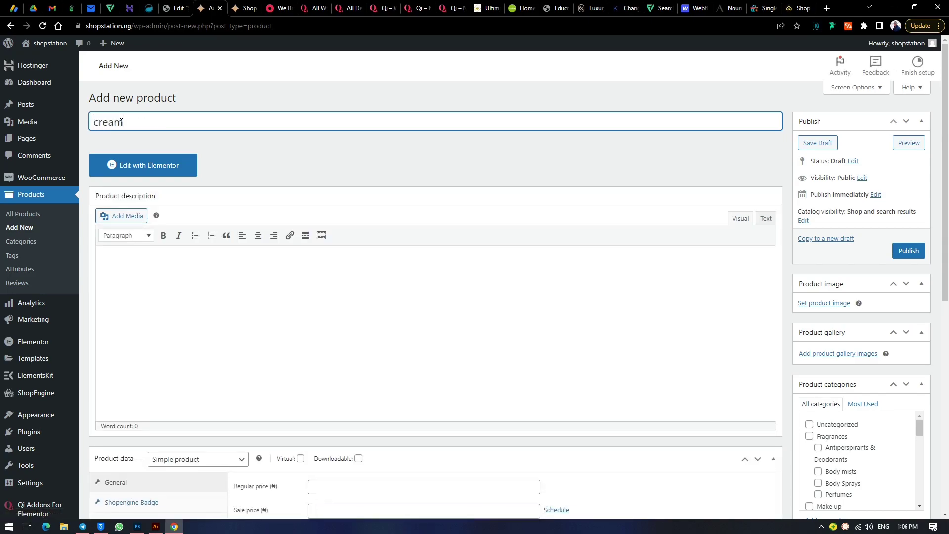
pyautogui.moveTo(74, 129)
pyautogui.click(122, 259)
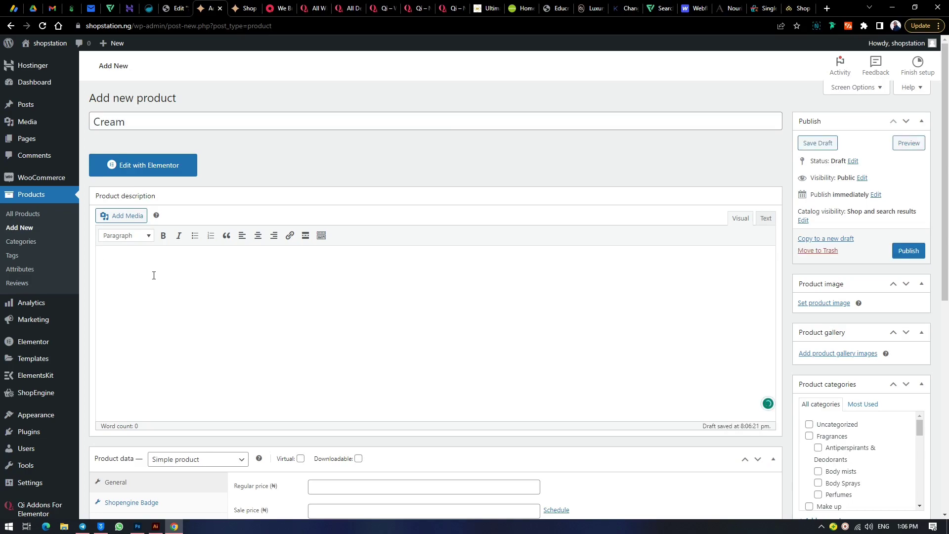
# Step: Examine the short description on the live shop's Acrylic Make Up product page and return to the new product form
pyautogui.click(243, 7)
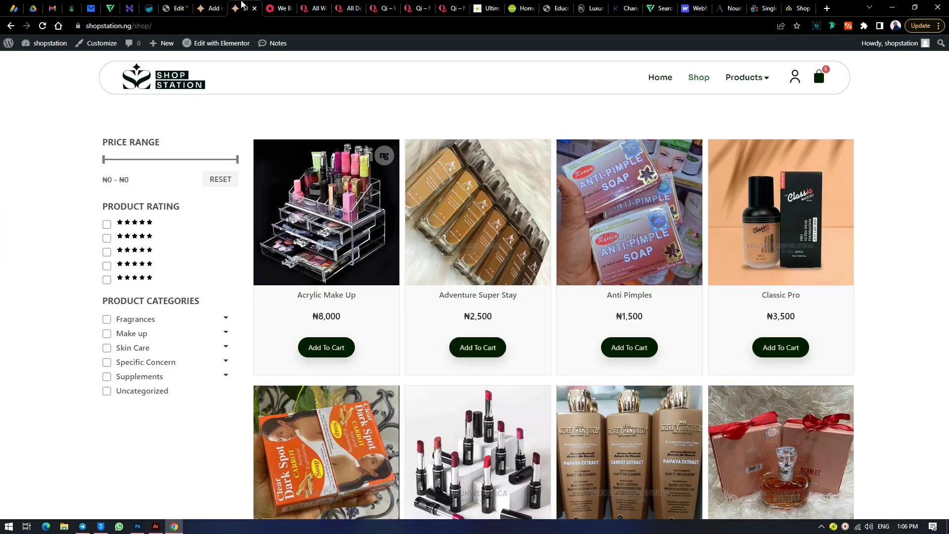
pyautogui.click(334, 216)
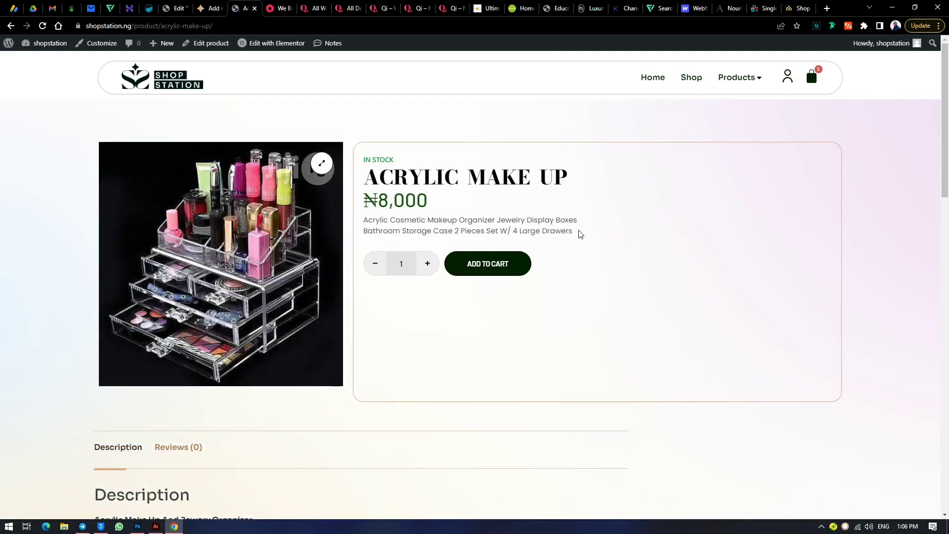
pyautogui.moveTo(573, 232); pyautogui.dragTo(367, 221)
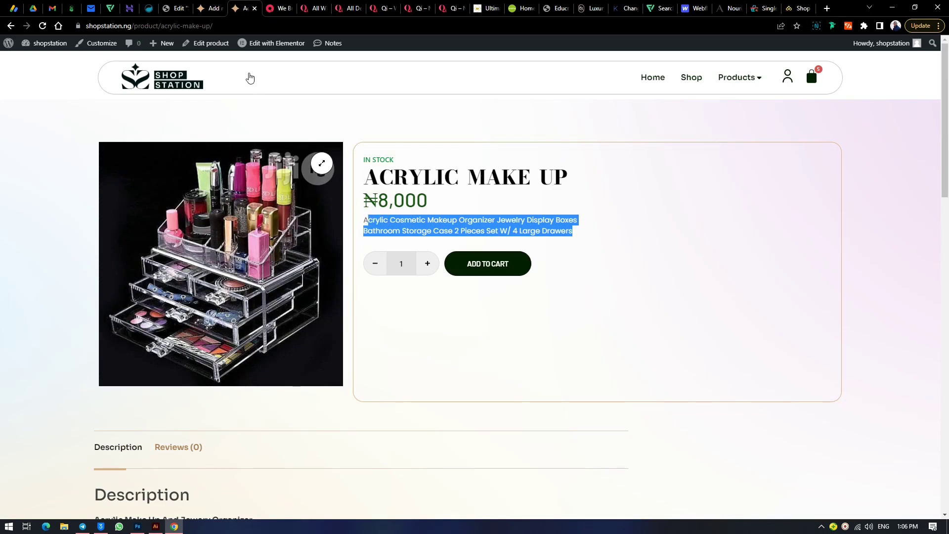
pyautogui.click(207, 6)
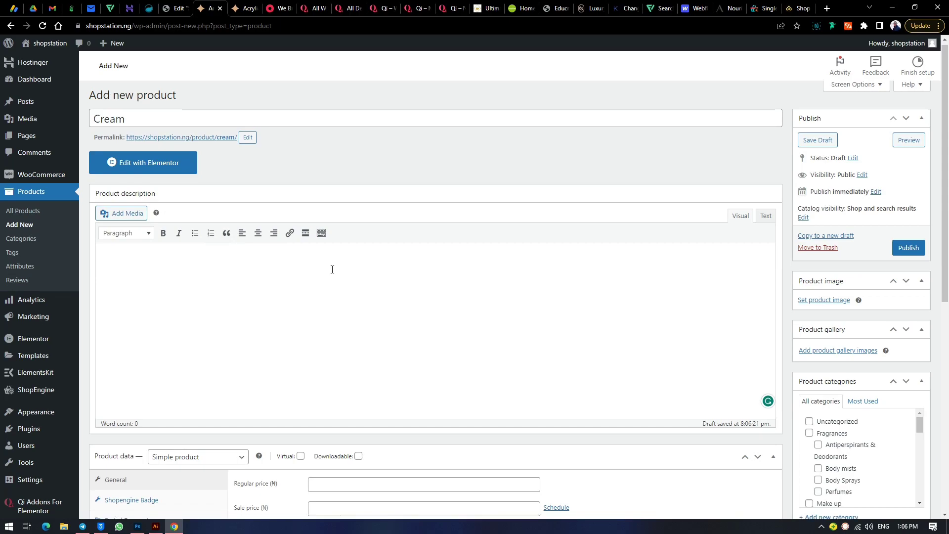
# Step: Enter "jhxhjshkjfhsufhukfh bjhdjkwsdnfkjhjskjfh nifhsdlfjlsidhfinfijhsdfoiiosd" as placeholder text in the new product's main description
pyautogui.scroll(-8, 331, 269)
pyautogui.click(147, 388)
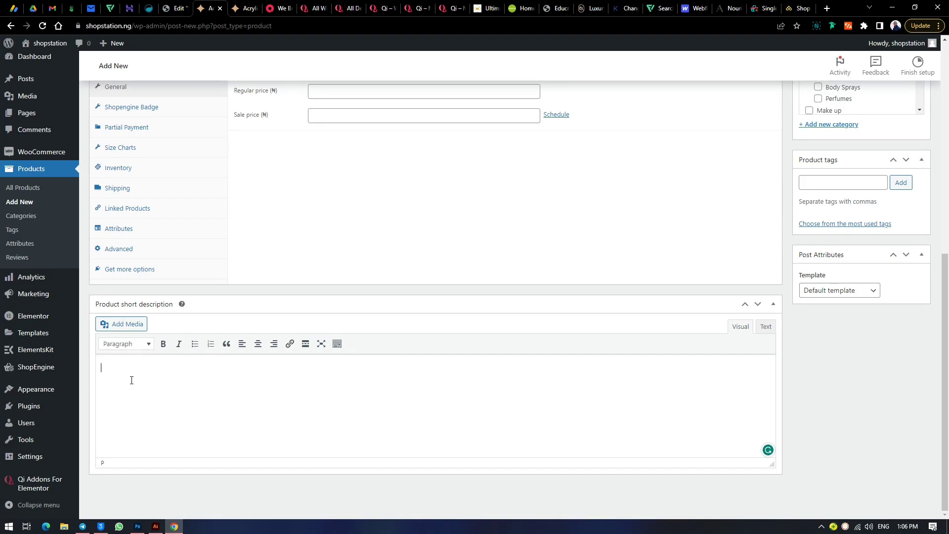
pyautogui.scroll(8, 229, 277)
pyautogui.click(179, 307)
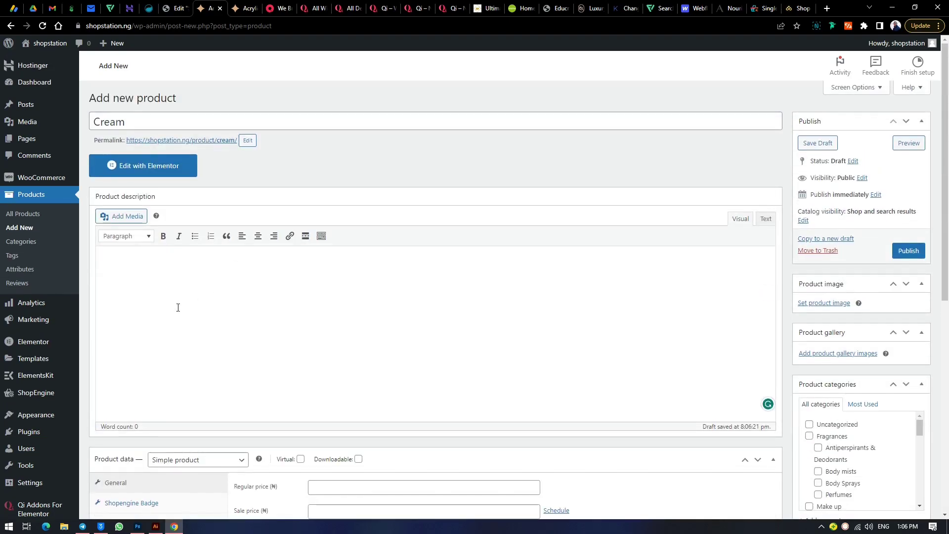
pyautogui.write('jhxhjshkjfhsufhukfh bjhdjkwsdnfkjhjskjfh nifh')
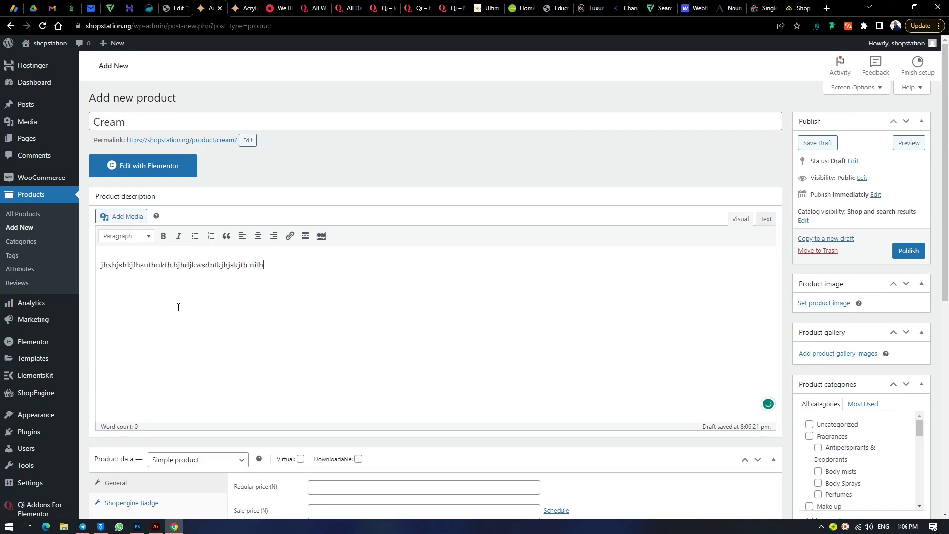
pyautogui.write('sdlfjlsidhfinfijhsdfoiiosd ')
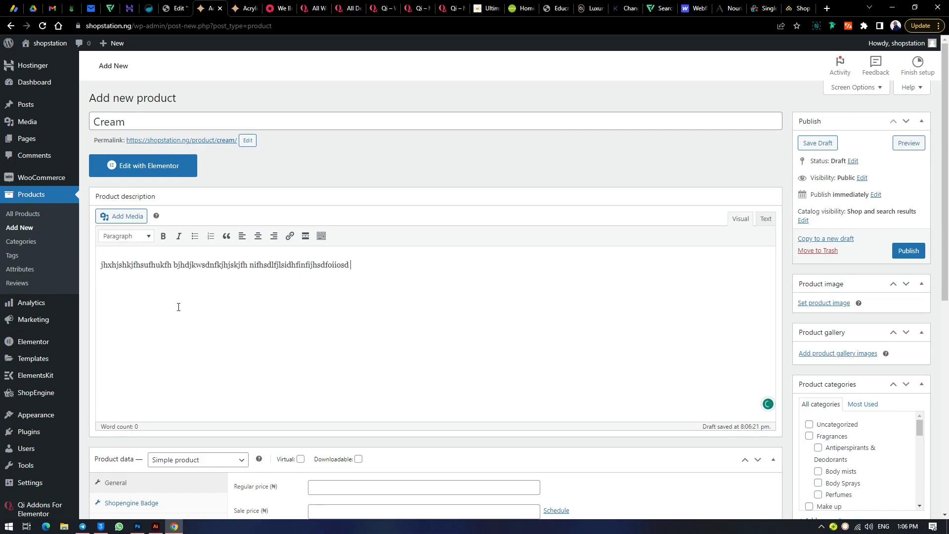
# Step: Extend the main product description to two lines of placeholder text, continuing with "jichiksfhjsdfhf nuhkfsjsdhkujsdf" and ending with "jerikjrtljyioperjkyortpy."
pyautogui.write('jichiksfhjsdfhf nuhkfsjsd')
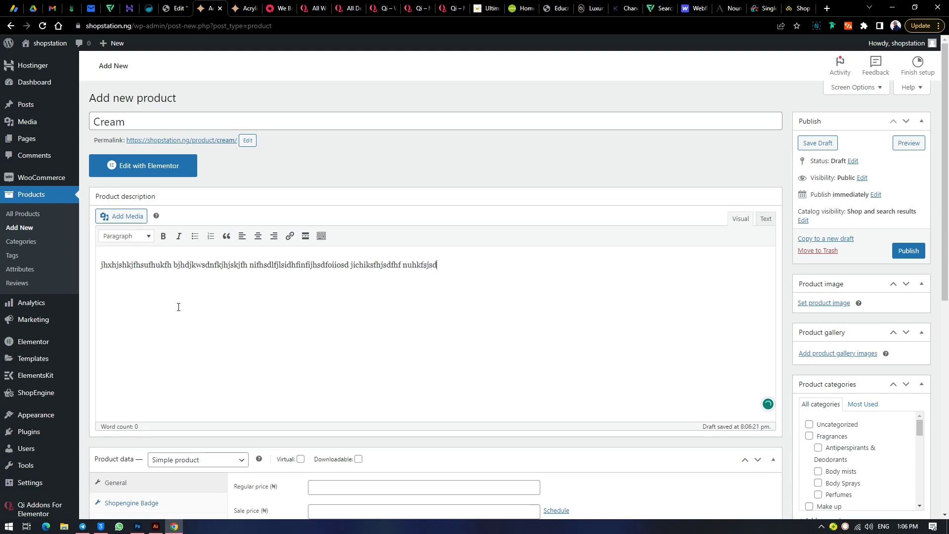
pyautogui.write('hkujsdf nuishdfjbnefjknsfk')
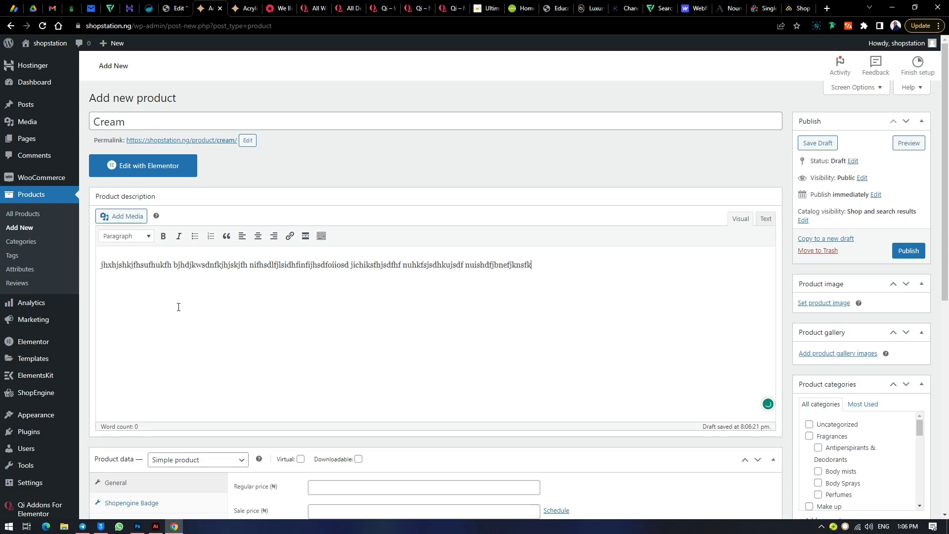
pyautogui.write('mn jhiiuosdjhfgjklxhvjksdfl njisd')
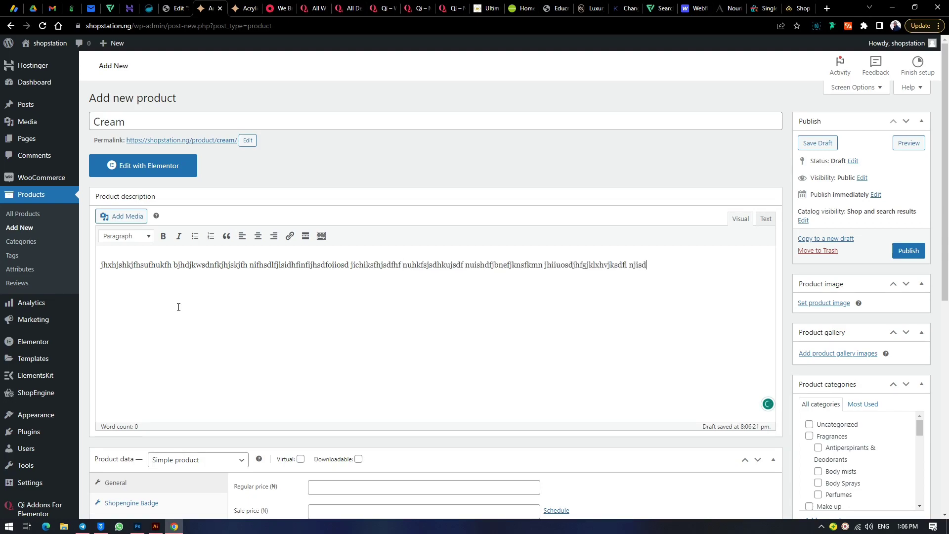
pyautogui.write('hfkjsdhfjk jkxdjhjklxfjhkldf')
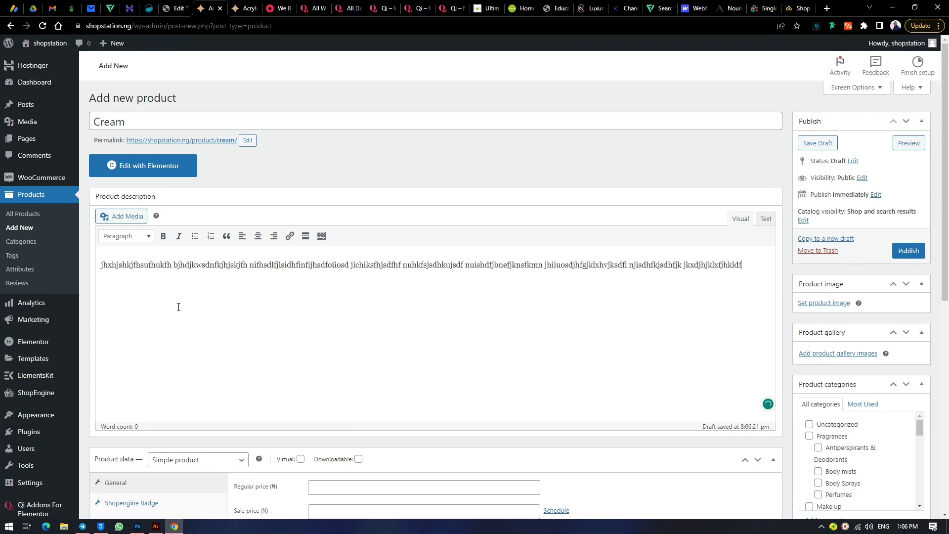
pyautogui.write('m jhxdfjksdhjkhdfjkhgjkdfj')
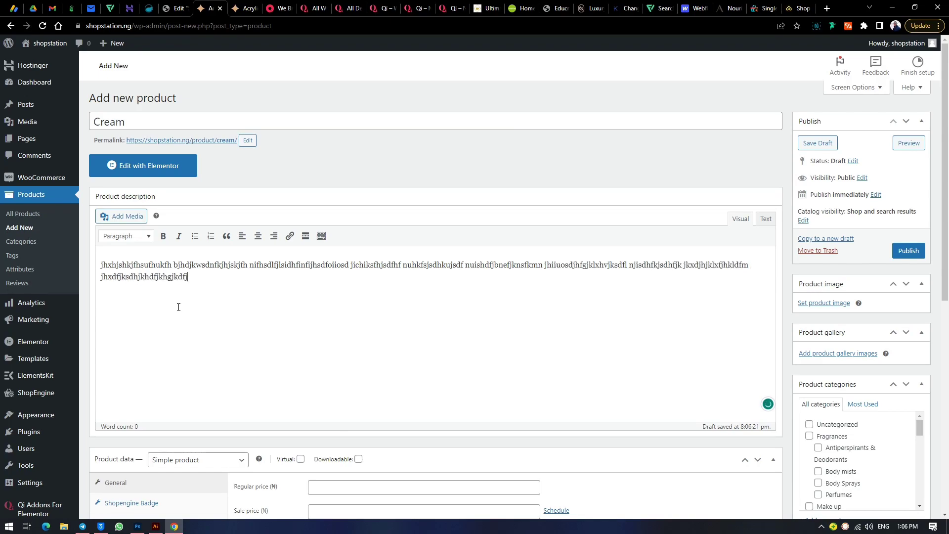
pyautogui.write('dgk jksdfhnfsdsfjnfsdkljtgs ')
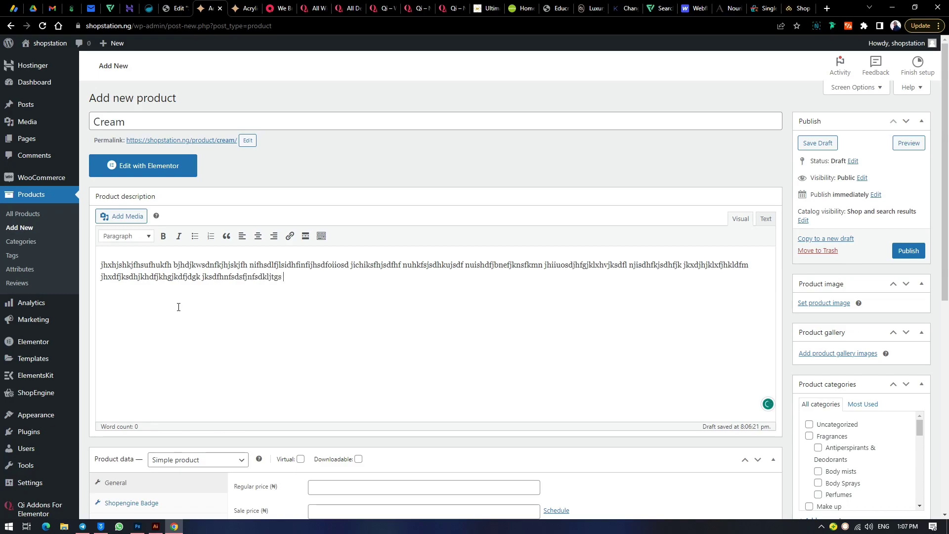
pyautogui.write('jdfjklsfksdfmsdfflkf kojserk')
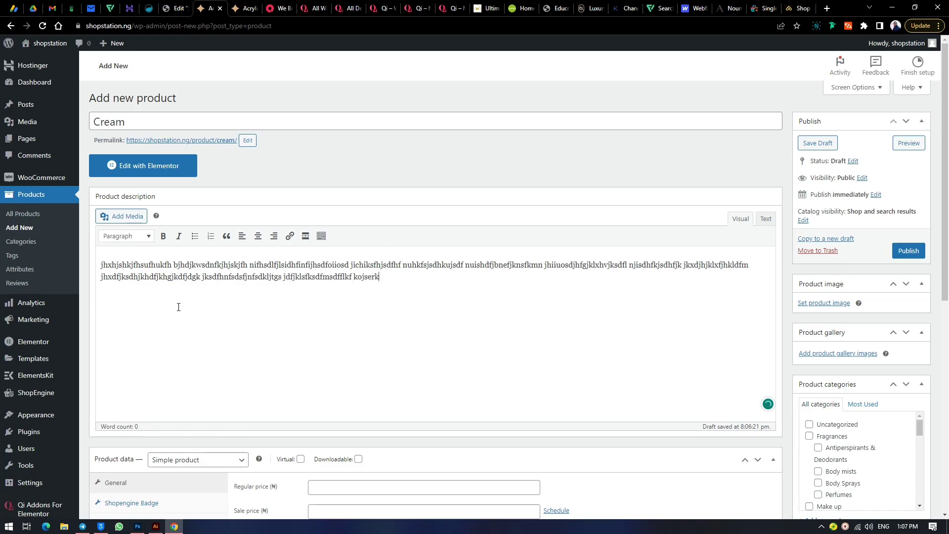
pyautogui.write('sjslksfjfkldfsjfsljsflkdjslksdfjklfshsdfjkhsfjk')
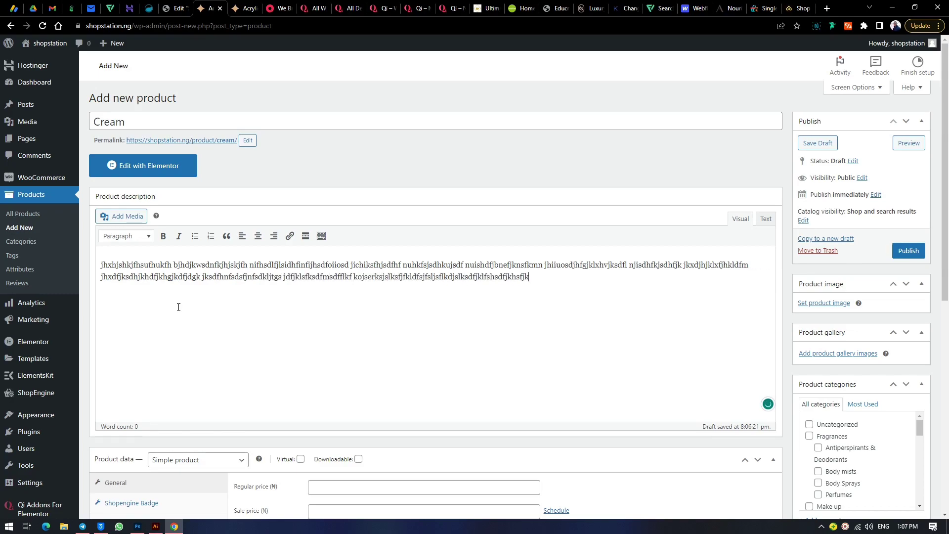
pyautogui.write('fshsjdkfhjksdfjsdkgjerlktgjroitgjerignrfgkl')
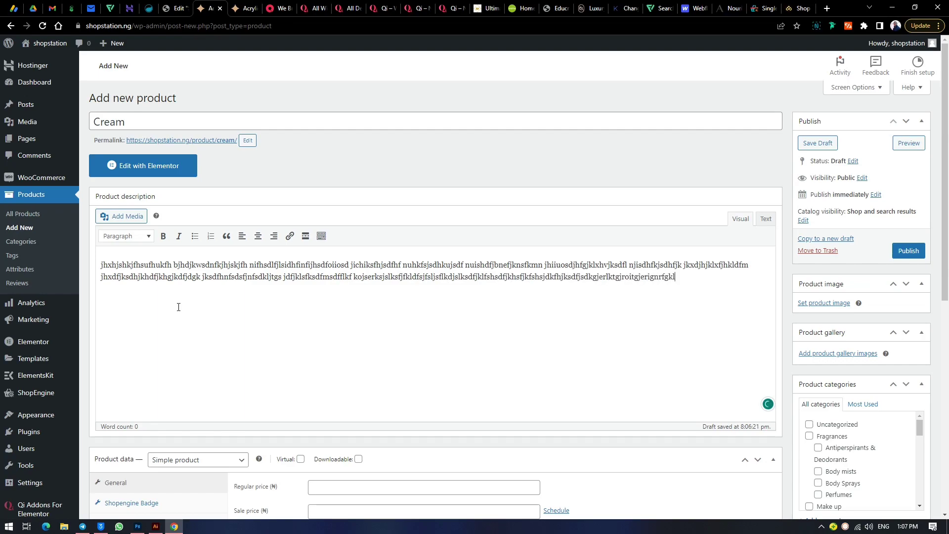
pyautogui.write('jerikjrtljyioperjkyortpy.')
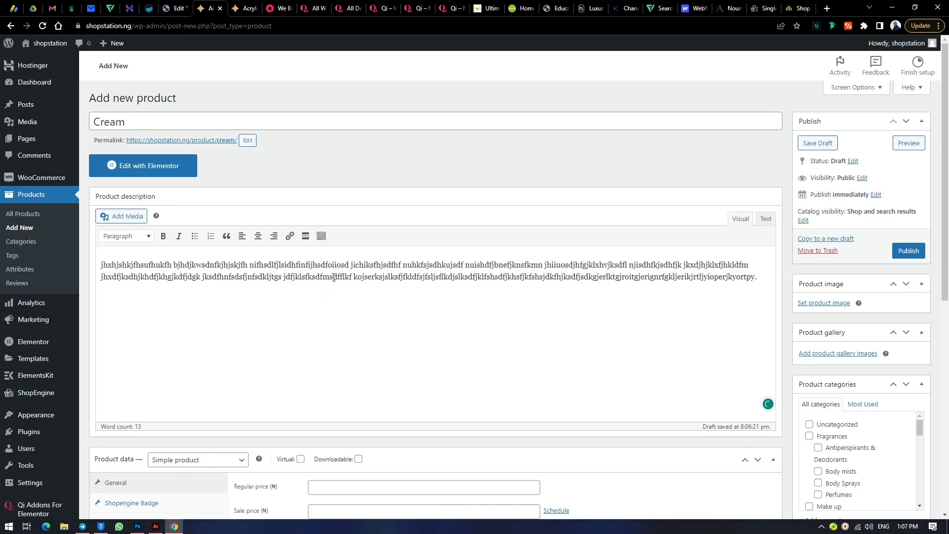
# Step: Copy the whole main description of the Cream product into its product short description
pyautogui.hotkey('ctrl', 'a')
pyautogui.rightClick(348, 269)
pyautogui.click(385, 307)
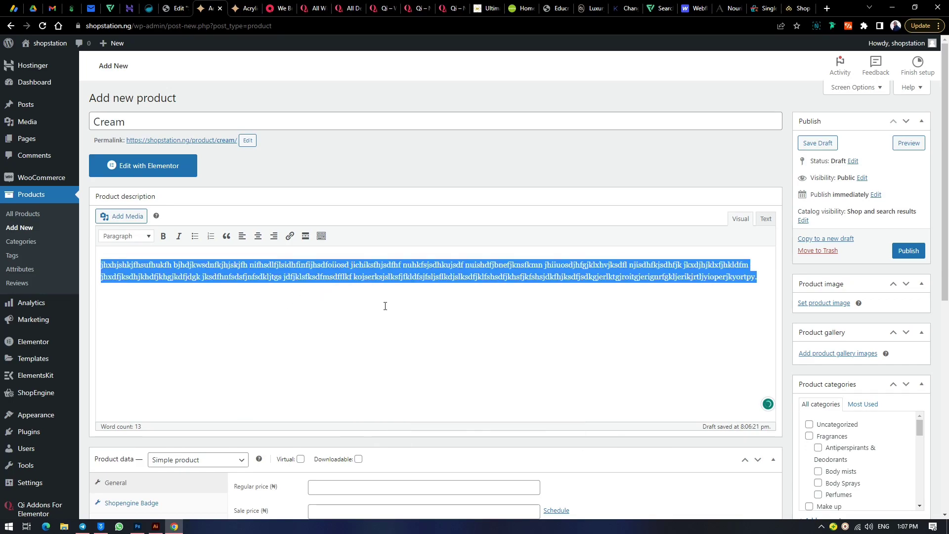
pyautogui.scroll(-8, 386, 309)
pyautogui.rightClick(179, 372)
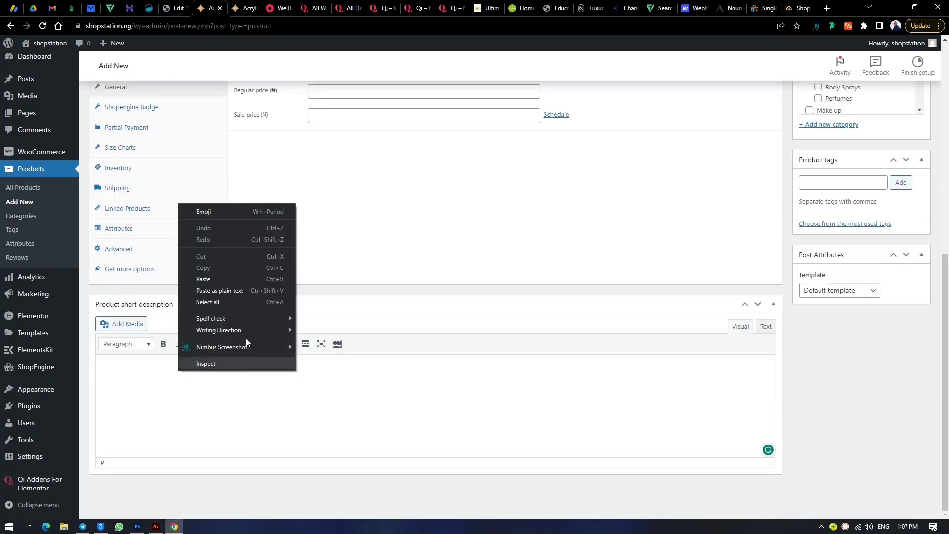
pyautogui.click(221, 277)
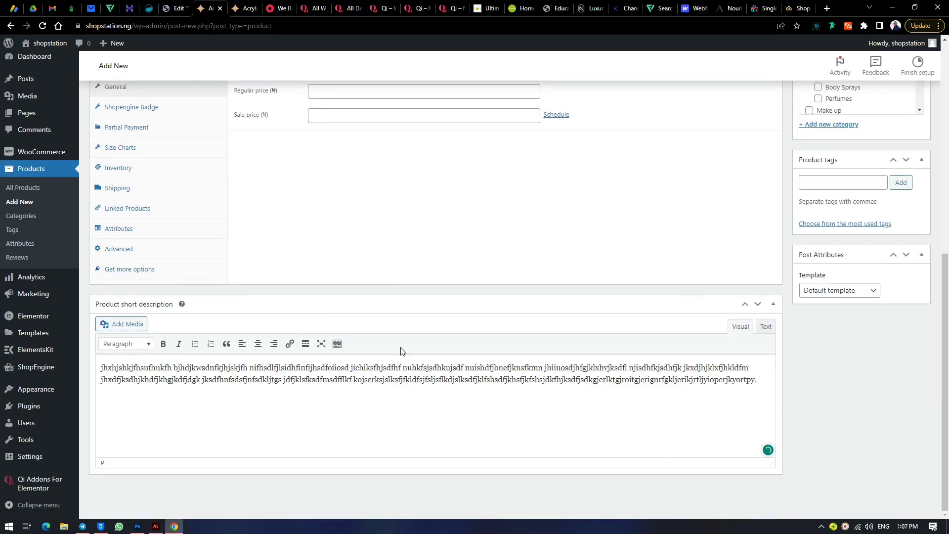
pyautogui.scroll(8, 401, 351)
pyautogui.click(511, 296)
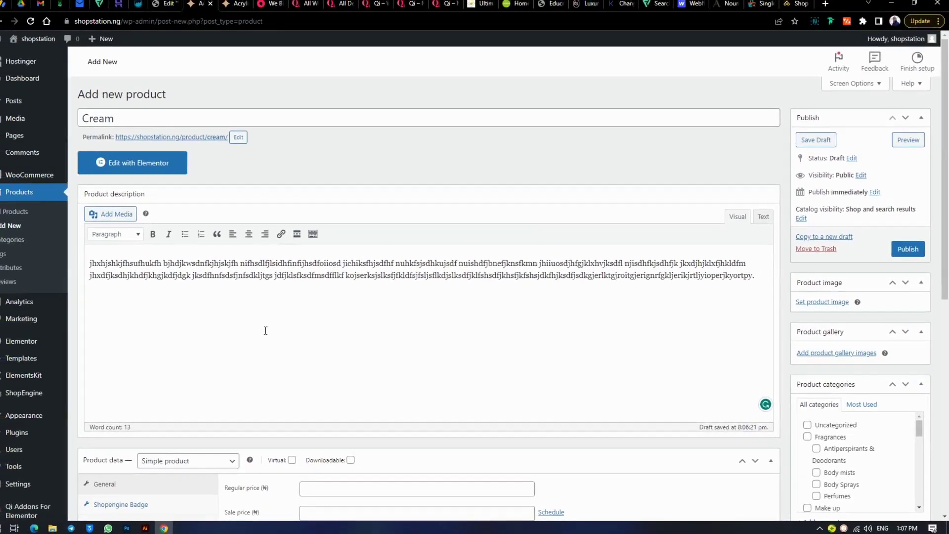
# Step: Set the regular price to 4000 and the sale price to 2000, and view the sale price date fields
pyautogui.scroll(1, 186, 127)
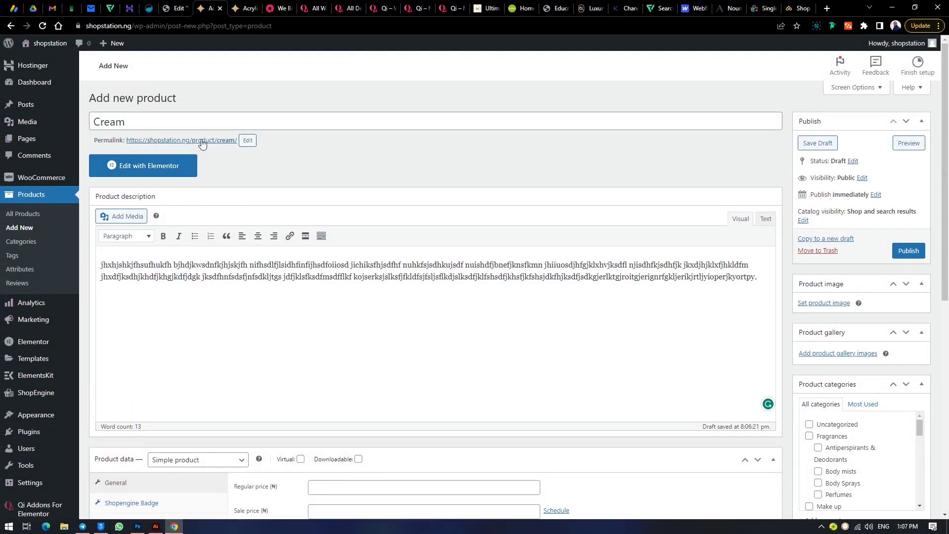
pyautogui.scroll(-1, 379, 191)
pyautogui.scroll(-2, 379, 190)
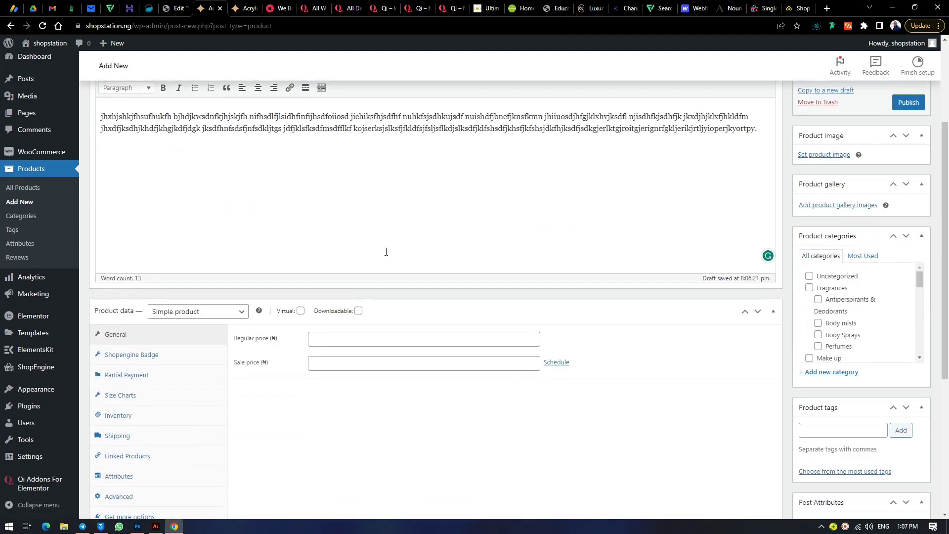
pyautogui.scroll(-2, 386, 252)
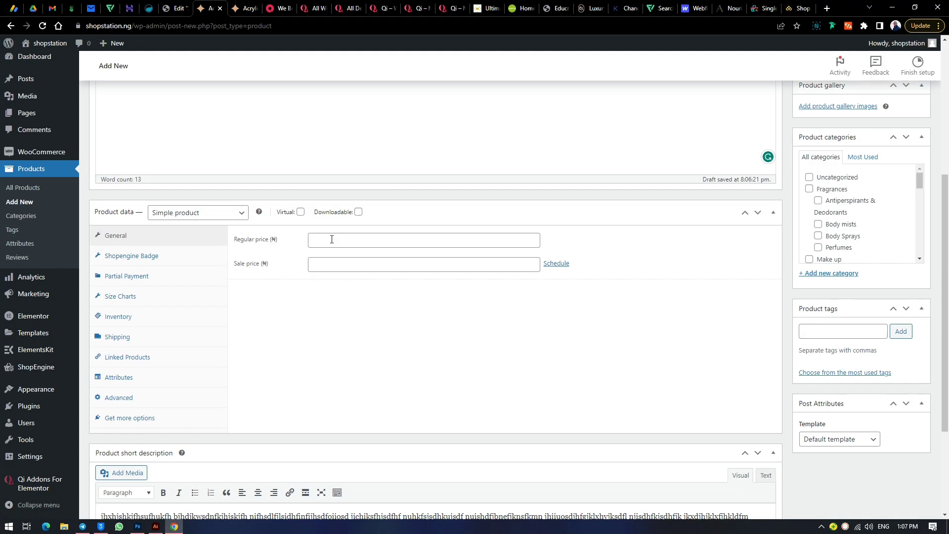
pyautogui.click(319, 265)
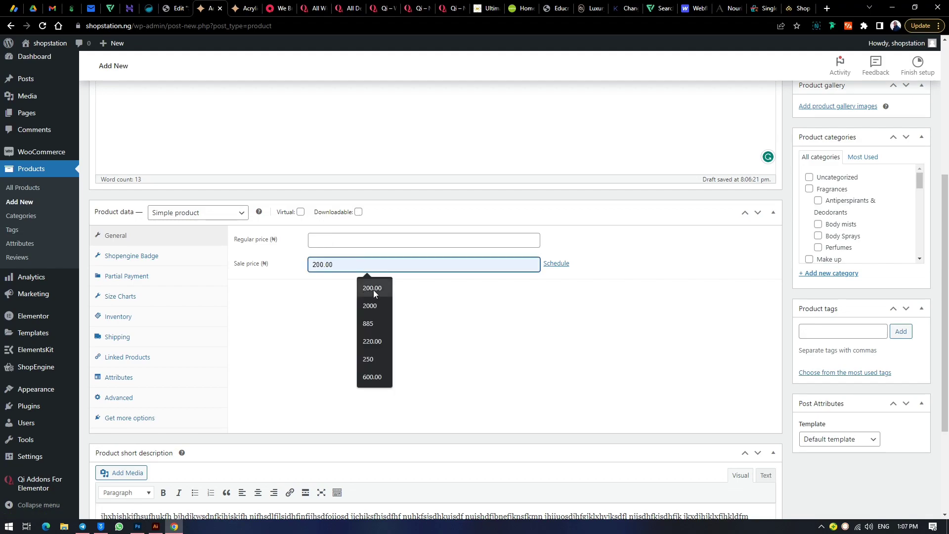
pyautogui.click(373, 289)
pyautogui.click(322, 240)
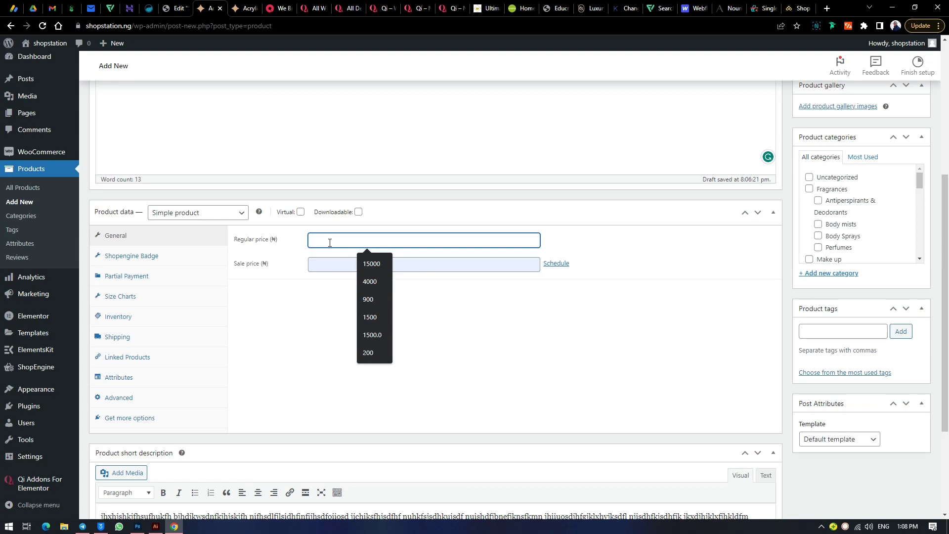
pyautogui.click(370, 281)
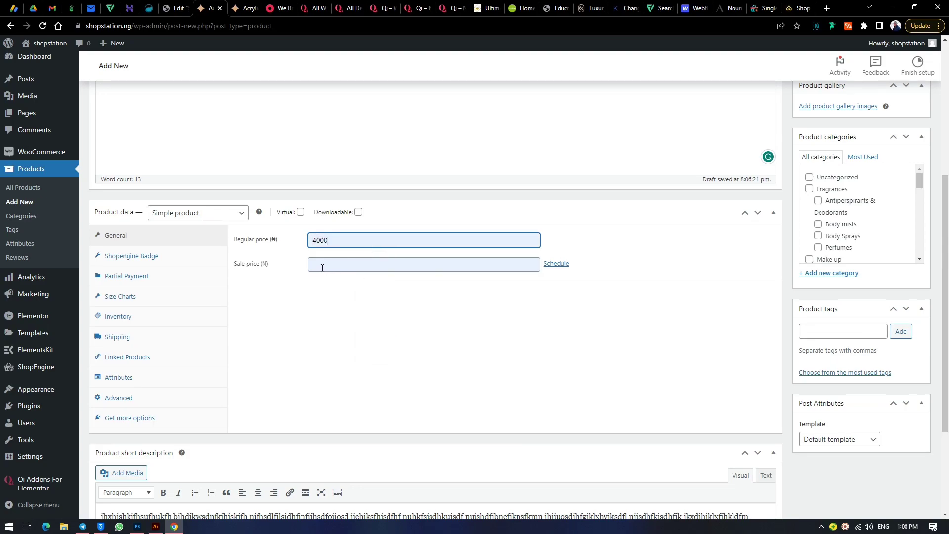
pyautogui.click(322, 268)
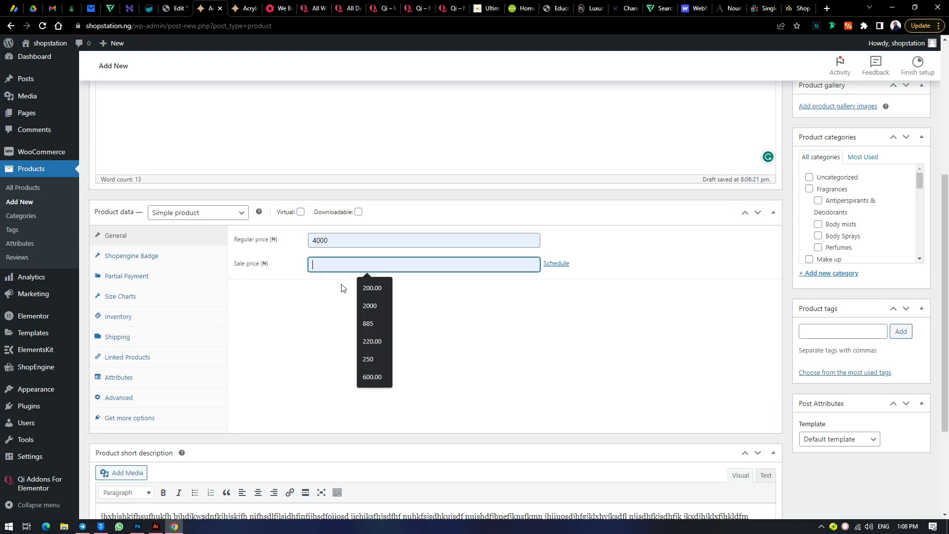
pyautogui.click(369, 305)
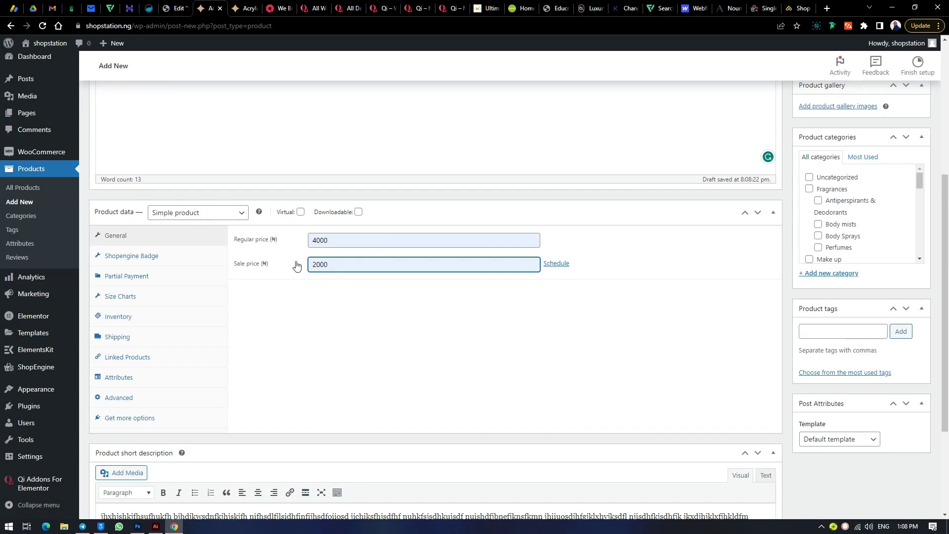
pyautogui.click(555, 264)
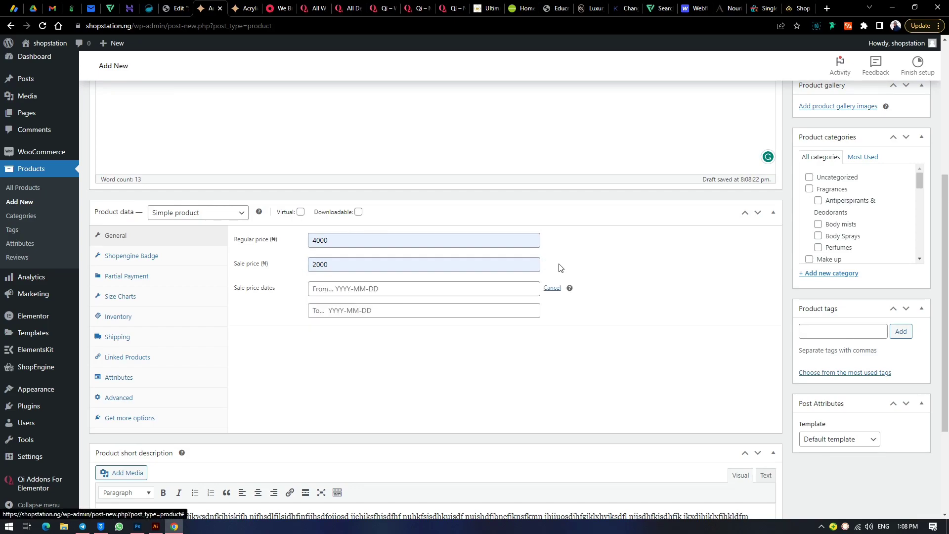
pyautogui.click(550, 289)
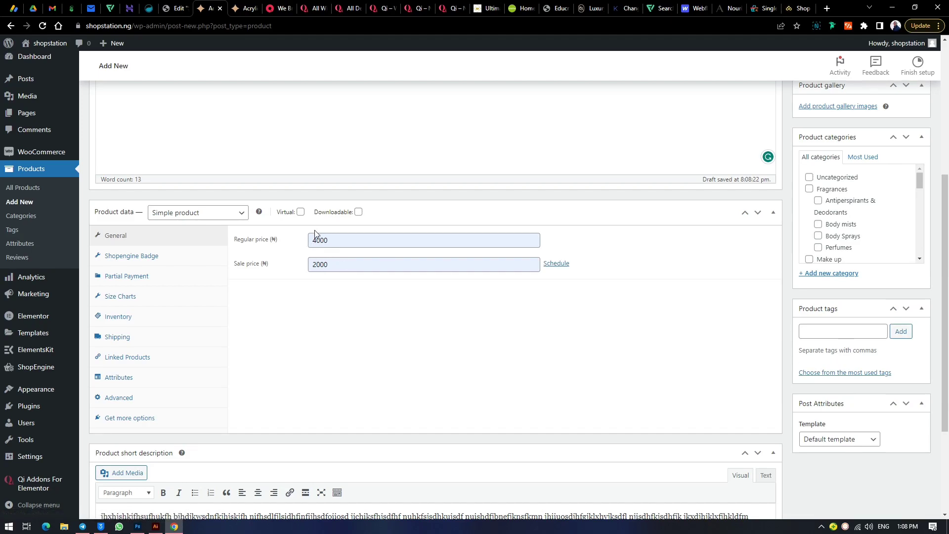
# Step: Clear the sale price and set the regular price to 2000
pyautogui.doubleClick(342, 264)
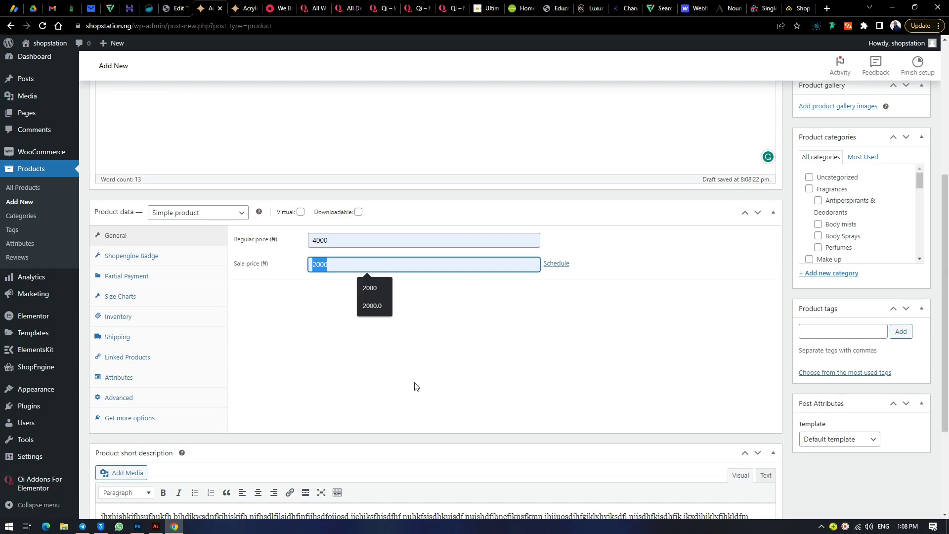
pyautogui.press('BackSpace')
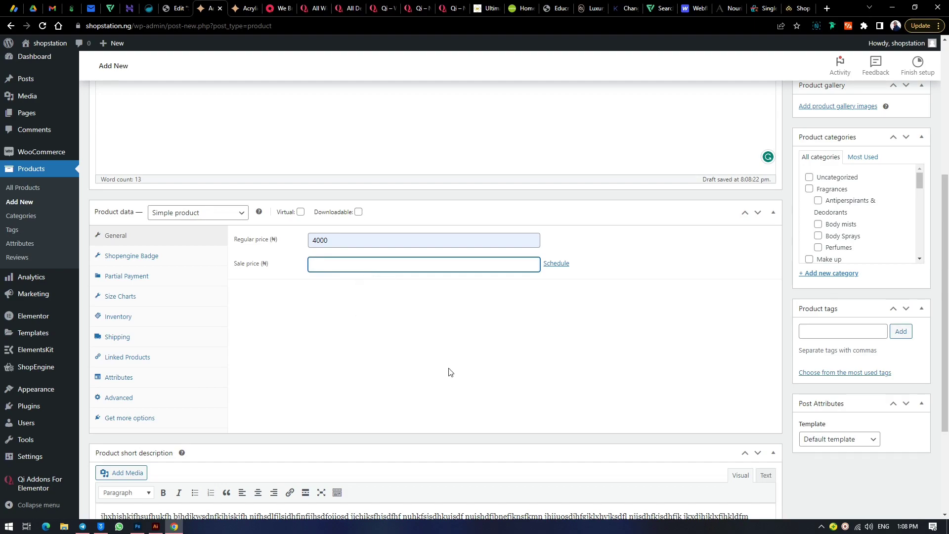
pyautogui.doubleClick(335, 242)
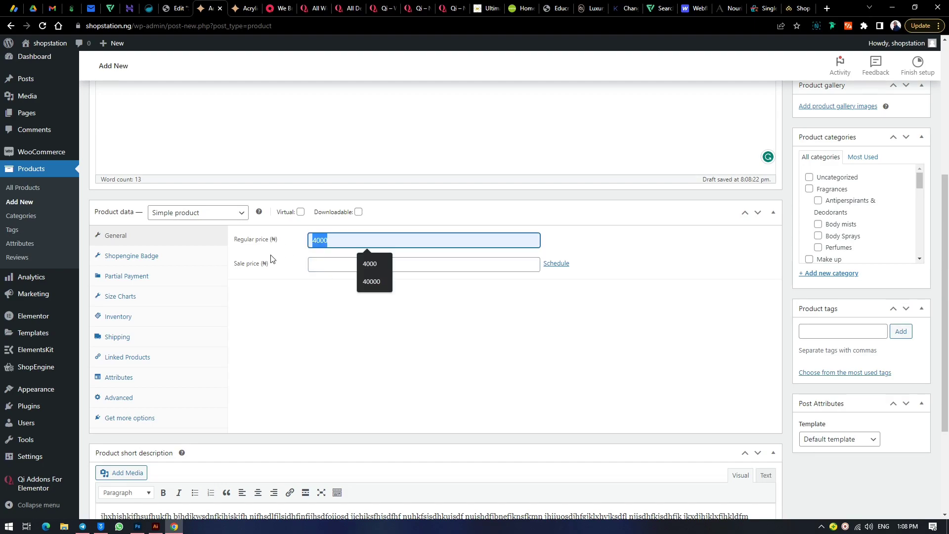
pyautogui.write('2000')
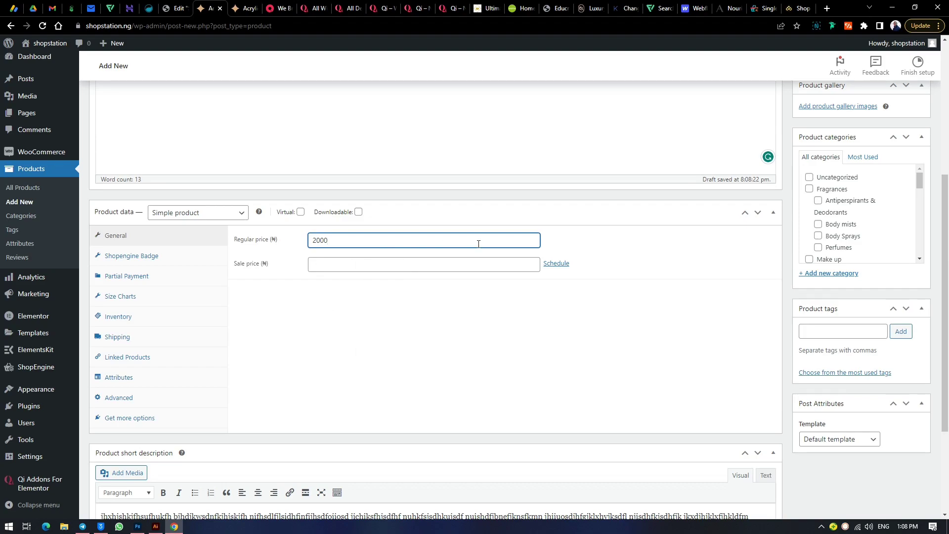
# Step: Set the product's SKU to F05 in the inventory data and review the stock status options
pyautogui.scroll(-2, 477, 244)
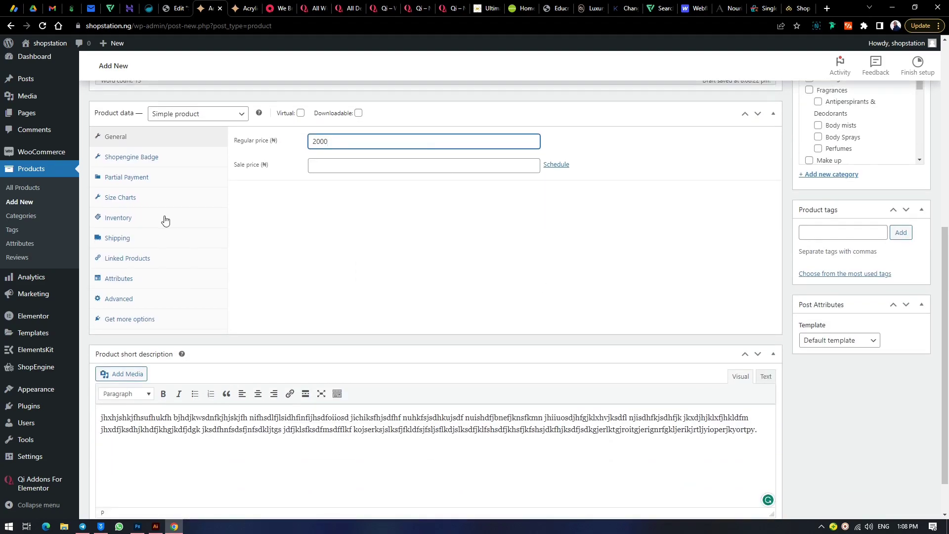
pyautogui.scroll(1, 344, 240)
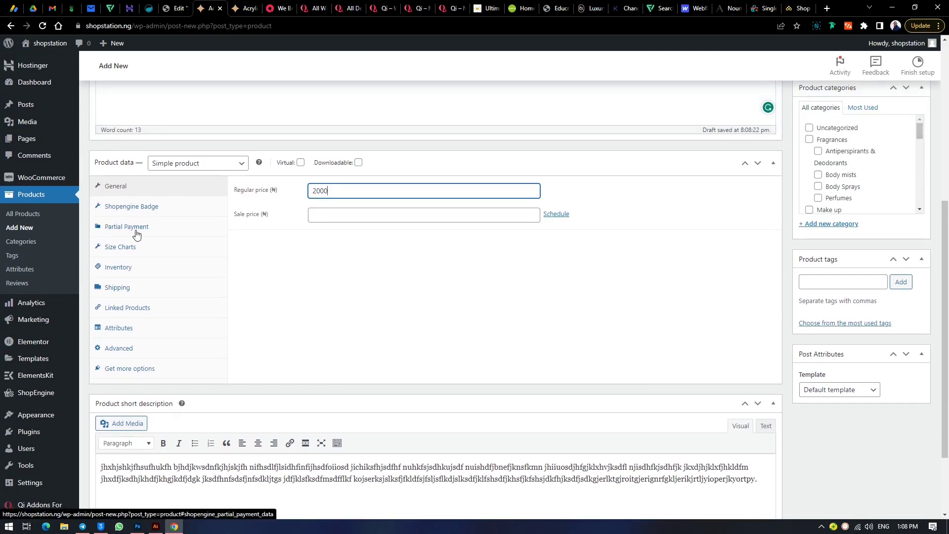
pyautogui.click(128, 268)
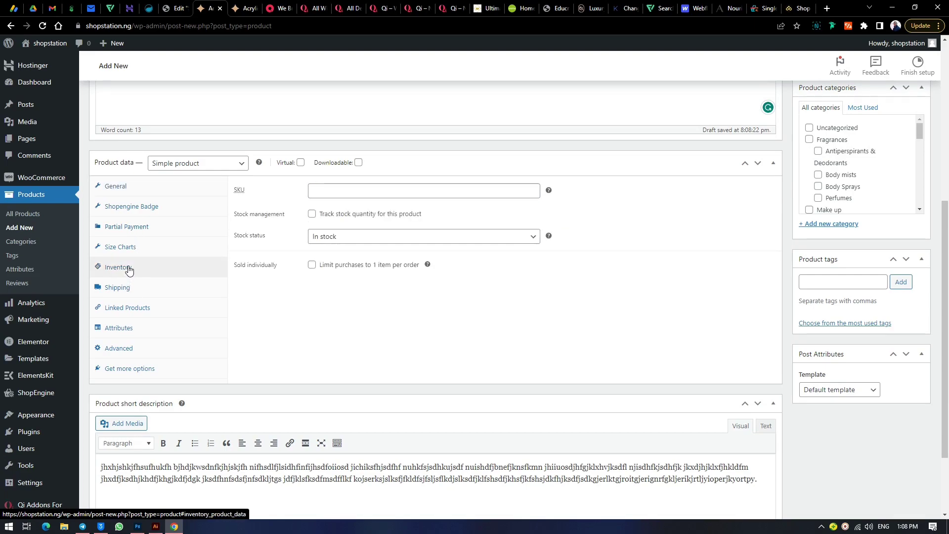
pyautogui.click(328, 190)
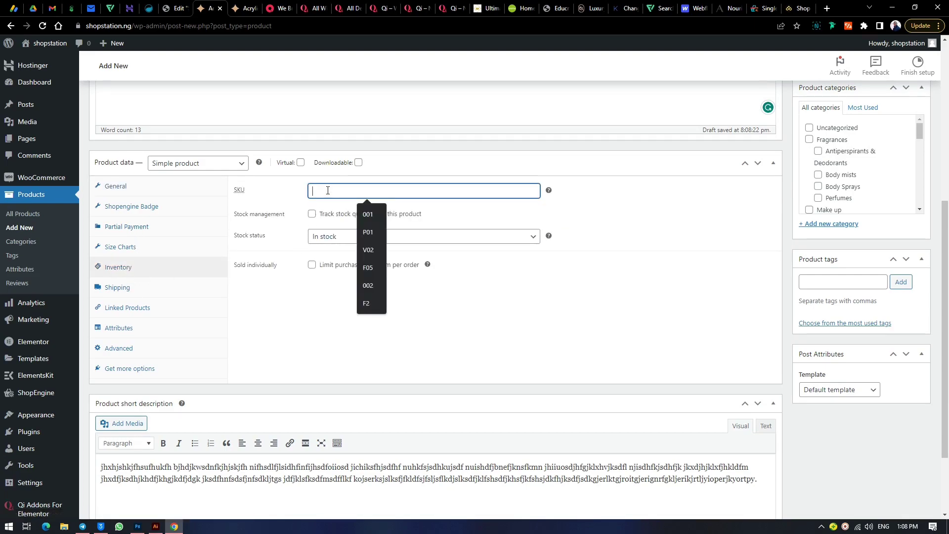
pyautogui.click(368, 269)
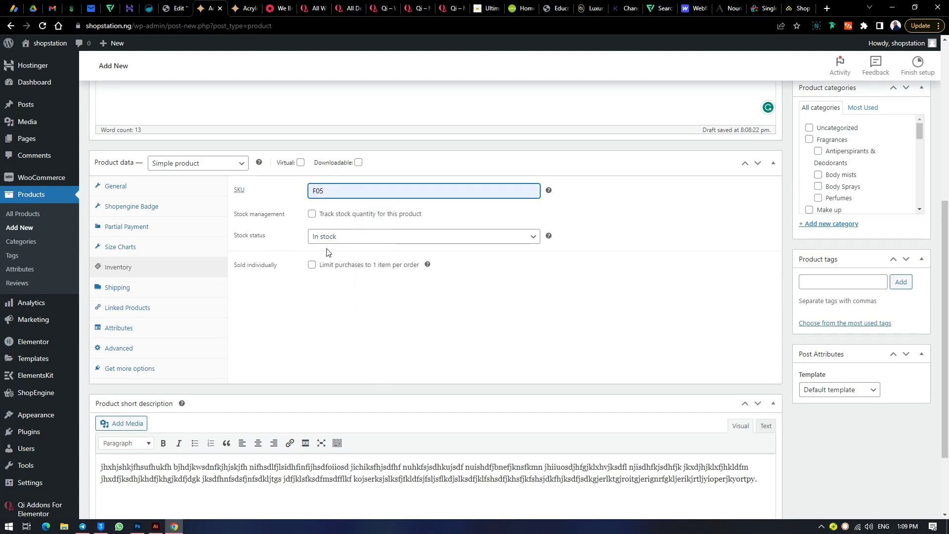
pyautogui.click(348, 238)
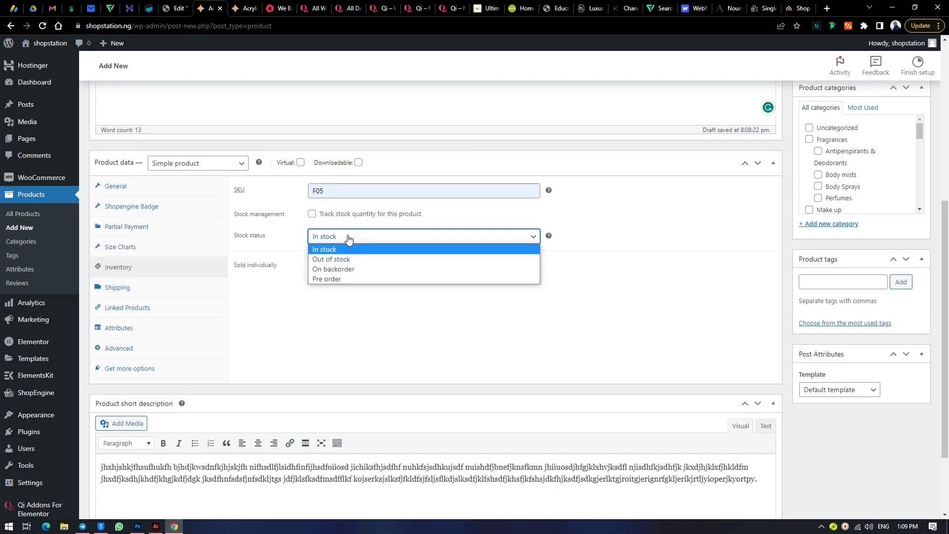
pyautogui.click(349, 238)
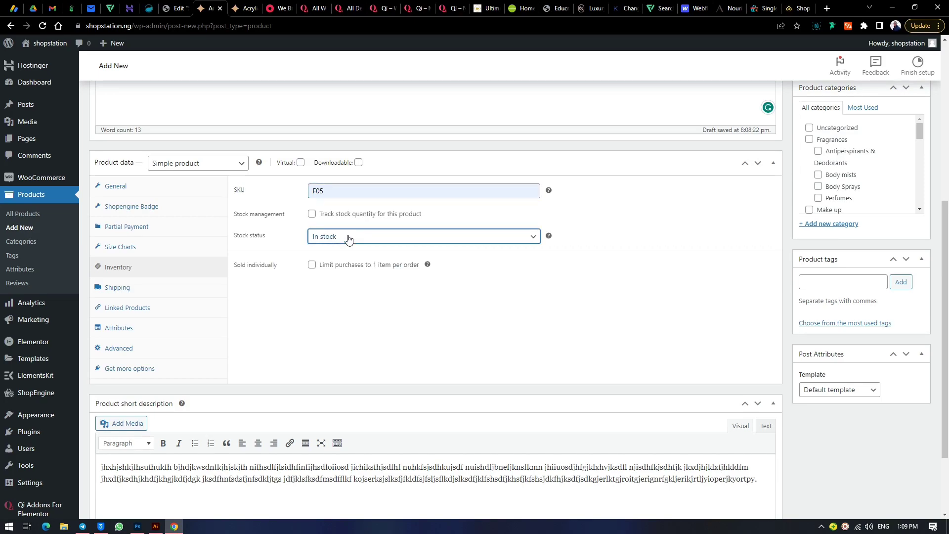
# Step: Enable stock quantity tracking for the product and set its stock quantity to 4
pyautogui.click(312, 216)
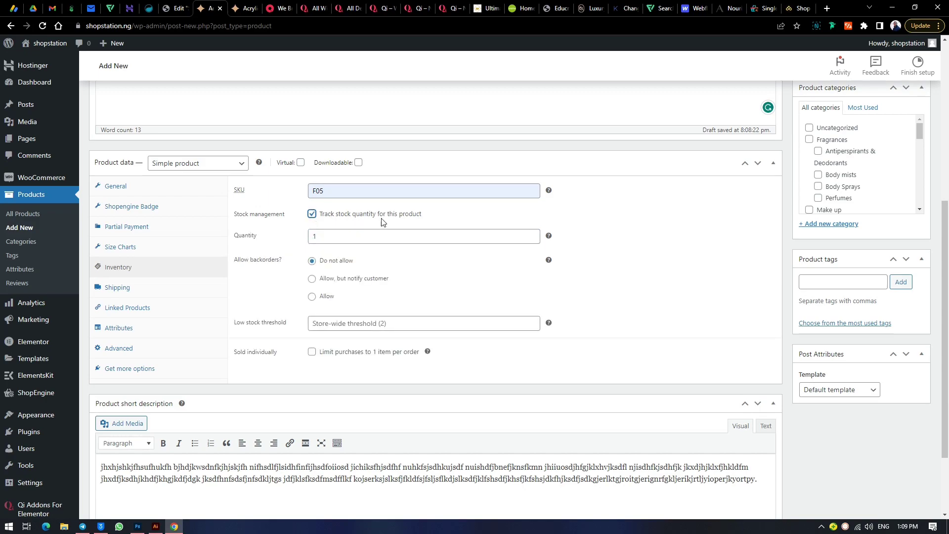
pyautogui.doubleClick(315, 236)
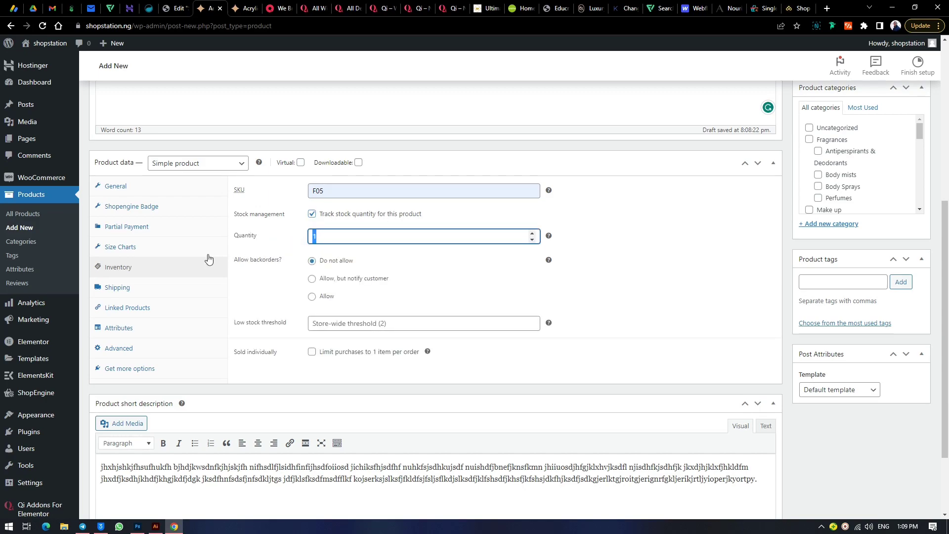
pyautogui.write('4')
# Step: Try limiting purchases to 1 item per order, and switch the limit off again
pyautogui.scroll(-2, 389, 319)
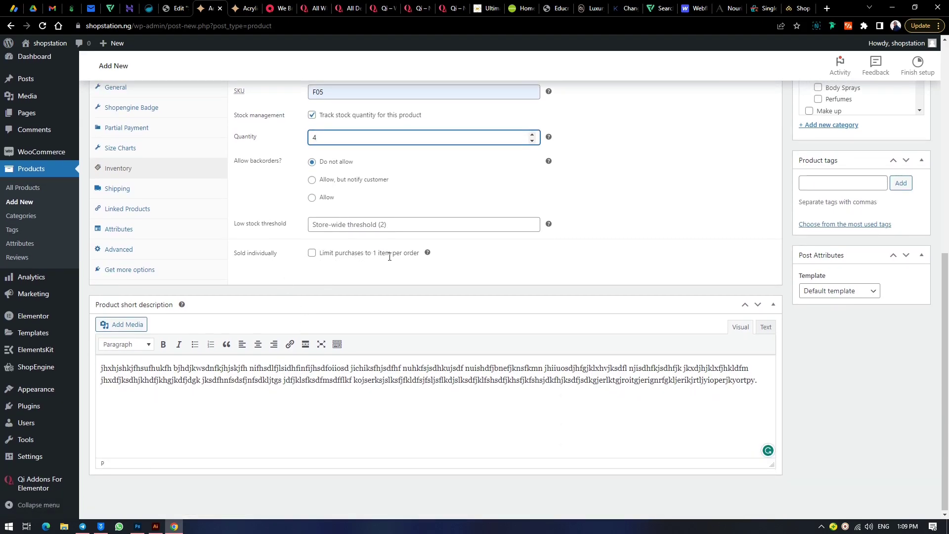
pyautogui.click(312, 253)
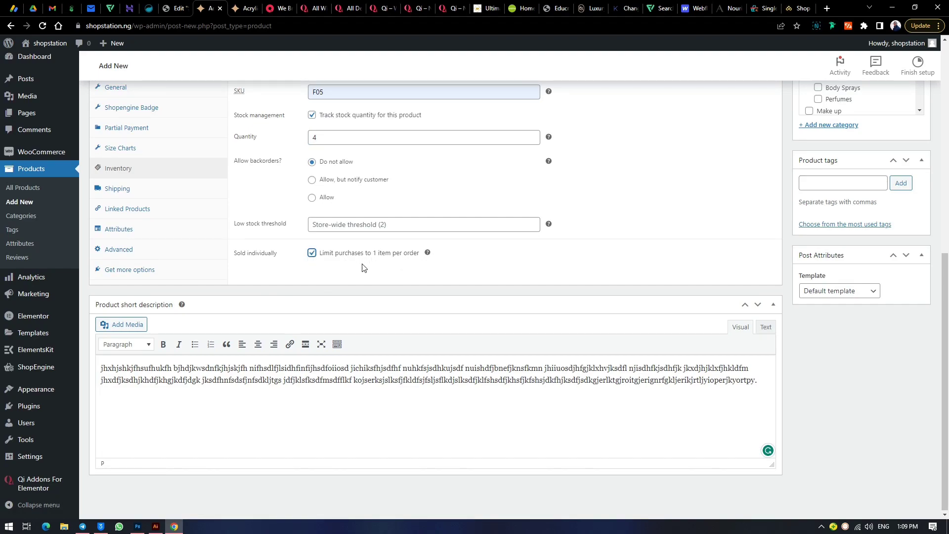
pyautogui.click(312, 256)
# Step: View the product types available for the product data, keeping it a simple product
pyautogui.scroll(3, 242, 253)
pyautogui.scroll(1, 241, 253)
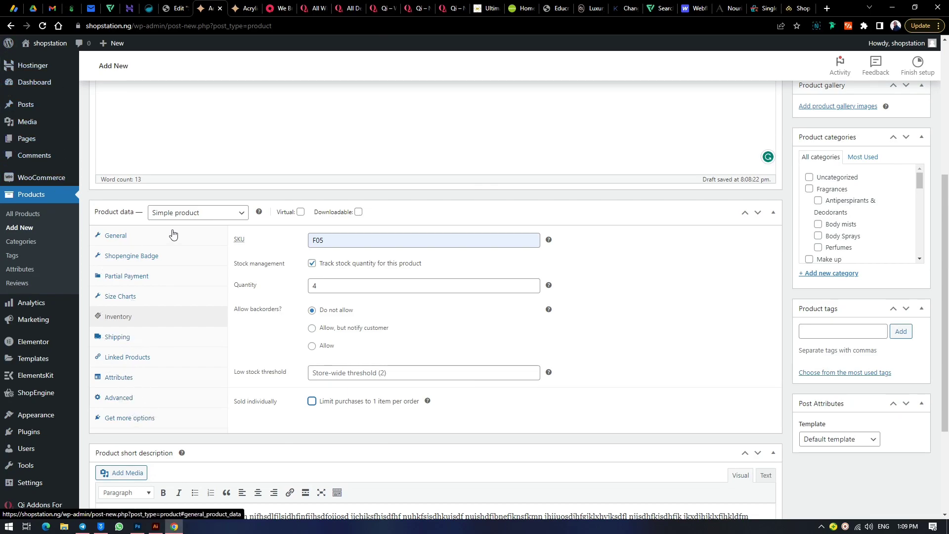
pyautogui.click(189, 213)
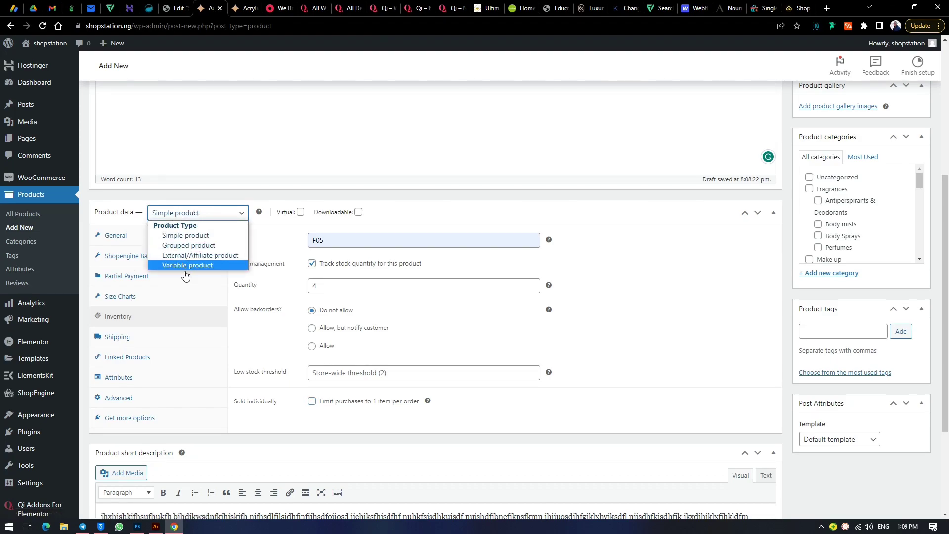
pyautogui.click(412, 201)
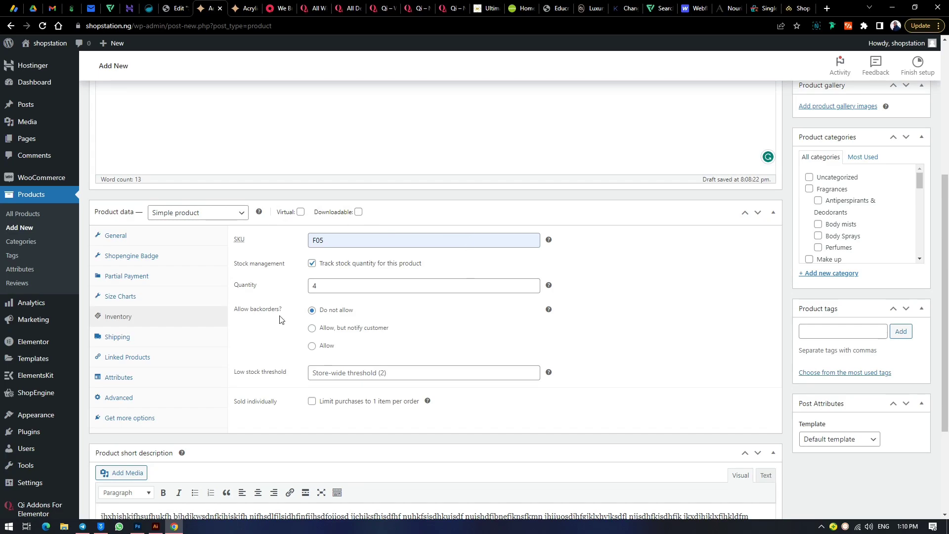
# Step: Try allowing backorders with customer notification, and set backorders back to Do not allow
pyautogui.click(312, 329)
pyautogui.click(312, 311)
pyautogui.scroll(-3, 409, 299)
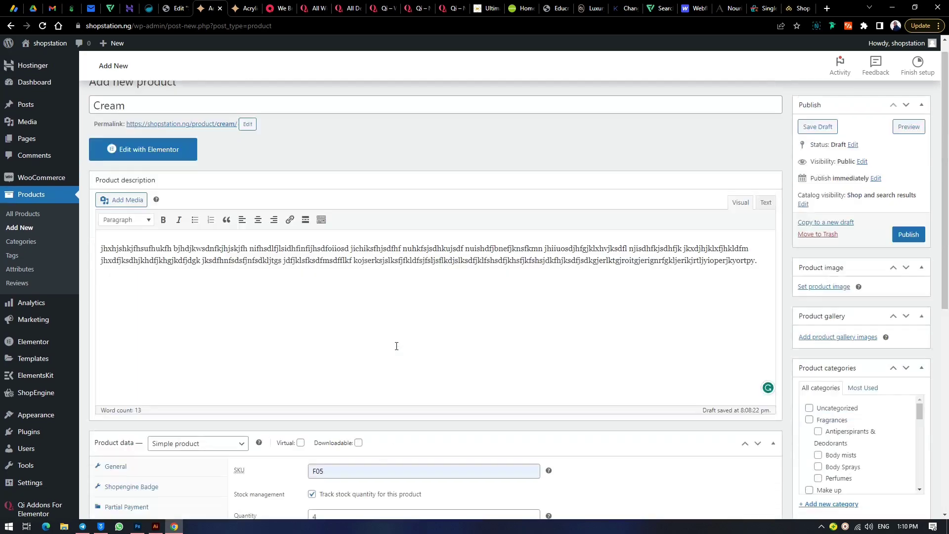
# Step: Review the product's publish settings and its visibility options without changing them
pyautogui.scroll(8, 394, 346)
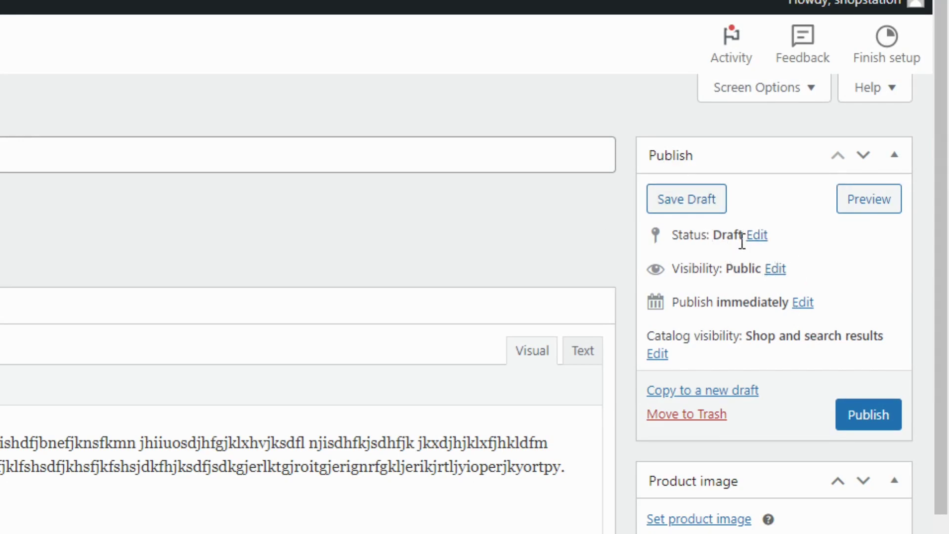
pyautogui.click(774, 269)
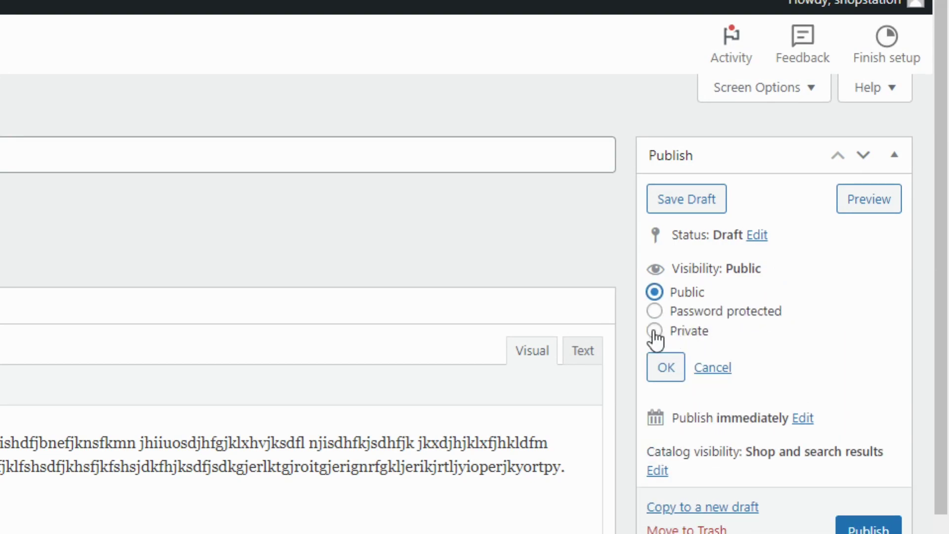
pyautogui.click(726, 367)
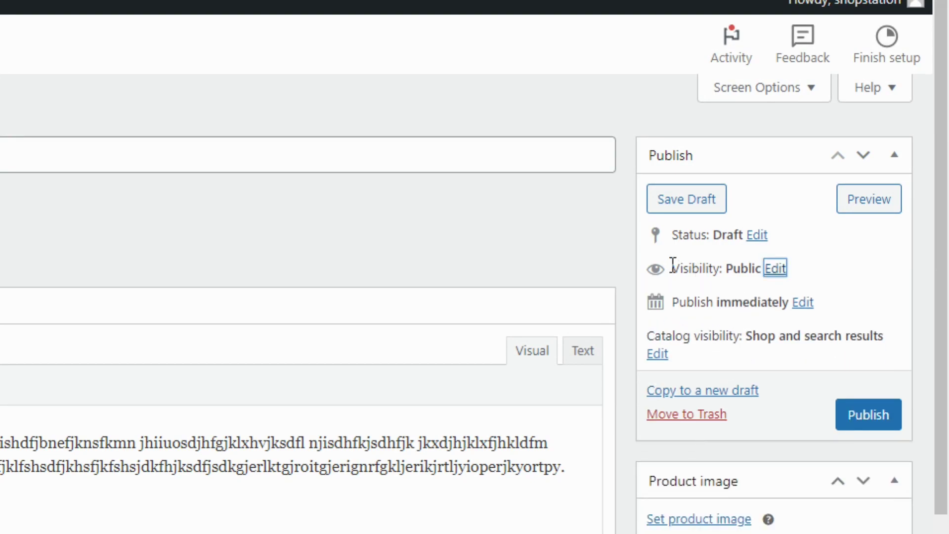
pyautogui.scroll(-5, 747, 348)
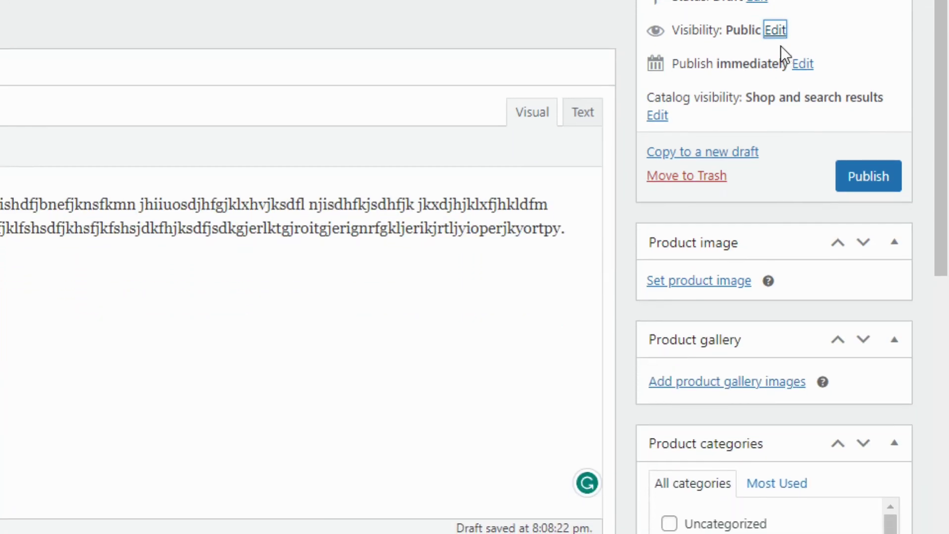
pyautogui.scroll(3, 771, 19)
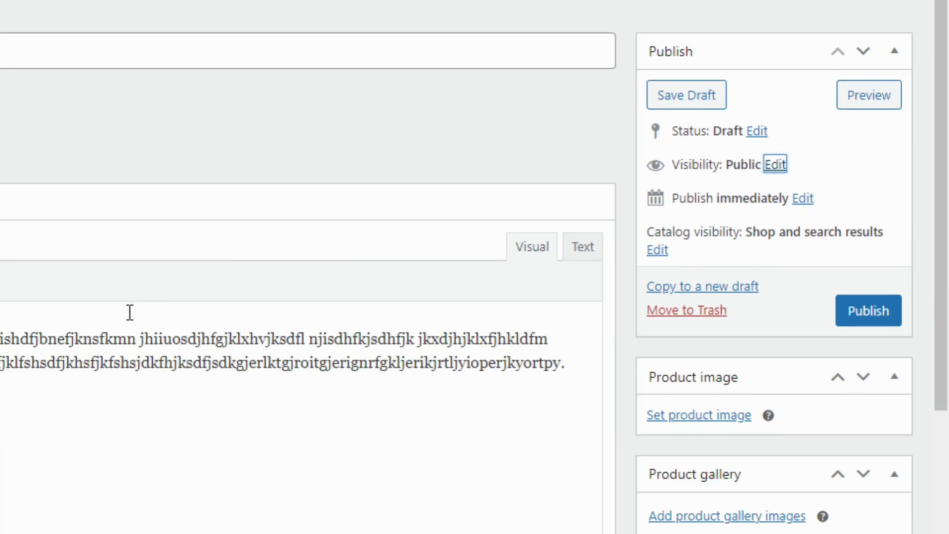
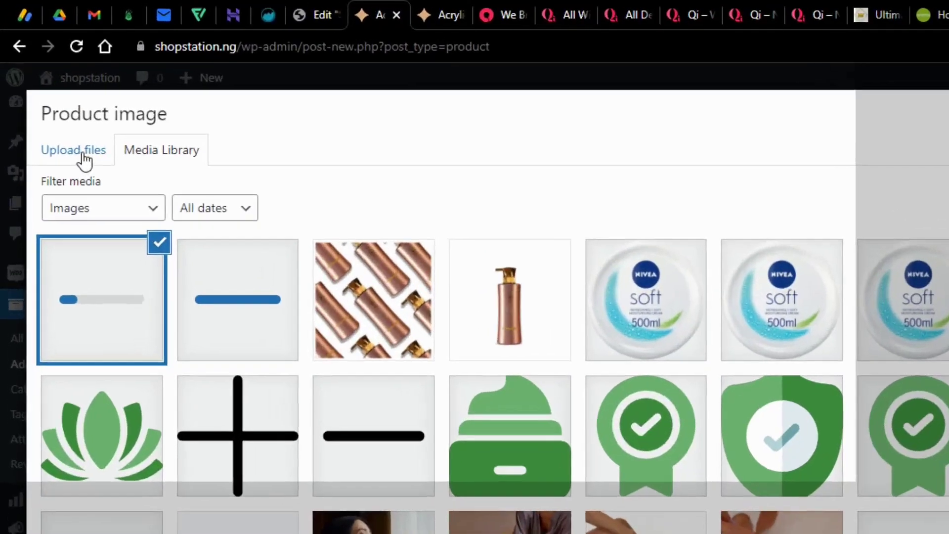
pyautogui.click(45, 87)
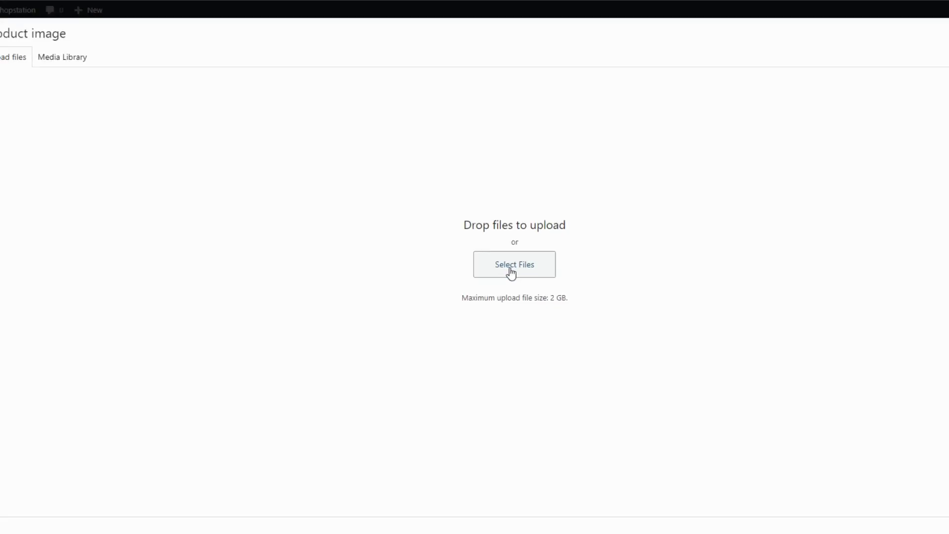
pyautogui.click(511, 272)
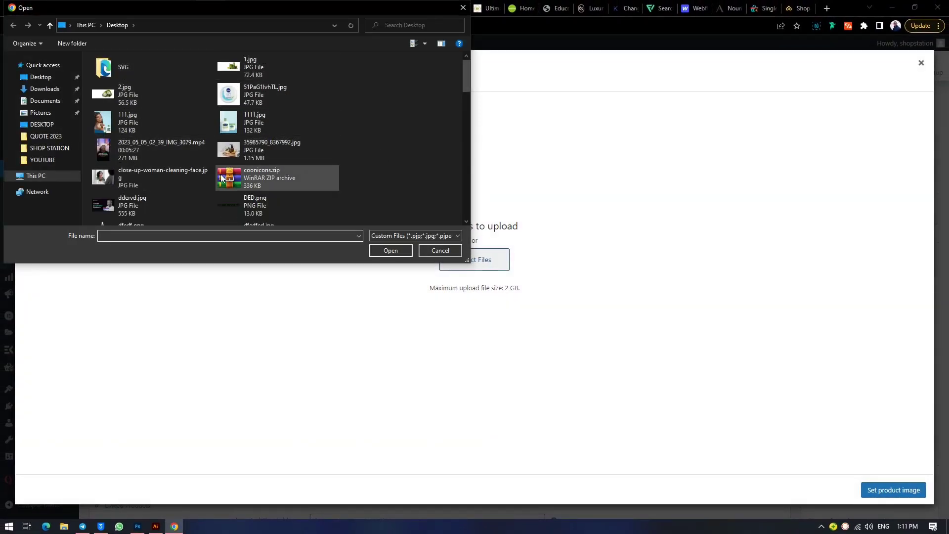
pyautogui.scroll(-15, 239, 119)
pyautogui.click(240, 102)
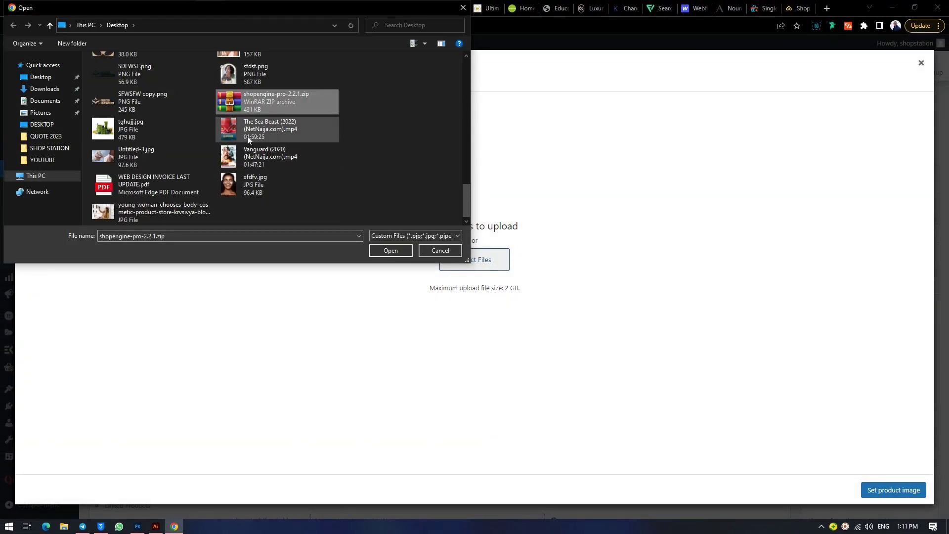
pyautogui.keyDown('ctrl'); pyautogui.click(247, 136); pyautogui.keyUp('ctrl')
pyautogui.keyDown('ctrl'); pyautogui.click(250, 158); pyautogui.keyUp('ctrl')
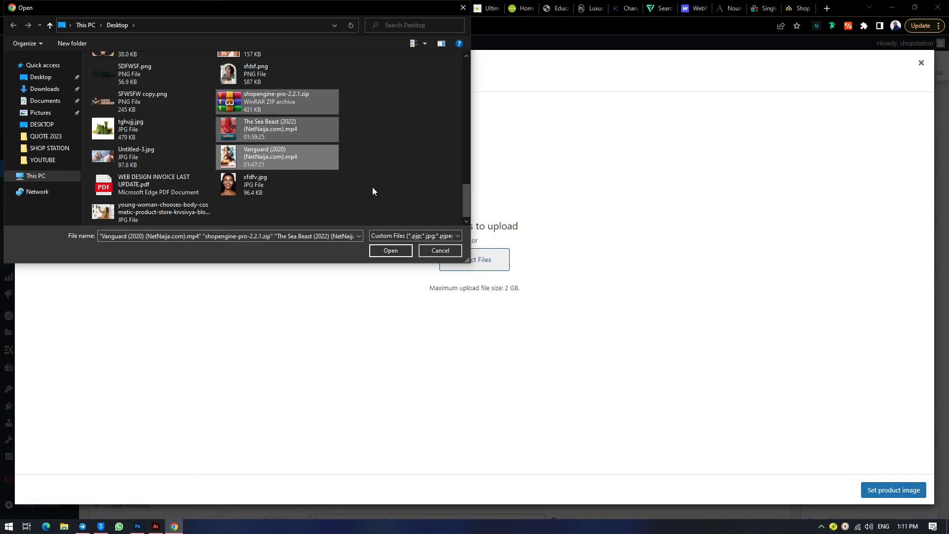
pyautogui.click(459, 11)
pyautogui.click(85, 88)
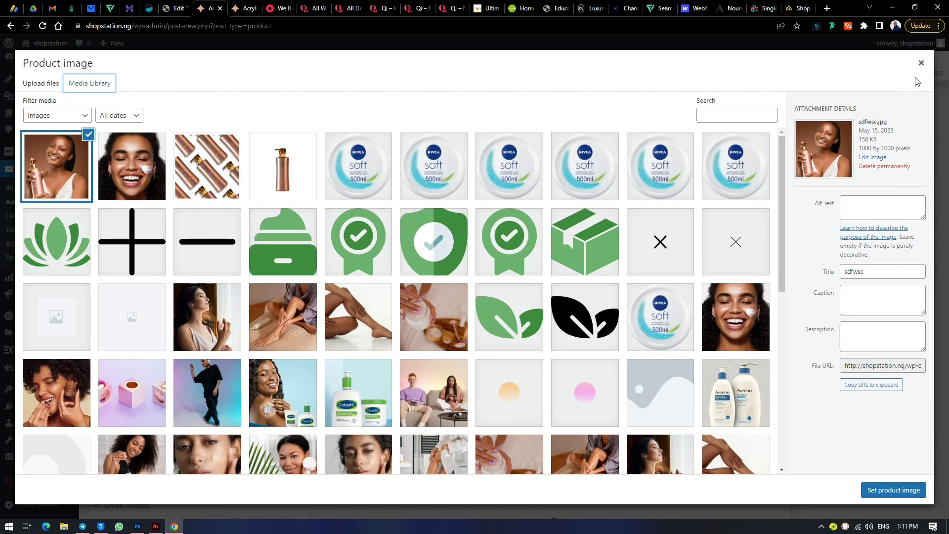
pyautogui.click(922, 64)
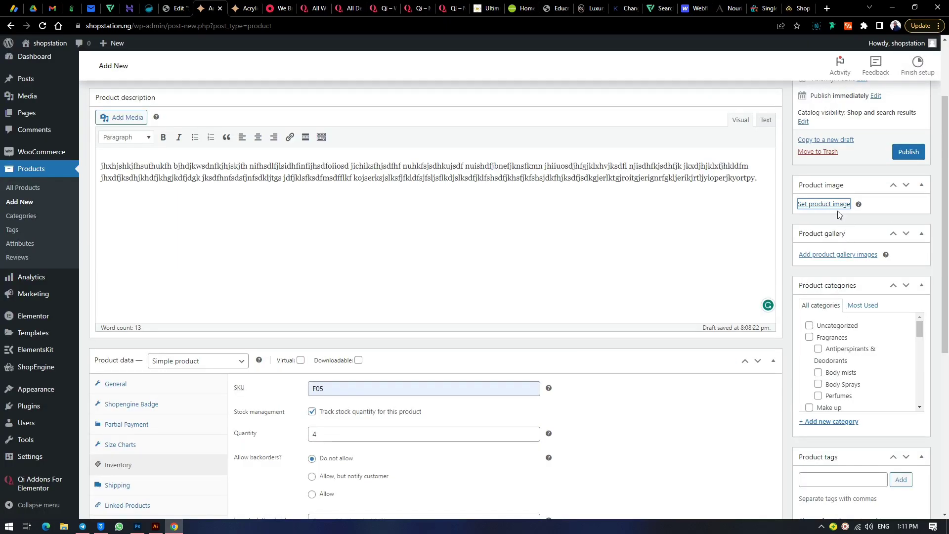
# Step: Set sdfwsc.jpg from the media library, the woman holding a pump bottle, as the product image
pyautogui.click(824, 204)
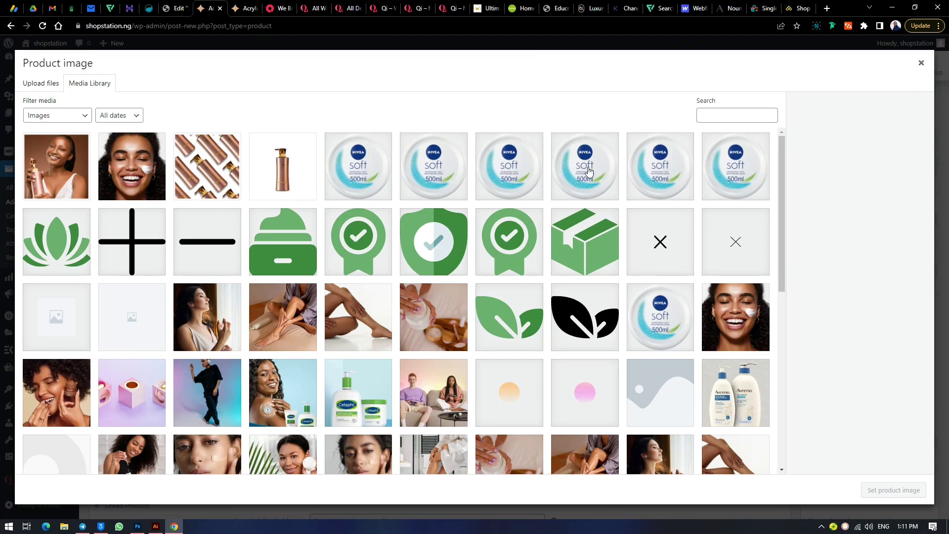
pyautogui.click(73, 185)
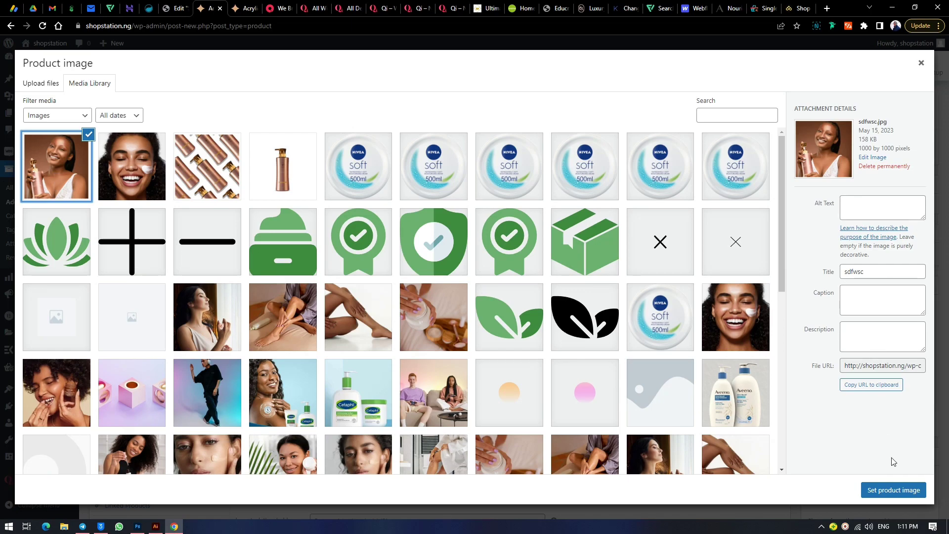
pyautogui.click(893, 490)
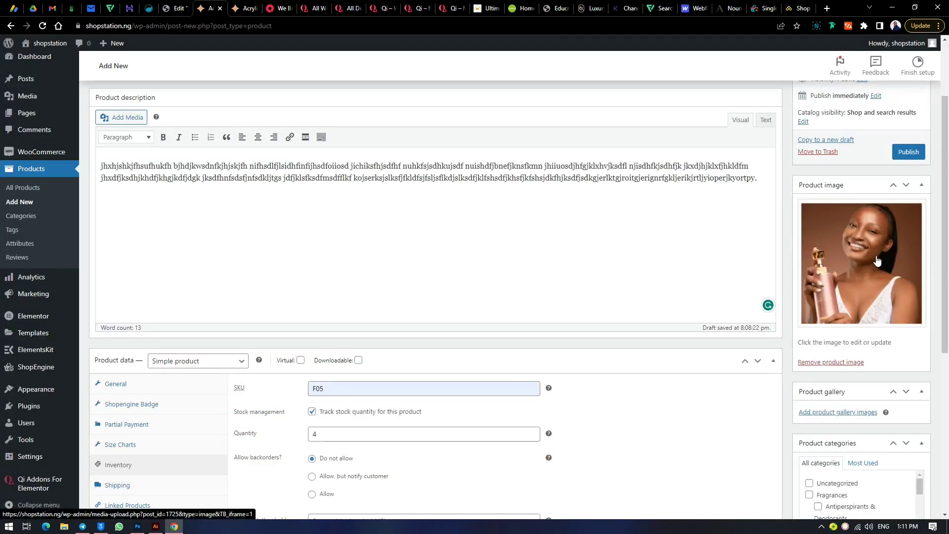
# Step: Add the media library images fefe.jpg, dfefs.jpg and dfsdfws.jpg to the product gallery
pyautogui.scroll(-2, 877, 260)
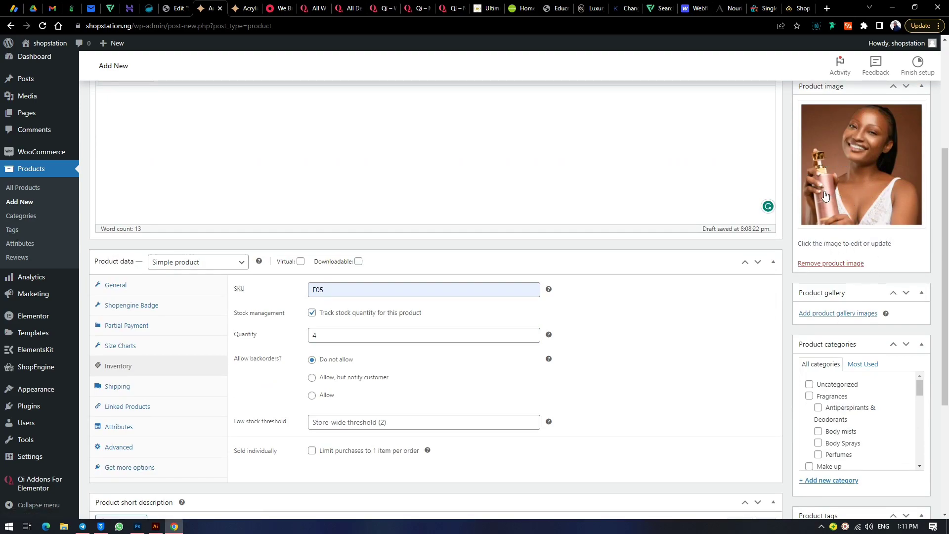
pyautogui.click(832, 314)
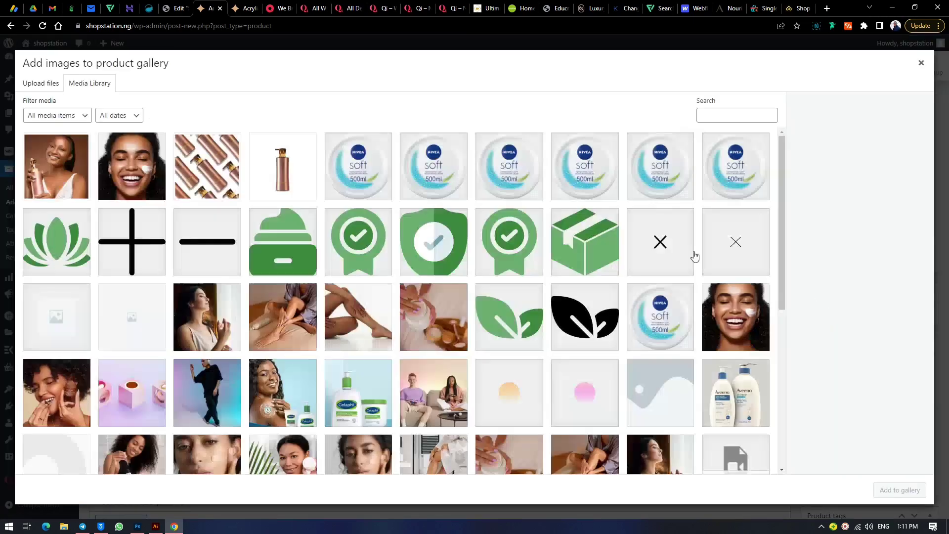
pyautogui.click(212, 166)
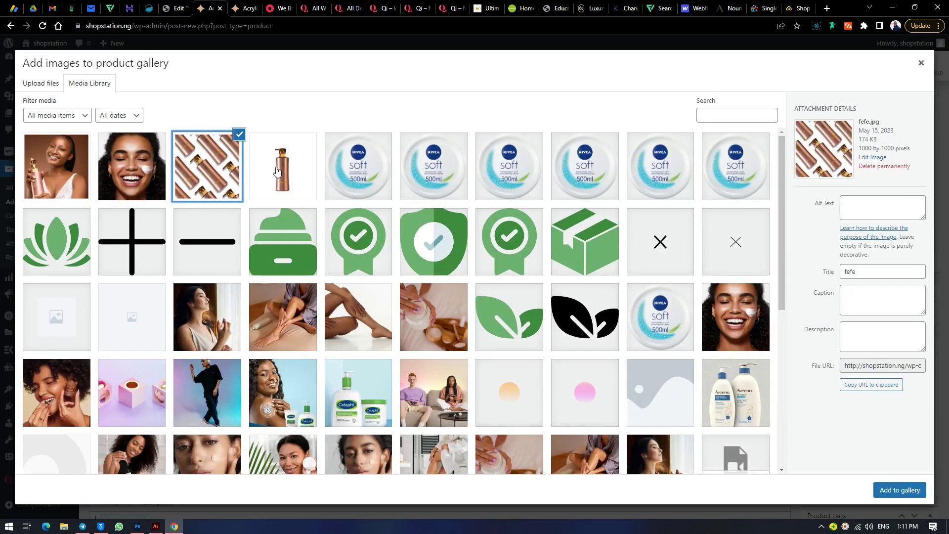
pyautogui.click(277, 171)
pyautogui.click(226, 173)
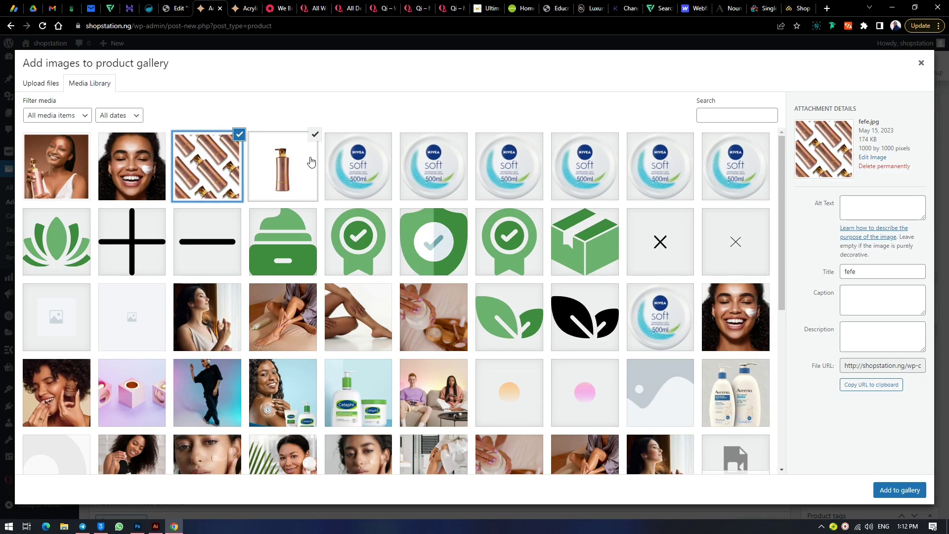
pyautogui.click(283, 171)
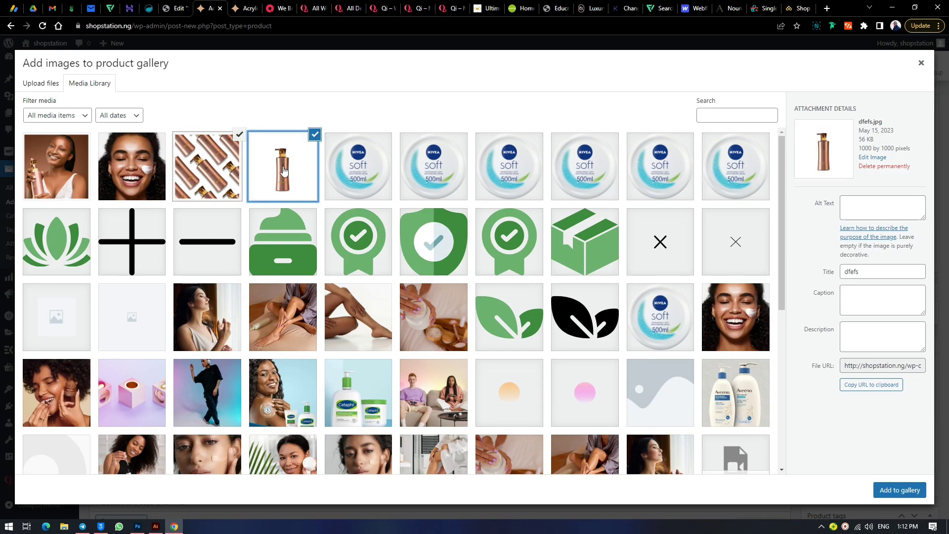
pyautogui.click(116, 164)
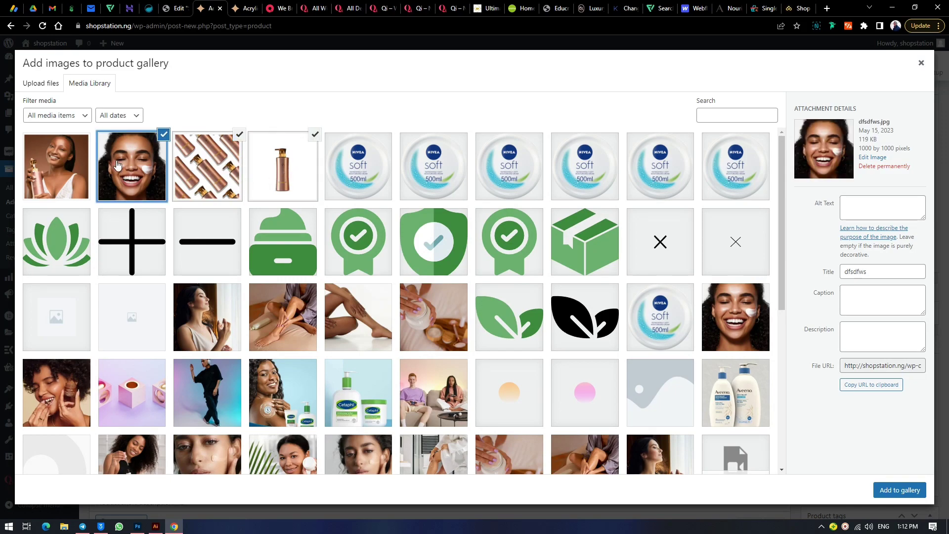
pyautogui.click(900, 491)
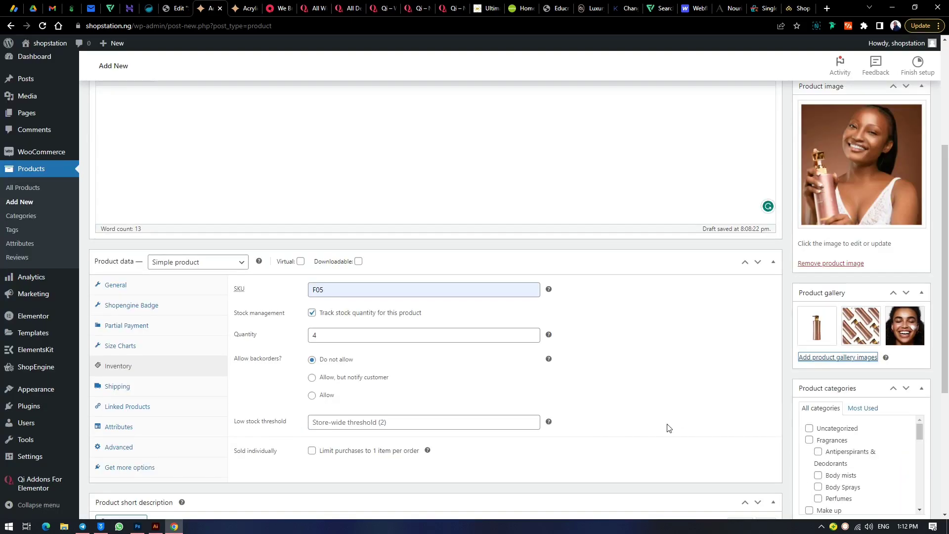
# Step: Assign the product to the Skin Care and Facial Cleaners, Toners & Exfoliats categories and look through the remaining categories
pyautogui.scroll(-4, 840, 272)
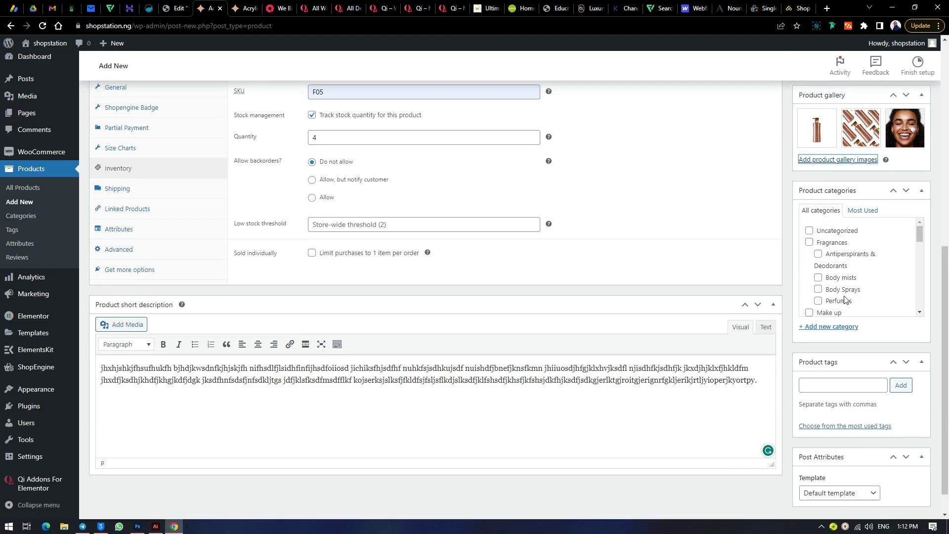
pyautogui.scroll(-2, 845, 299)
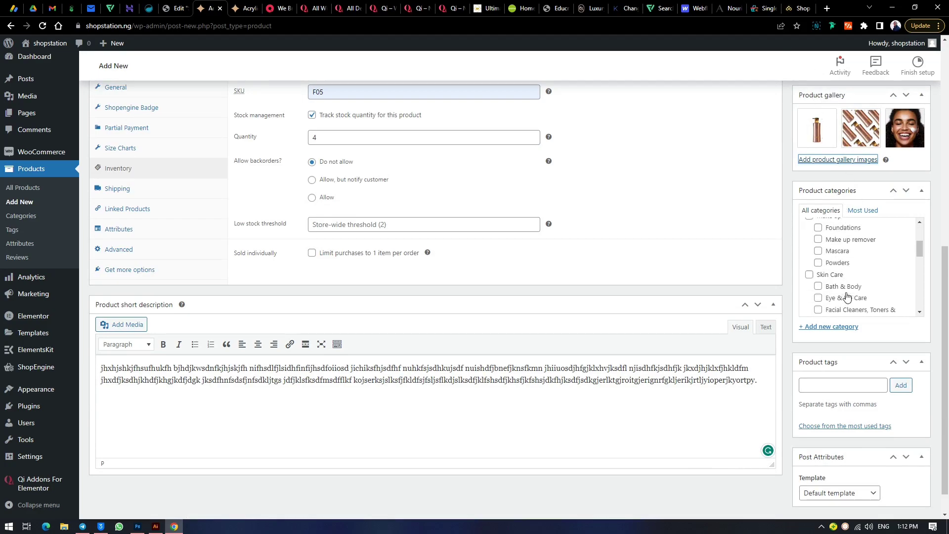
pyautogui.click(810, 273)
pyautogui.scroll(-2, 845, 292)
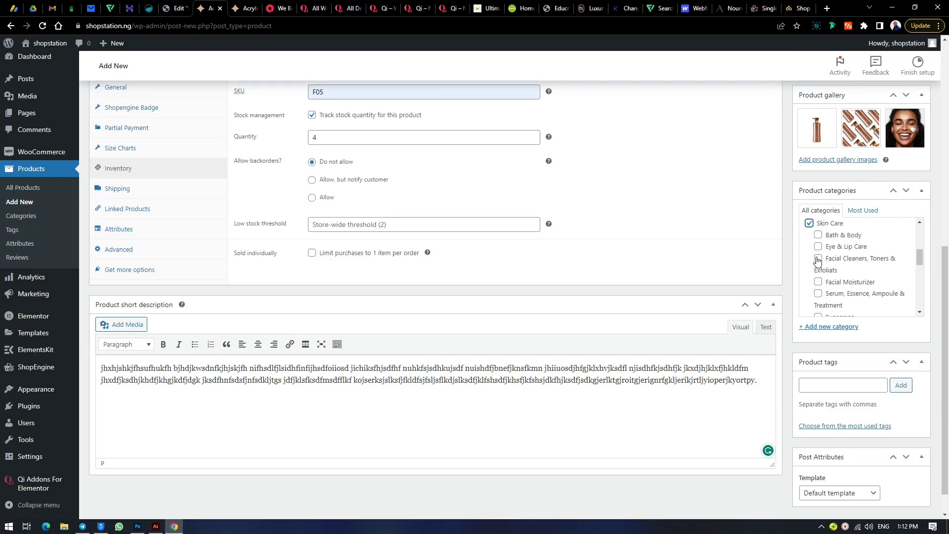
pyautogui.click(818, 259)
pyautogui.scroll(-2, 840, 289)
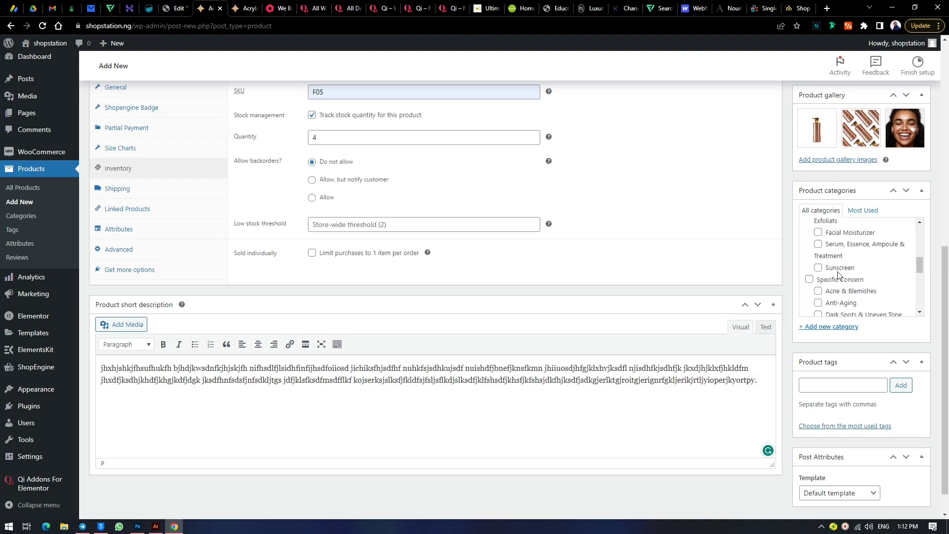
pyautogui.scroll(-8, 839, 283)
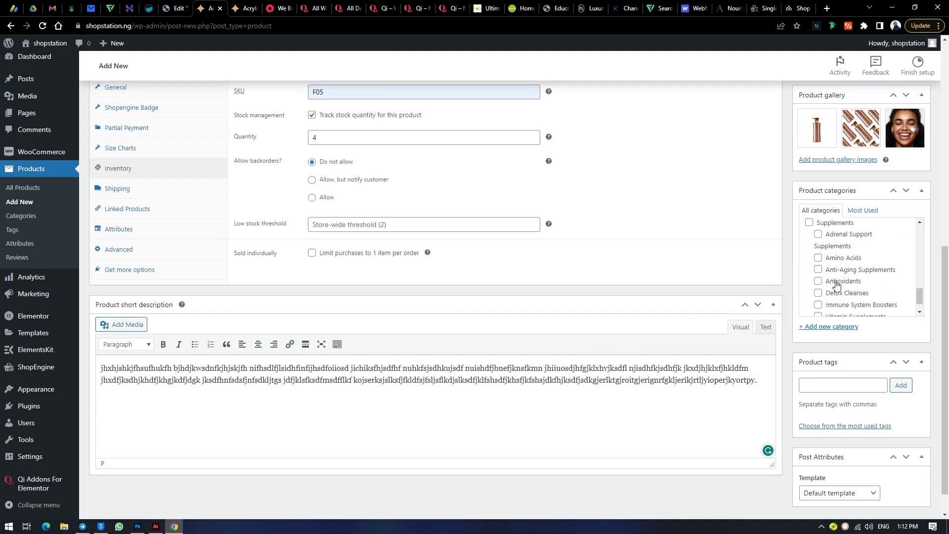
# Step: Assign the product to the Supplements category as well and open the form for adding a new product category
pyautogui.scroll(1, 835, 285)
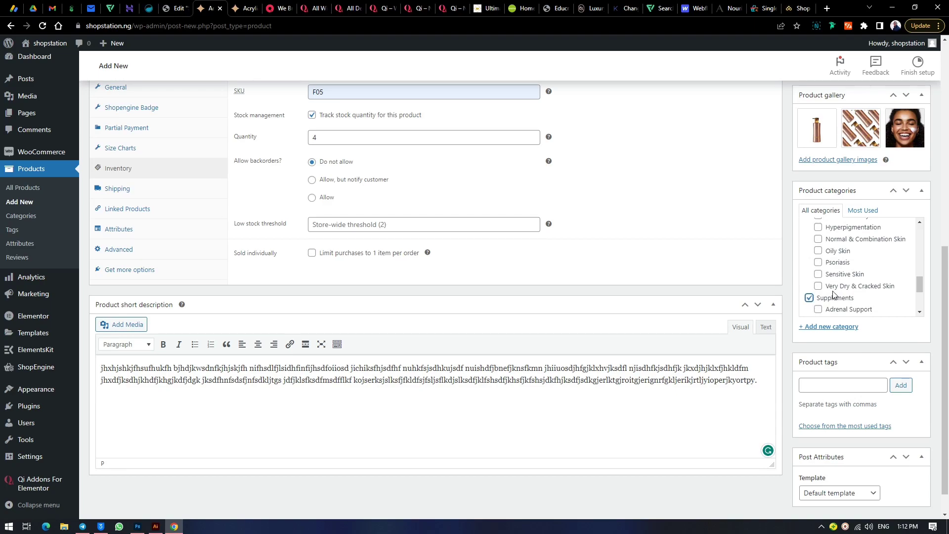
pyautogui.scroll(-2, 842, 284)
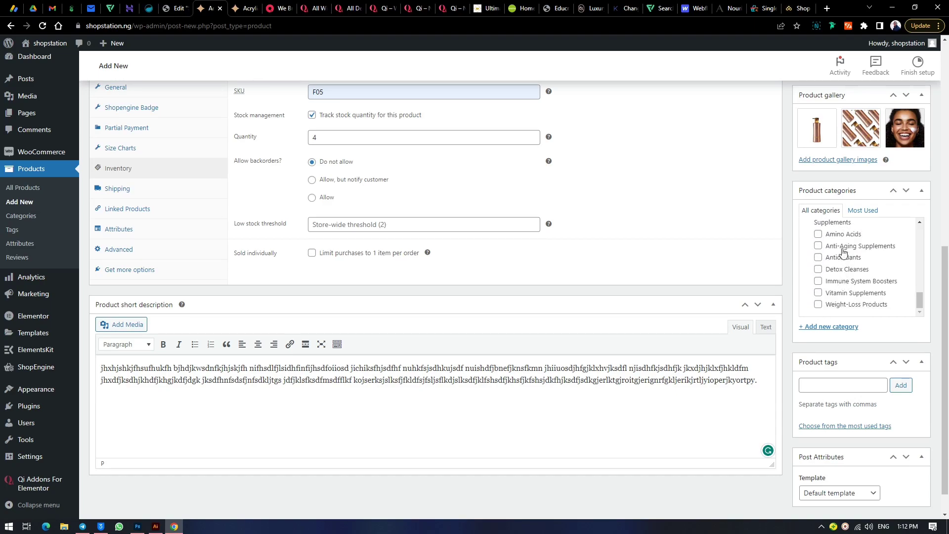
pyautogui.scroll(-1, 839, 340)
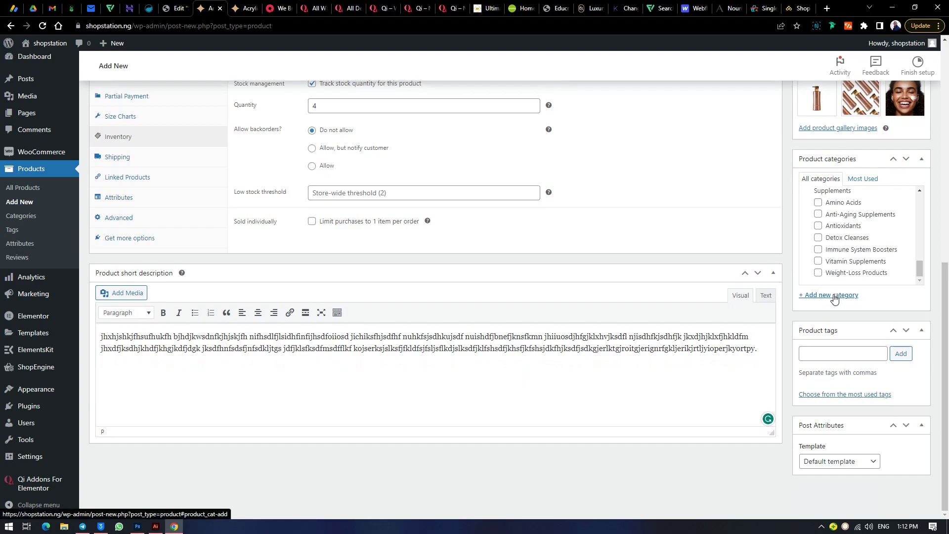
pyautogui.click(834, 298)
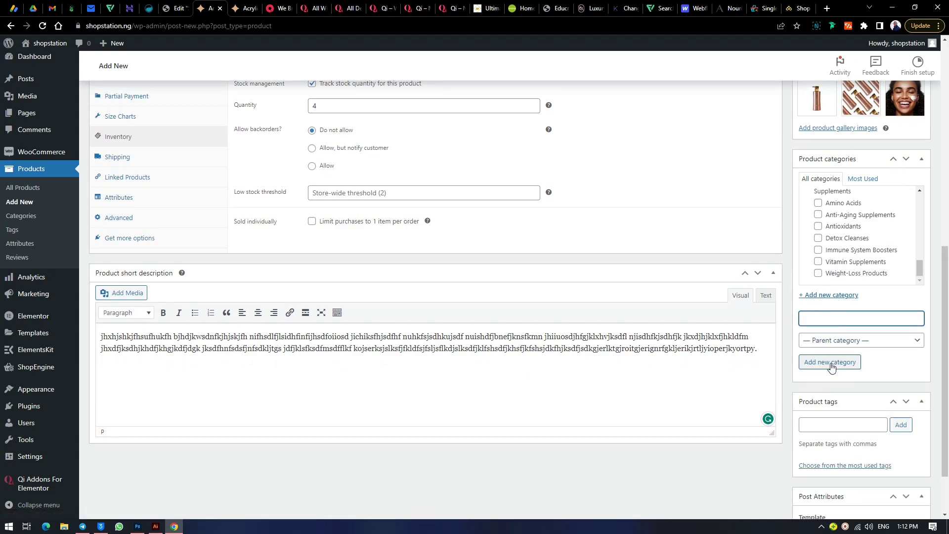
# Step: Publish the Cream product
pyautogui.scroll(-2, 860, 361)
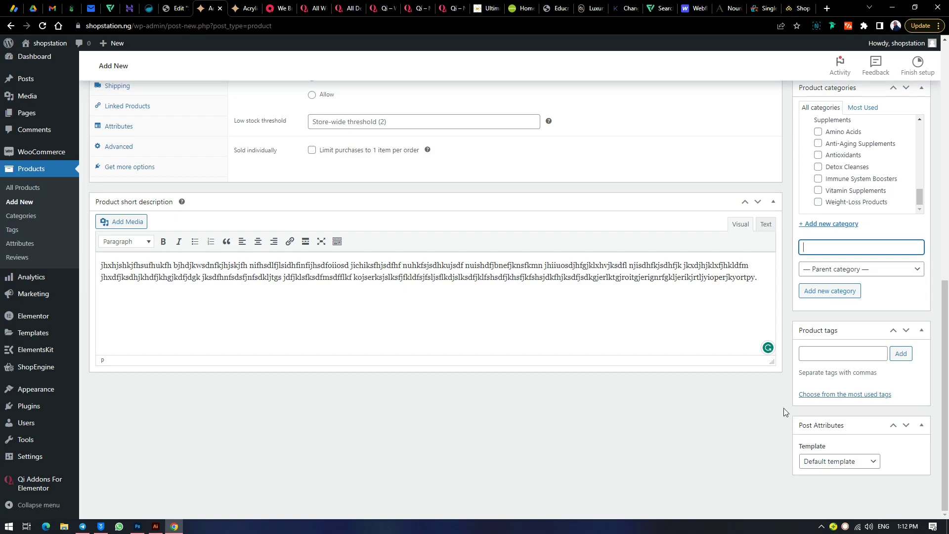
pyautogui.scroll(10, 646, 311)
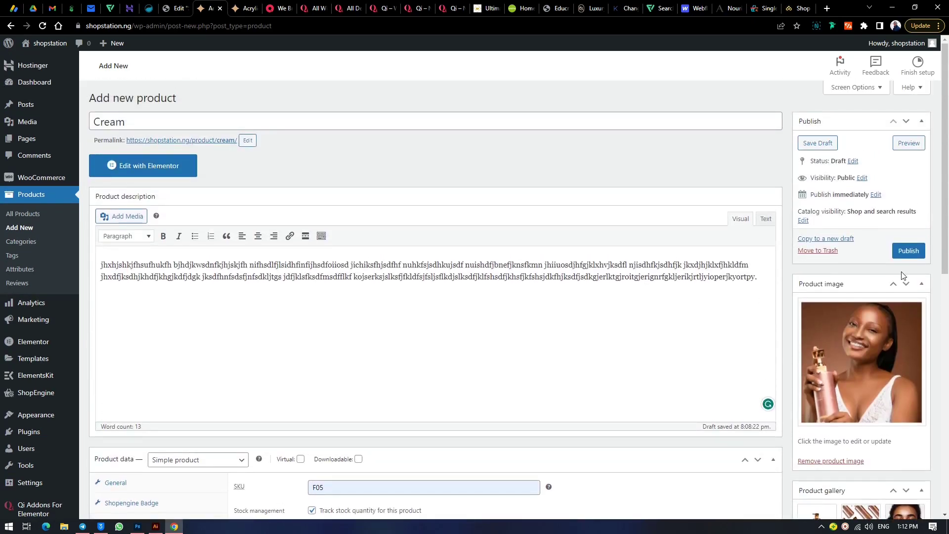
pyautogui.click(914, 253)
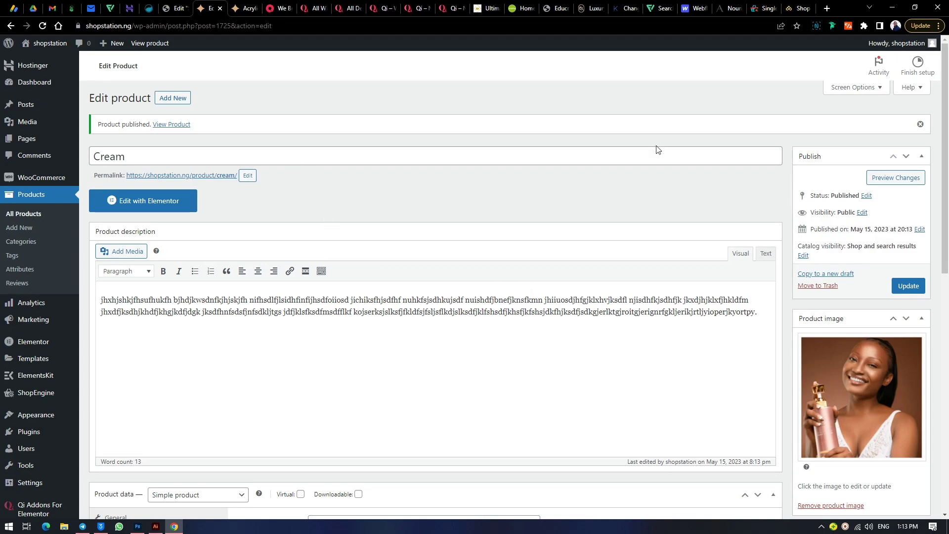
# Step: Open the storefront's Shop page and look through the product grid for the Cream listing
pyautogui.click(242, 8)
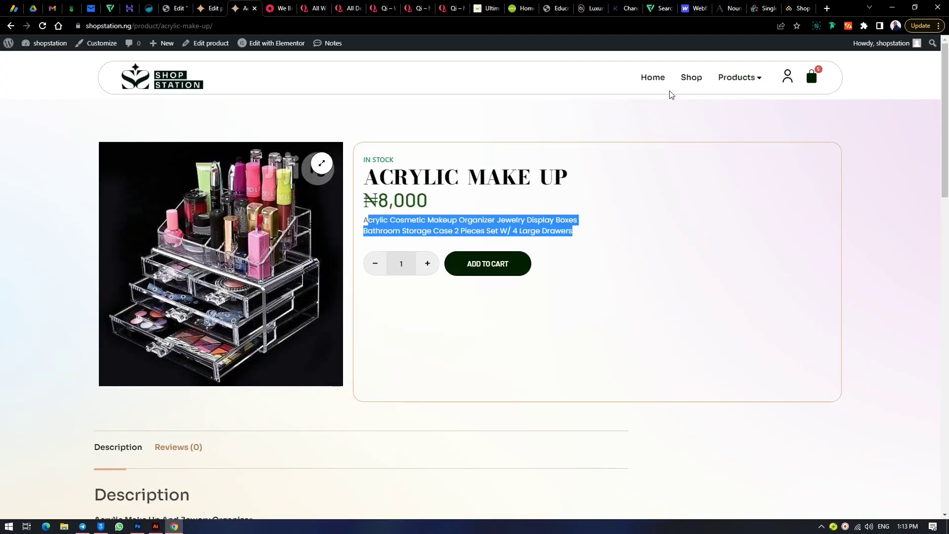
pyautogui.click(690, 82)
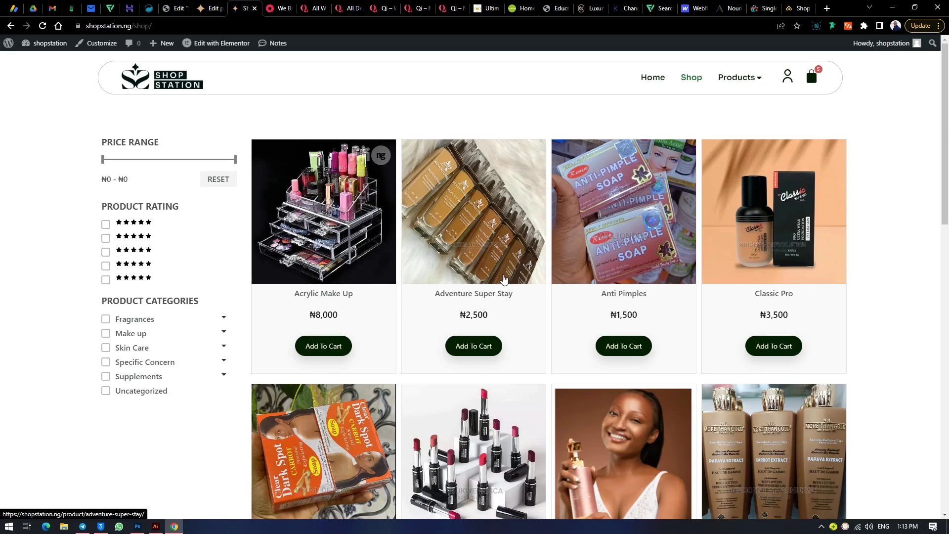
pyautogui.scroll(-6, 504, 279)
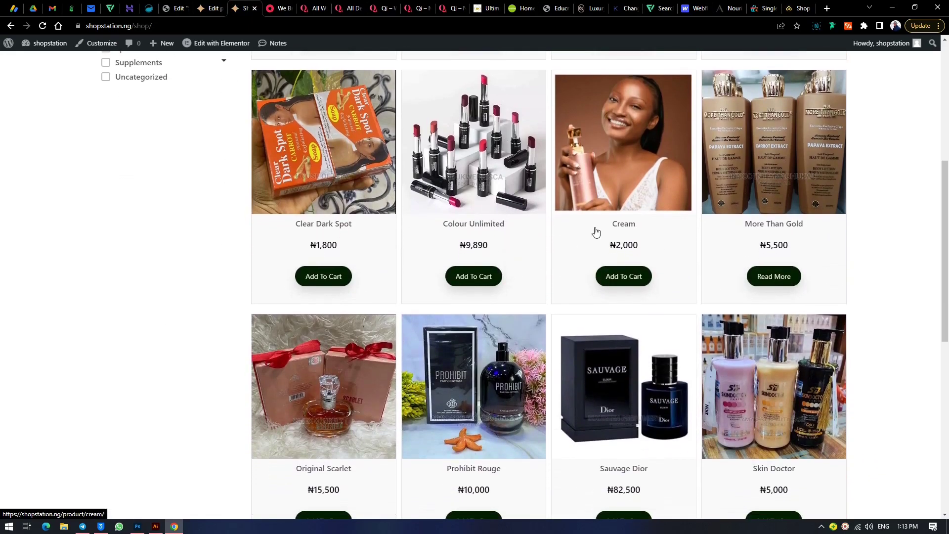
pyautogui.scroll(3, 638, 184)
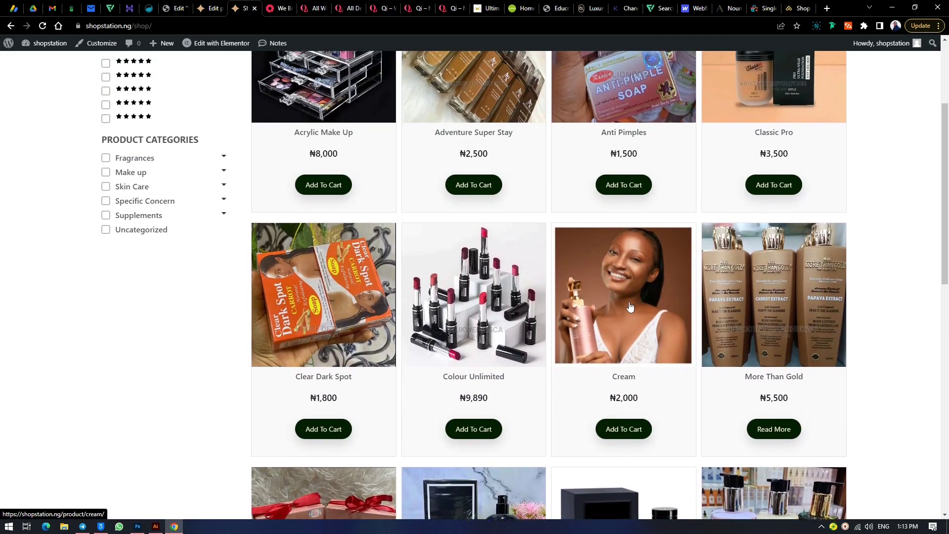
pyautogui.scroll(3, 537, 254)
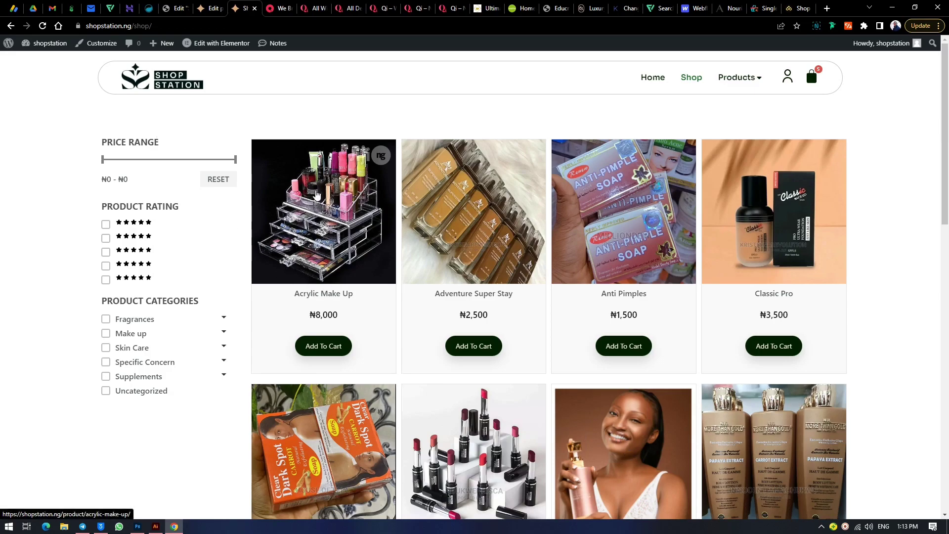
pyautogui.scroll(-2, 549, 309)
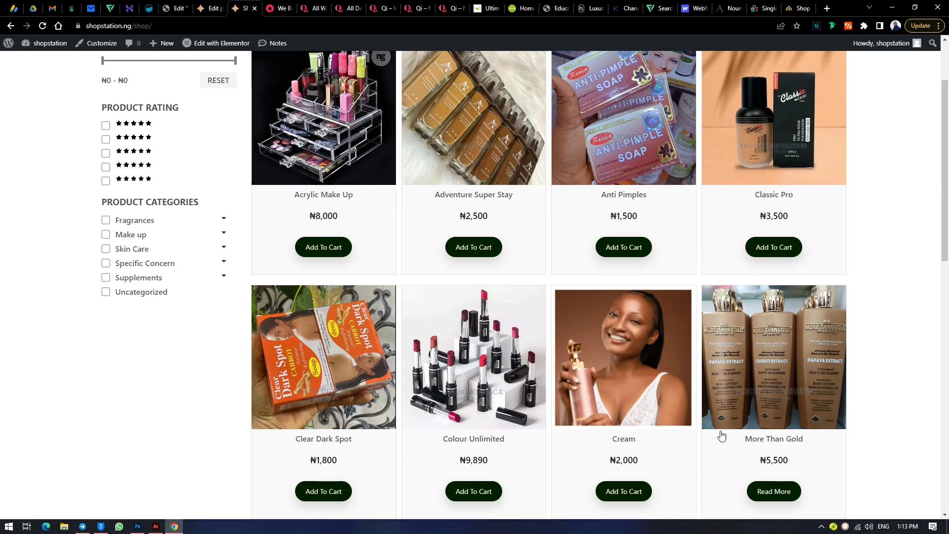
pyautogui.scroll(-4, 702, 297)
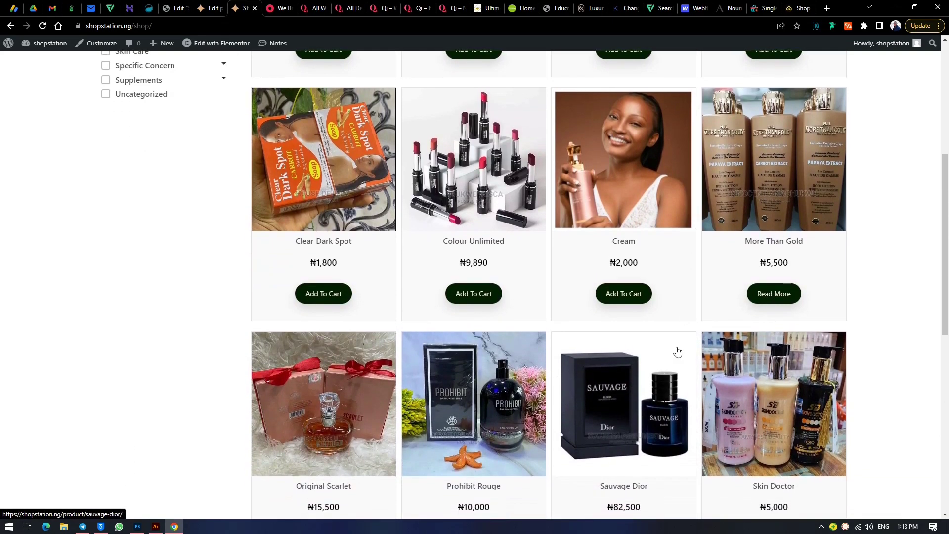
pyautogui.scroll(5, 678, 351)
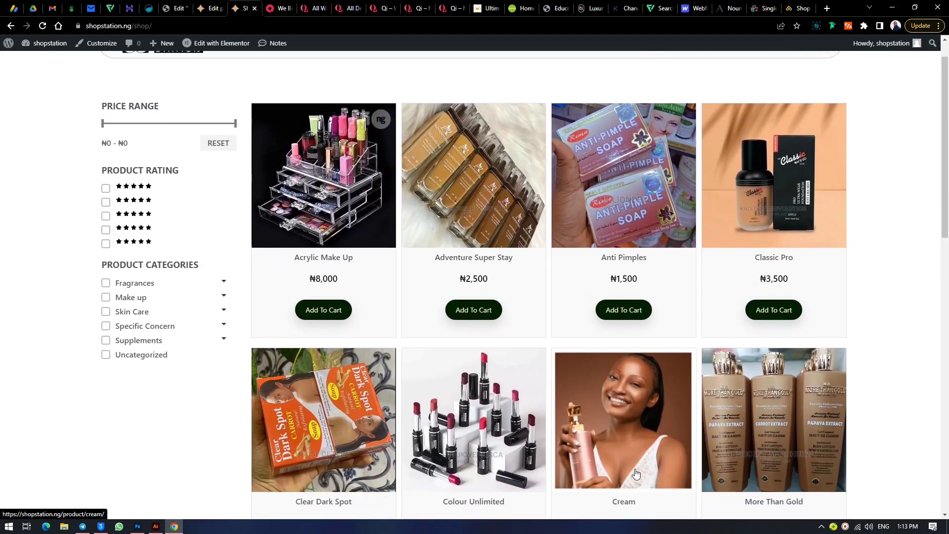
pyautogui.scroll(-1, 631, 462)
pyautogui.scroll(2, 475, 297)
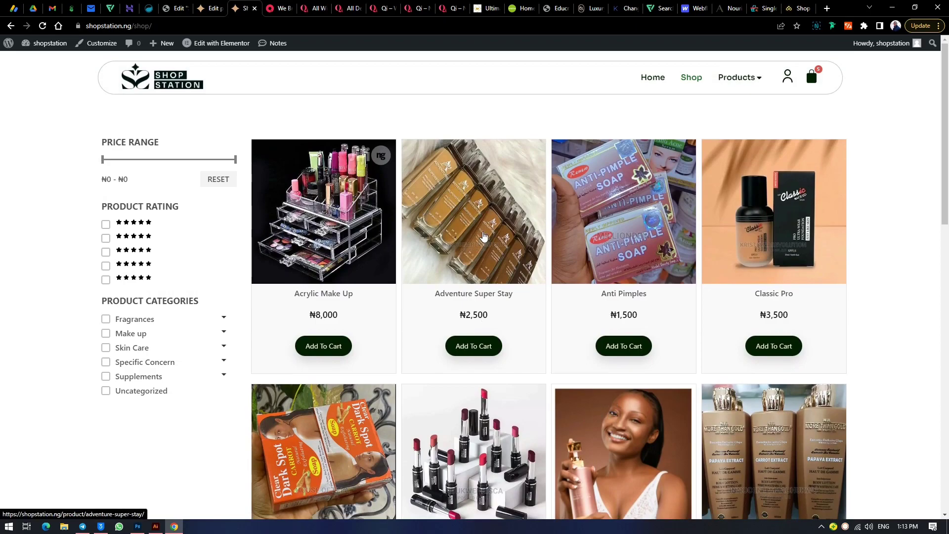
pyautogui.scroll(-4, 638, 346)
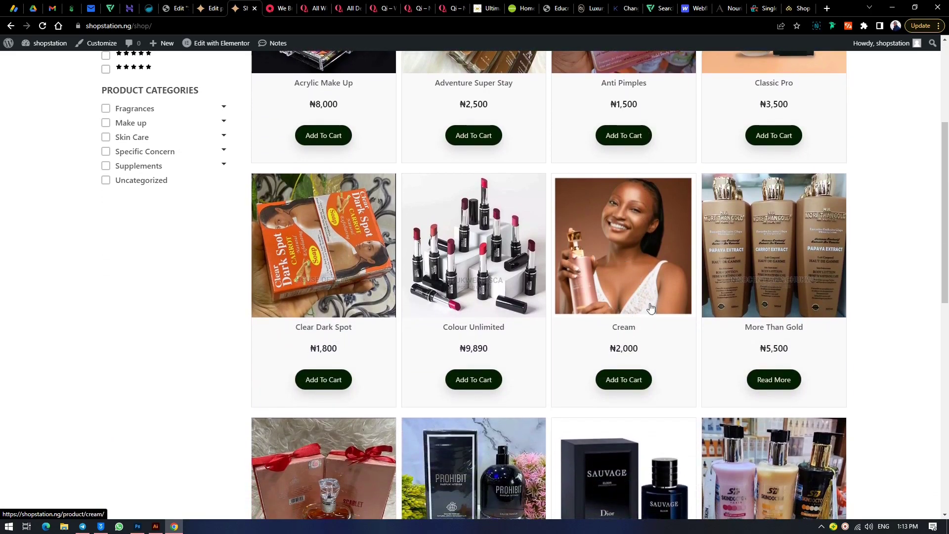
# Step: Open the Cream product page and examine its short description, full description, related products and reviews section
pyautogui.click(622, 227)
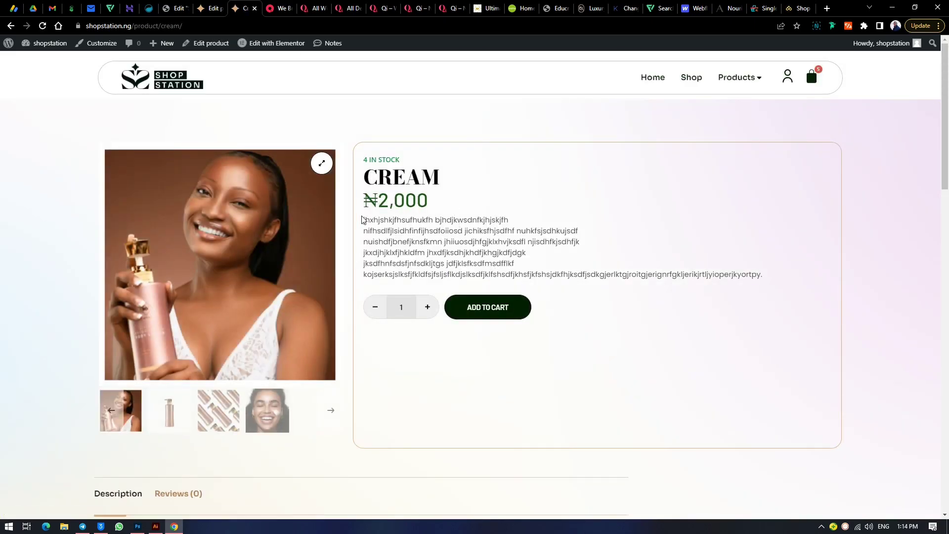
pyautogui.moveTo(366, 223); pyautogui.dragTo(783, 275)
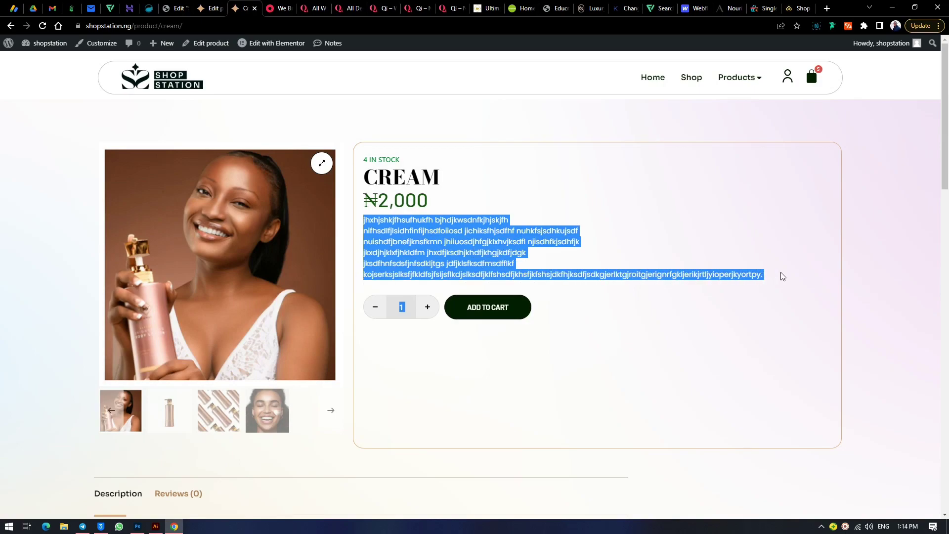
pyautogui.click(692, 268)
pyautogui.moveTo(365, 220); pyautogui.dragTo(735, 295)
pyautogui.scroll(-3, 633, 250)
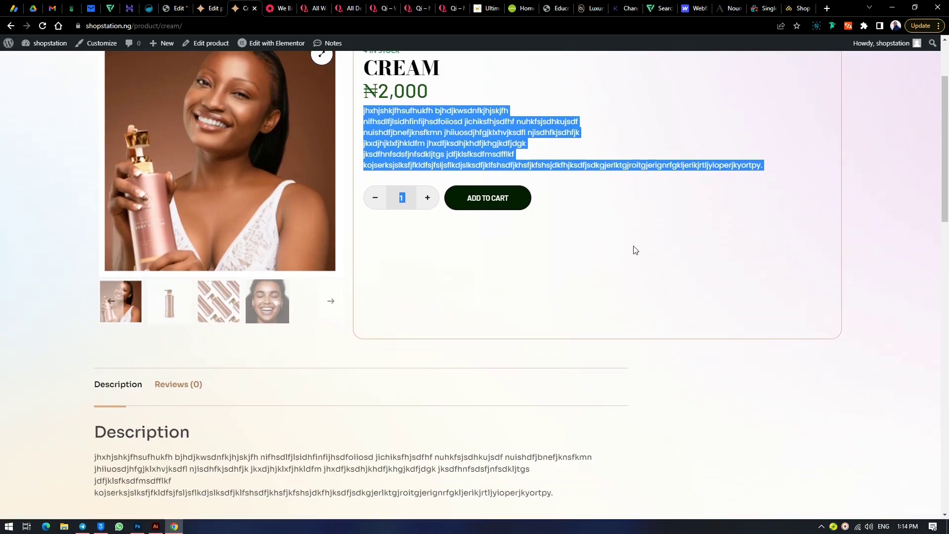
pyautogui.click(580, 237)
pyautogui.scroll(-5, 269, 267)
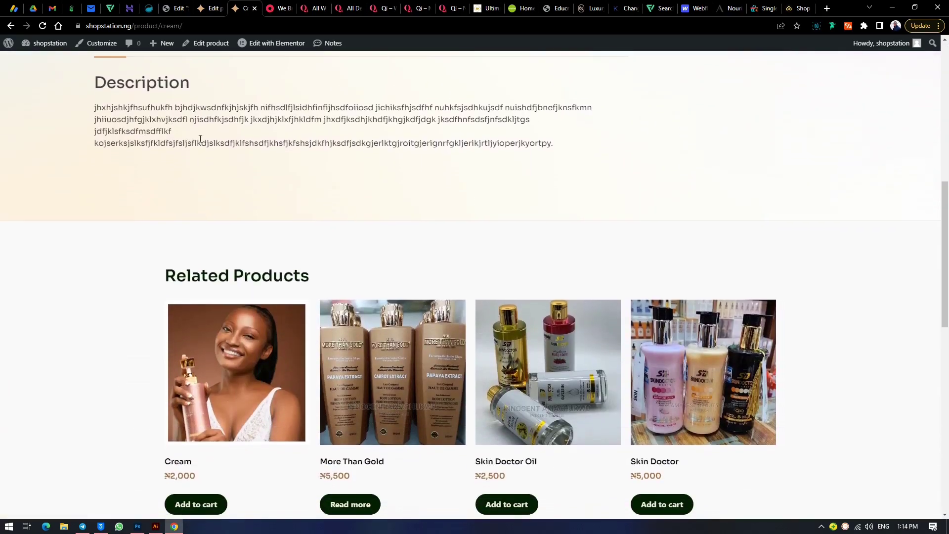
pyautogui.scroll(3, 182, 202)
pyautogui.click(181, 196)
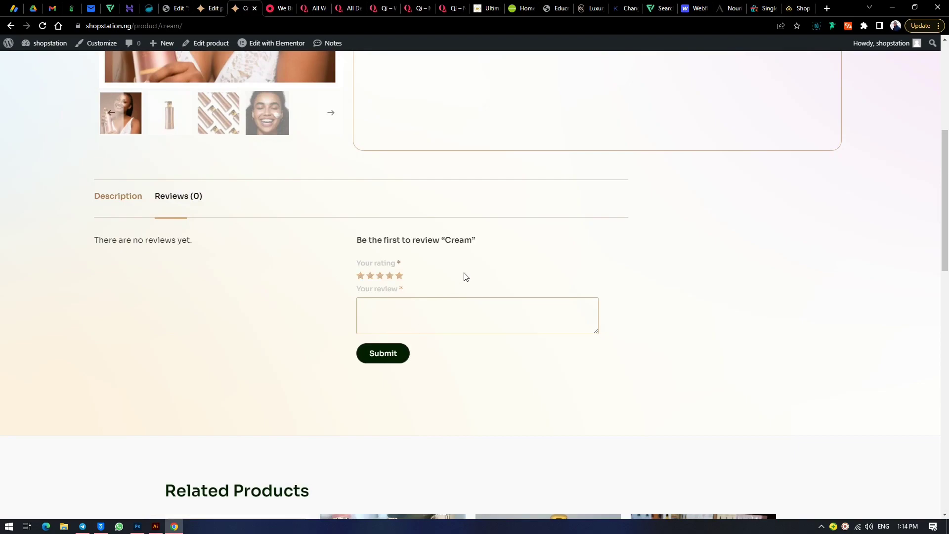
pyautogui.scroll(6, 465, 277)
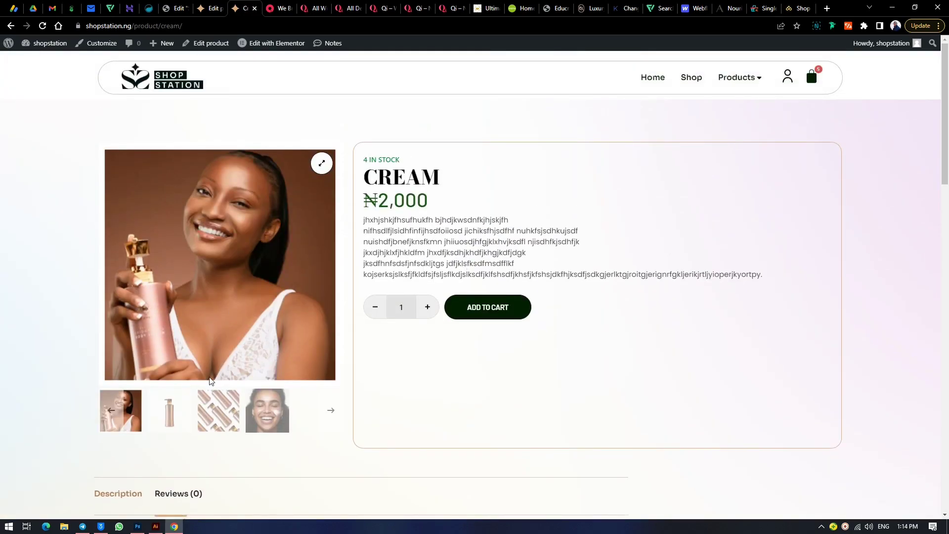
# Step: Look through the Cream product's gallery images on its storefront page
pyautogui.click(165, 417)
pyautogui.click(226, 417)
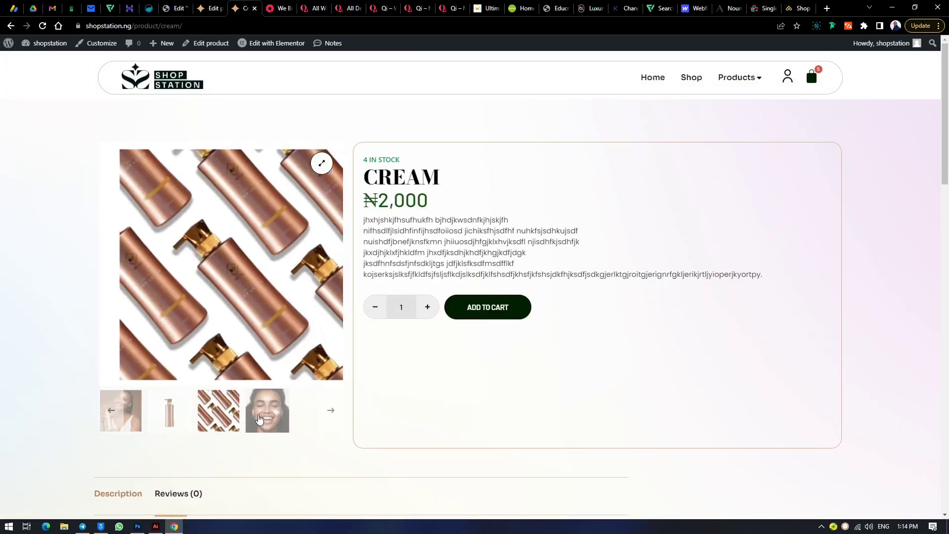
pyautogui.click(272, 419)
pyautogui.click(334, 413)
pyautogui.click(334, 414)
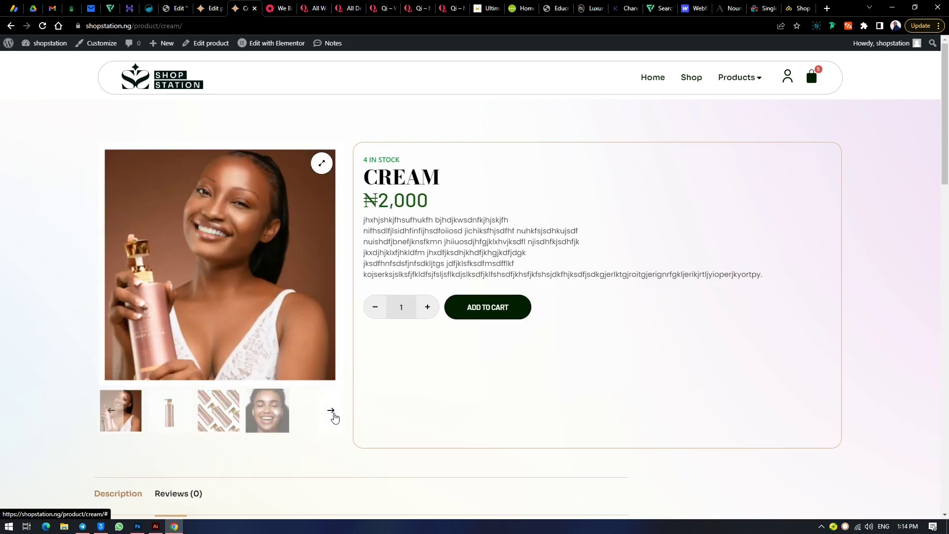
pyautogui.click(333, 414)
pyautogui.click(334, 418)
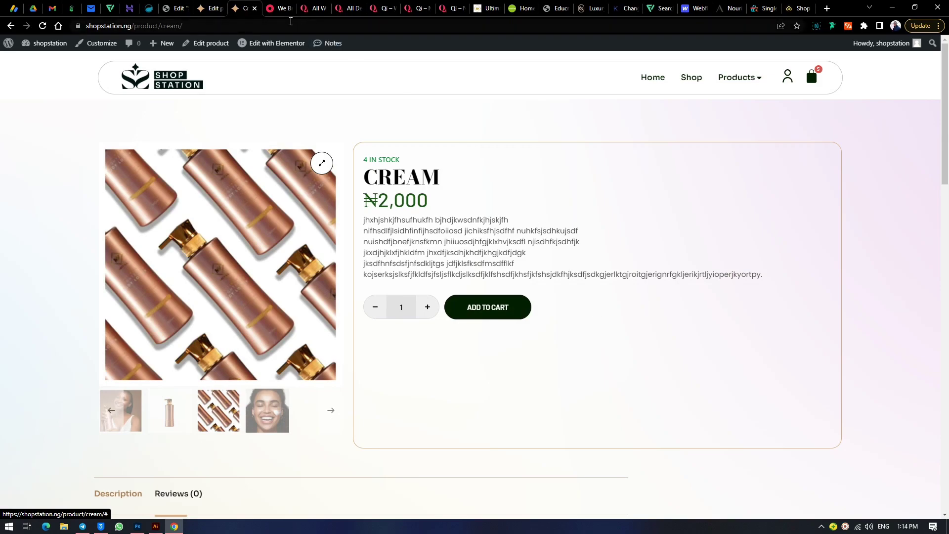
# Step: Check the Cream entry in the admin product list and reopen its product page from the storefront's Shop page
pyautogui.moveTo(262, 49)
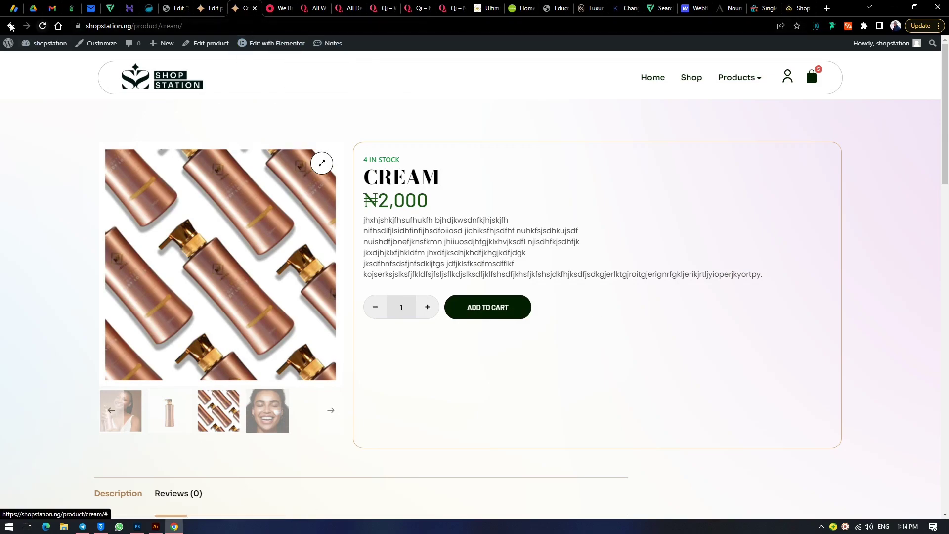
pyautogui.click(10, 26)
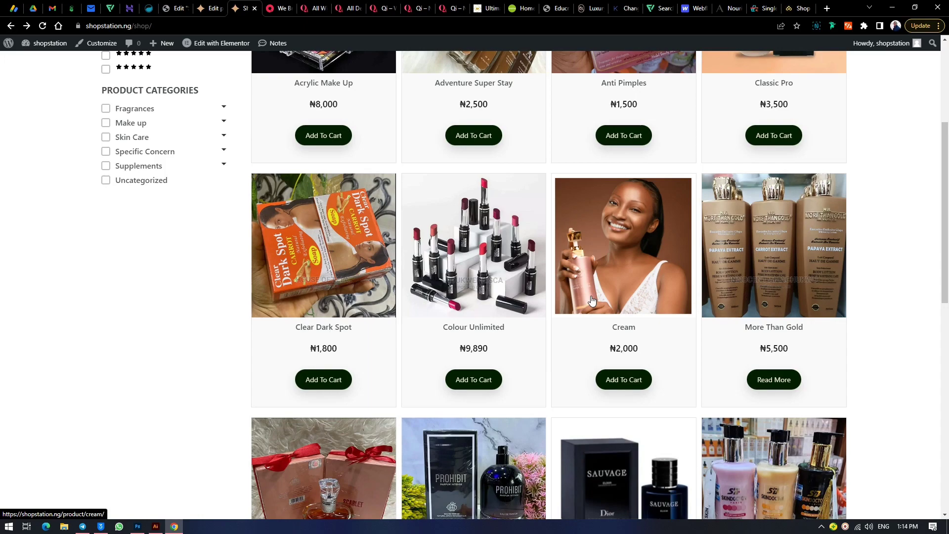
pyautogui.click(213, 6)
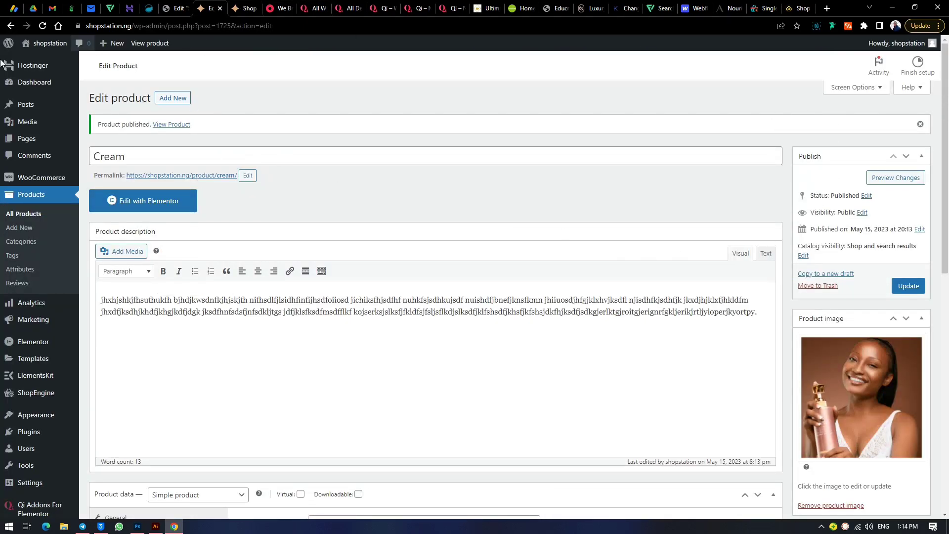
pyautogui.click(30, 195)
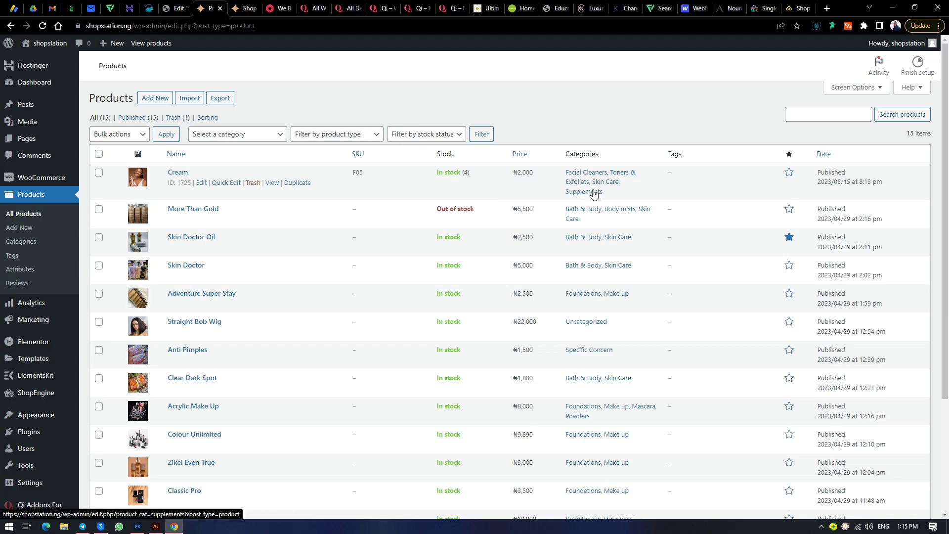
pyautogui.click(241, 4)
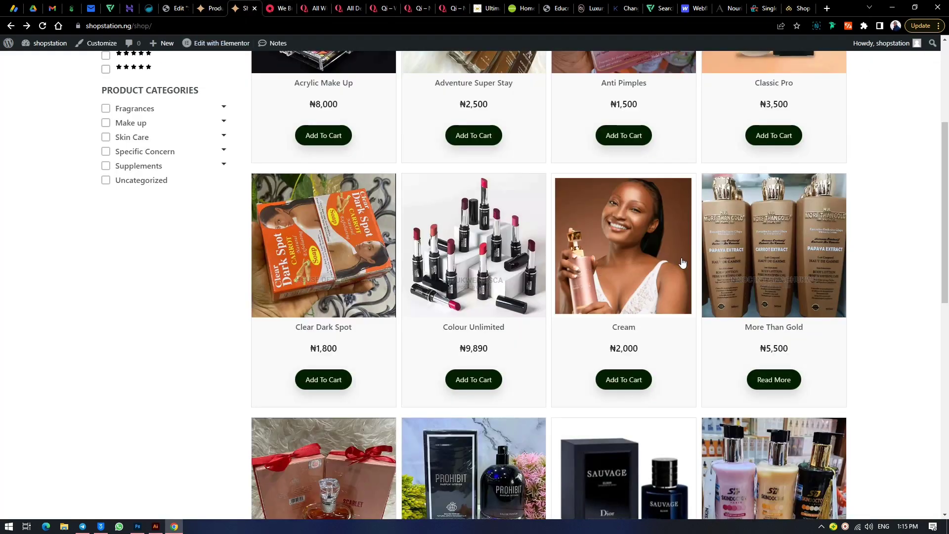
pyautogui.click(638, 269)
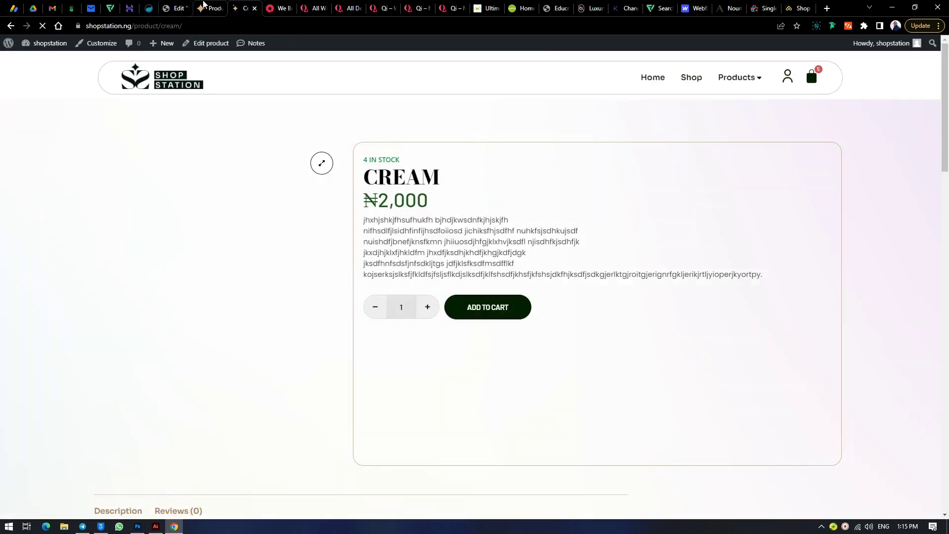
# Step: Duplicate the Cream product from the admin product list and replace the copy's title with "f"
pyautogui.click(203, 6)
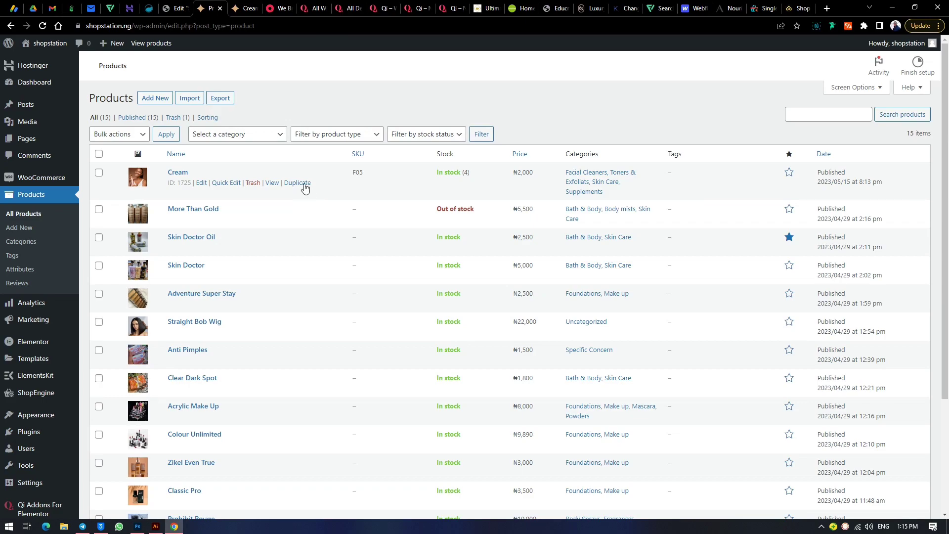
pyautogui.click(300, 183)
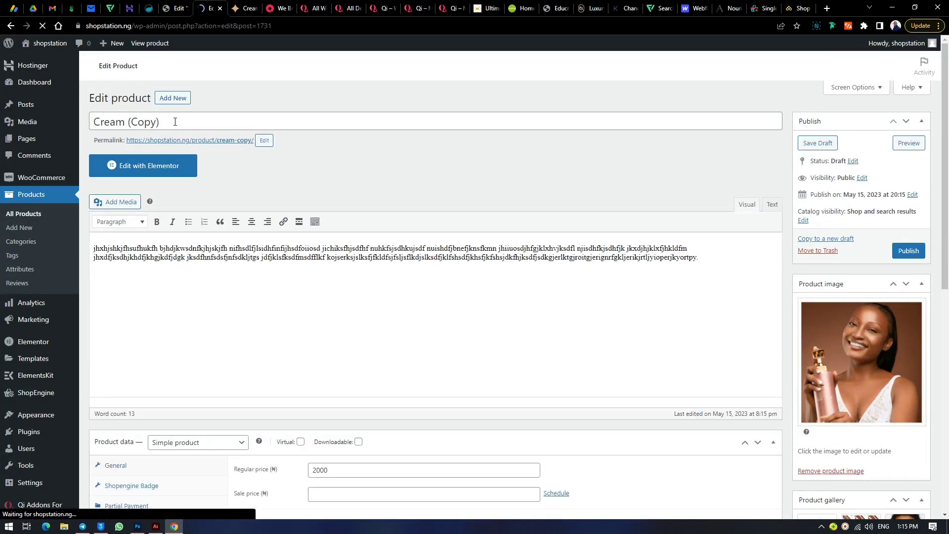
pyautogui.tripleClick(141, 122)
pyautogui.write('f')
pyautogui.click(318, 312)
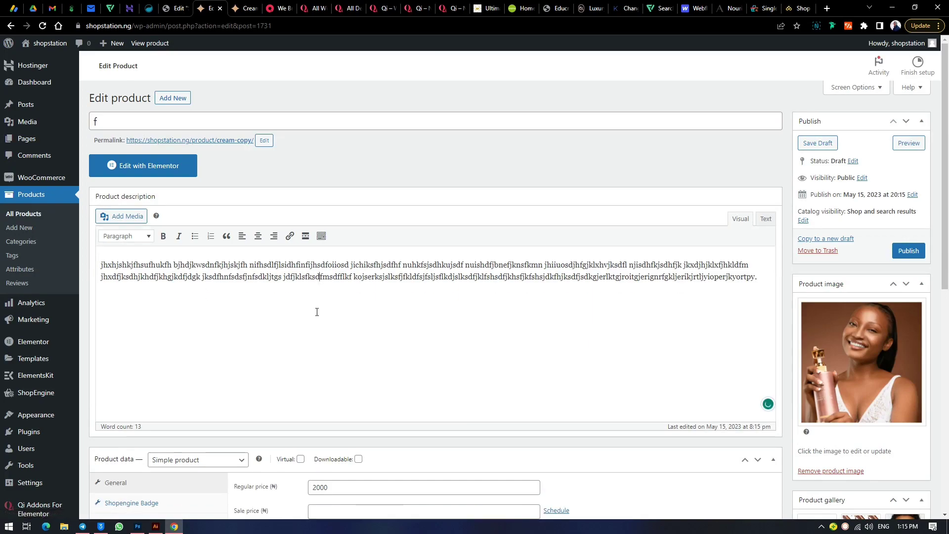
# Step: Insert "g" into the duplicated product's description and delete all three images from its product gallery
pyautogui.write('g')
pyautogui.scroll(-3, 897, 356)
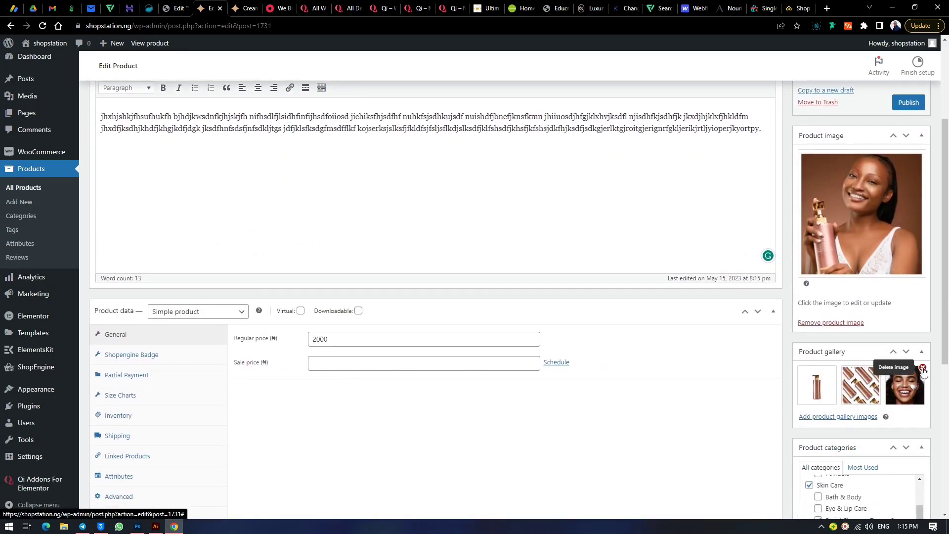
pyautogui.click(923, 368)
pyautogui.click(879, 369)
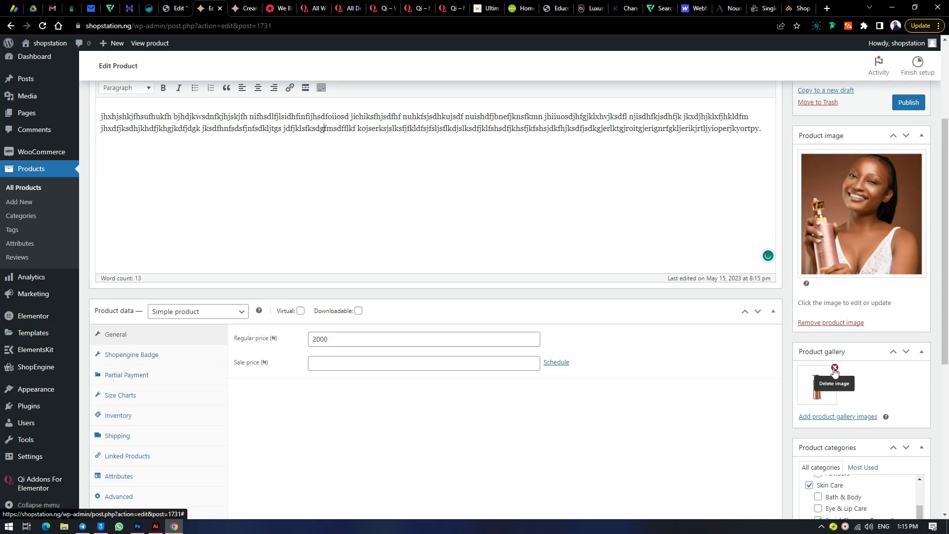
pyautogui.click(834, 368)
# Step: Review the copy's categories and short description, and return to the admin product list without saving the edits
pyautogui.scroll(-3, 831, 456)
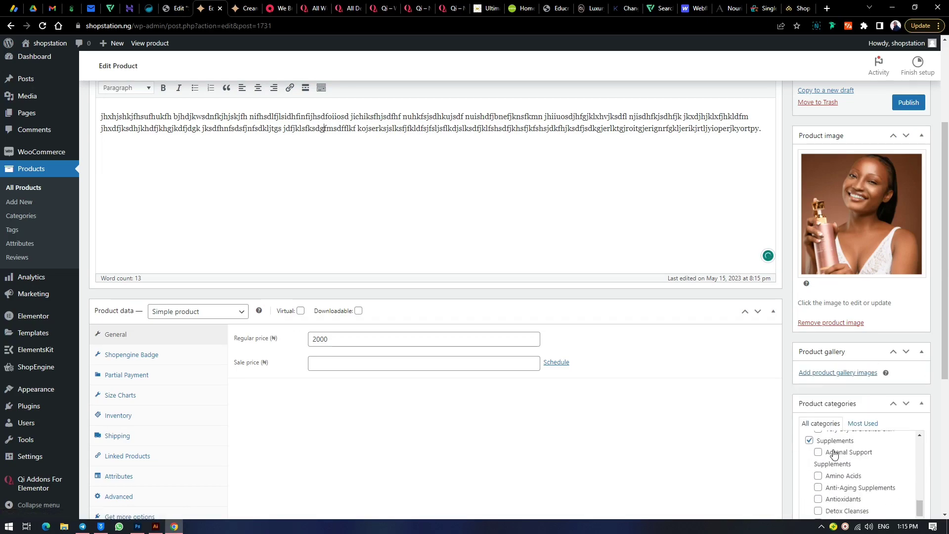
pyautogui.scroll(-4, 460, 387)
pyautogui.scroll(-1, 509, 362)
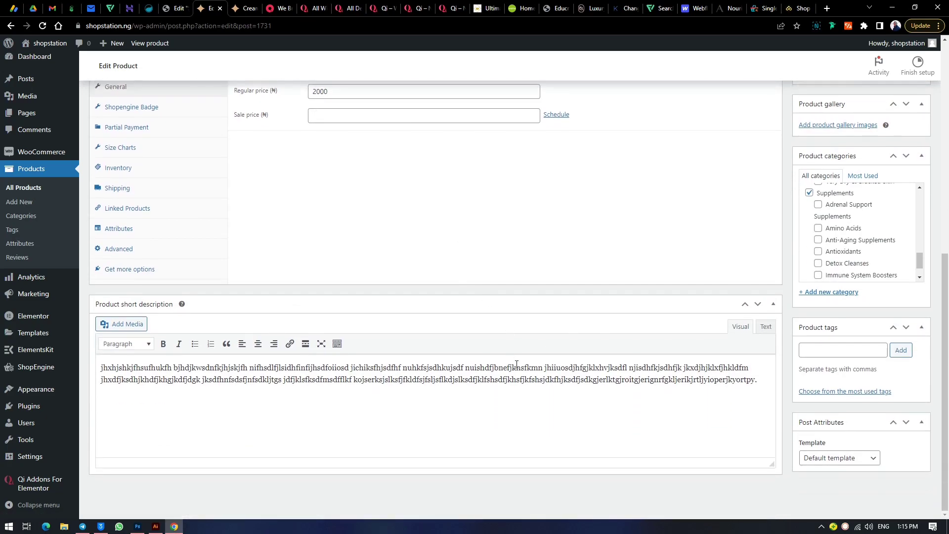
pyautogui.scroll(7, 536, 307)
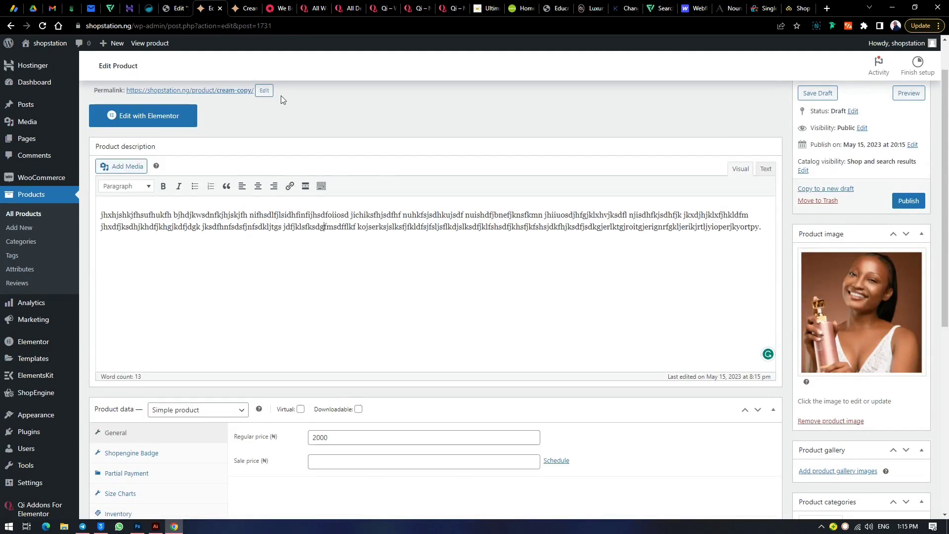
pyautogui.click(11, 26)
pyautogui.click(528, 83)
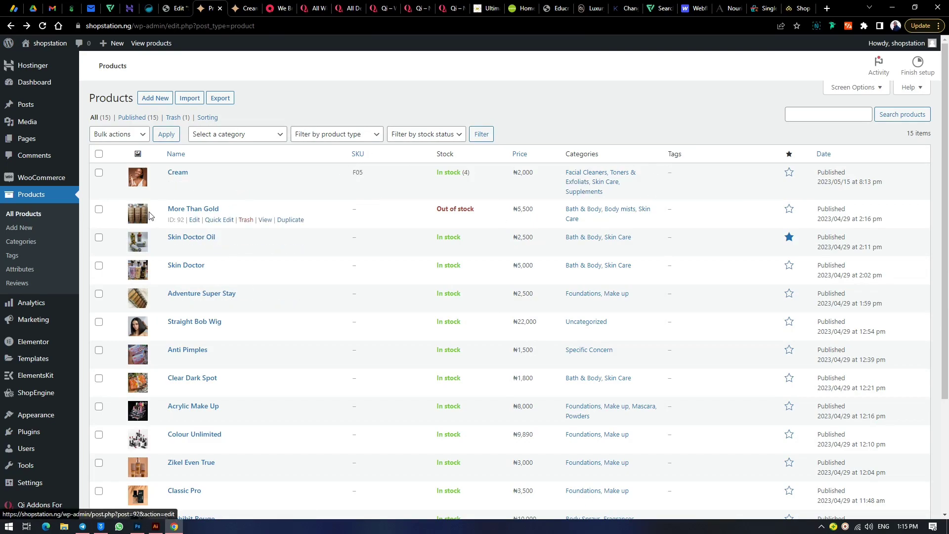
# Step: Open the Uncategorized product category for editing
pyautogui.click(100, 175)
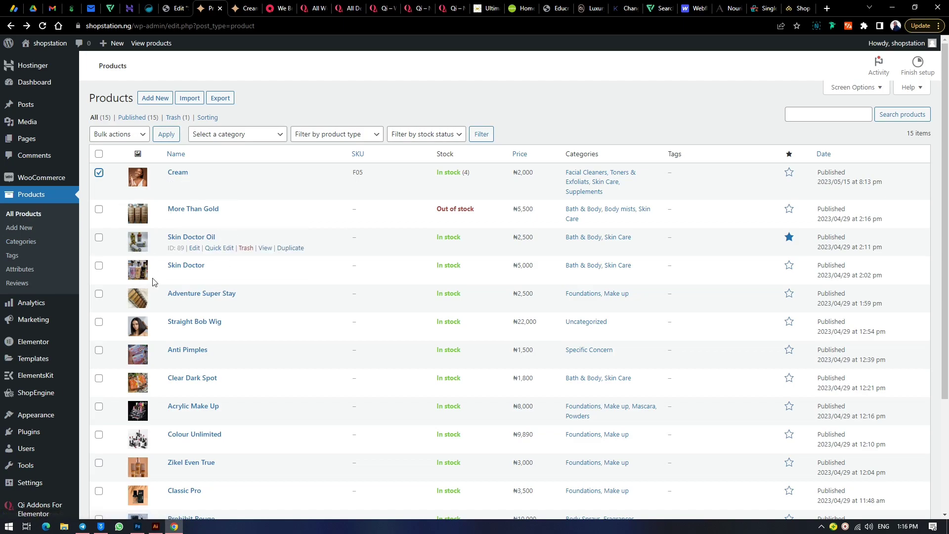
pyautogui.click(27, 243)
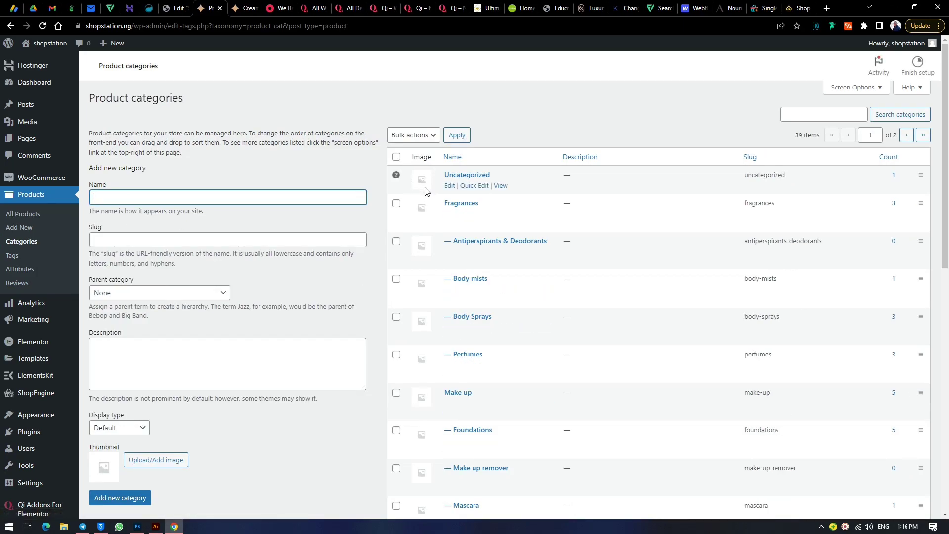
pyautogui.click(451, 177)
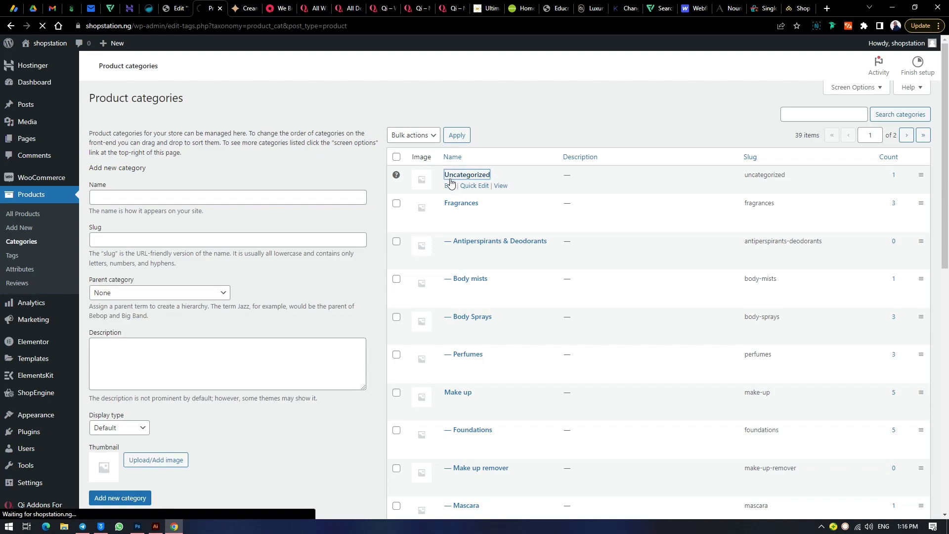
pyautogui.scroll(-1, 274, 265)
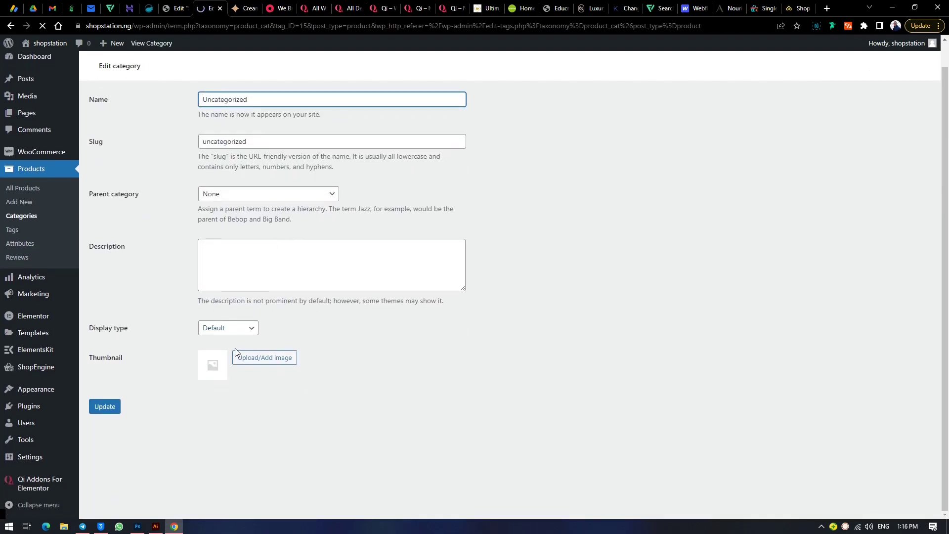
# Step: Set the Uncategorized category's thumbnail to sdfwsc.jpg from the media library, update the category and return to the category list
pyautogui.click(274, 359)
pyautogui.click(79, 134)
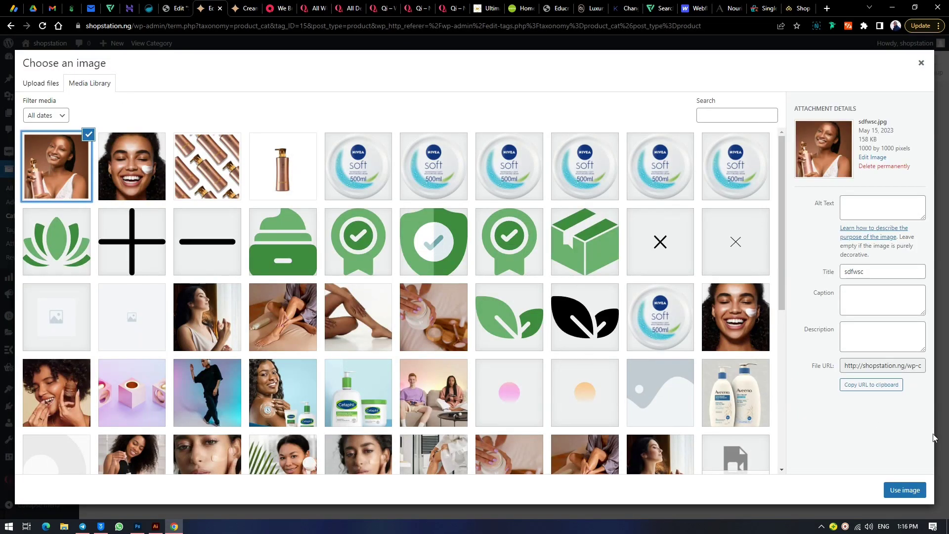
pyautogui.click(913, 490)
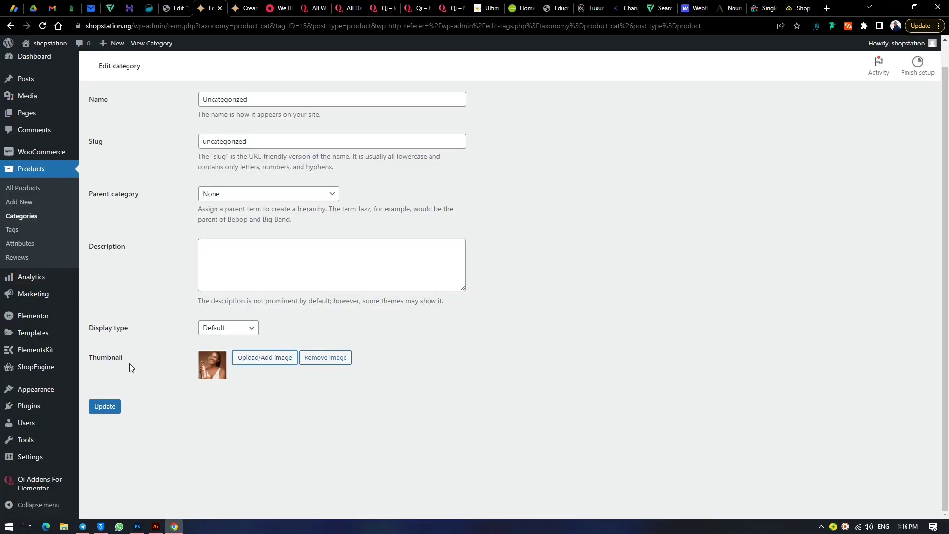
pyautogui.click(105, 406)
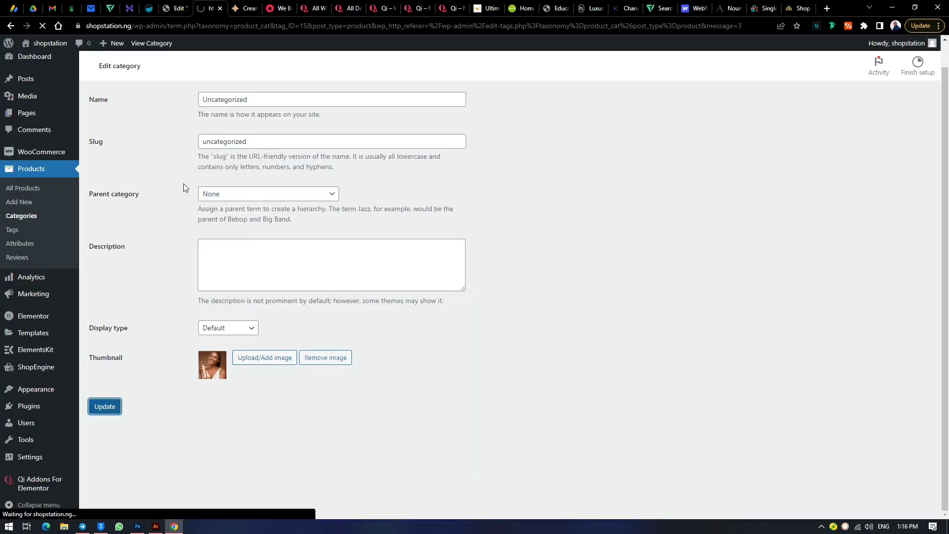
pyautogui.click(10, 26)
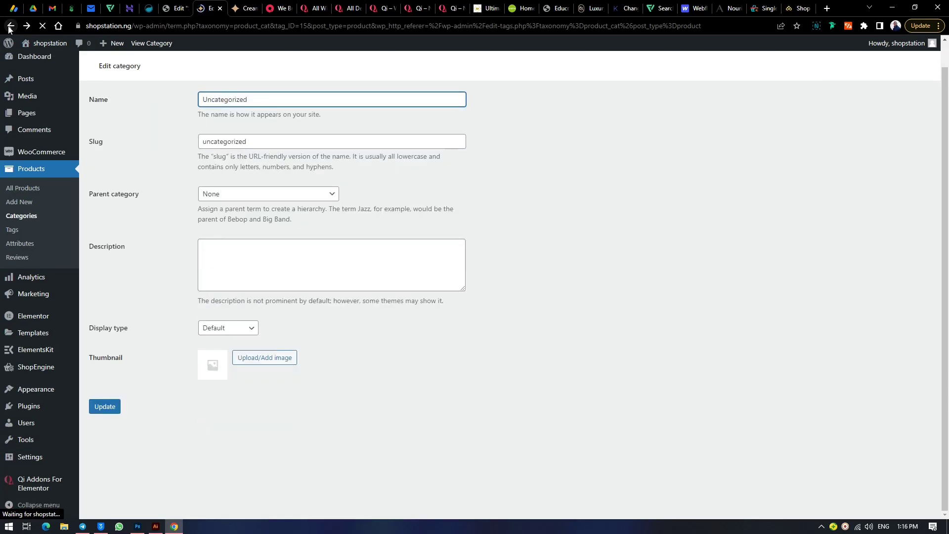
pyautogui.click(11, 26)
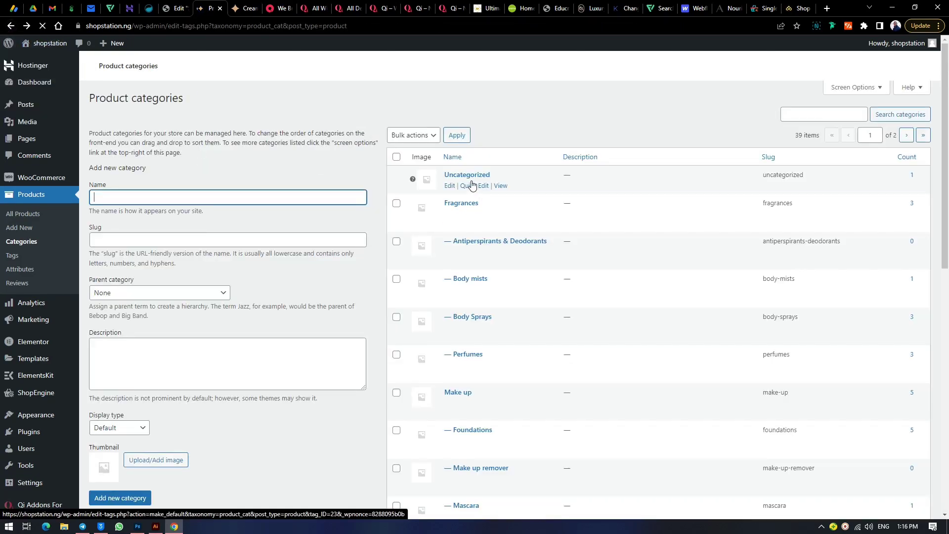